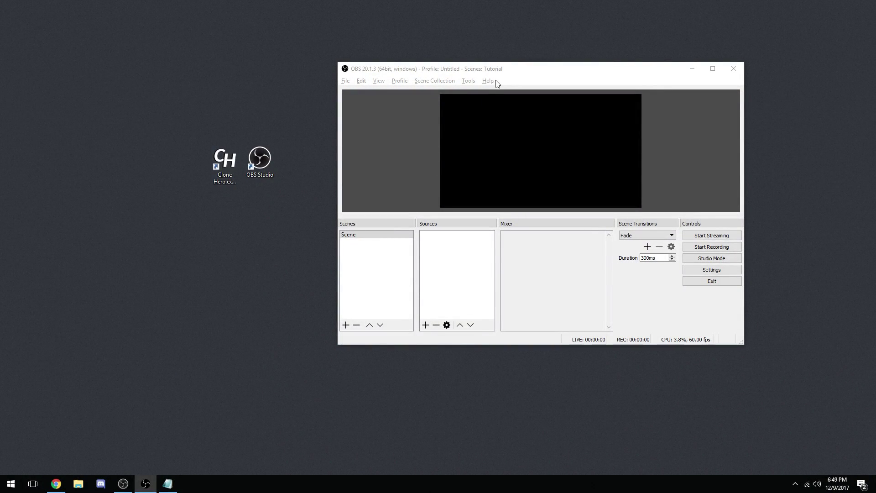
- Move the OBS Studio window over to the right side of the desktop
drag(540, 72, 573, 52)
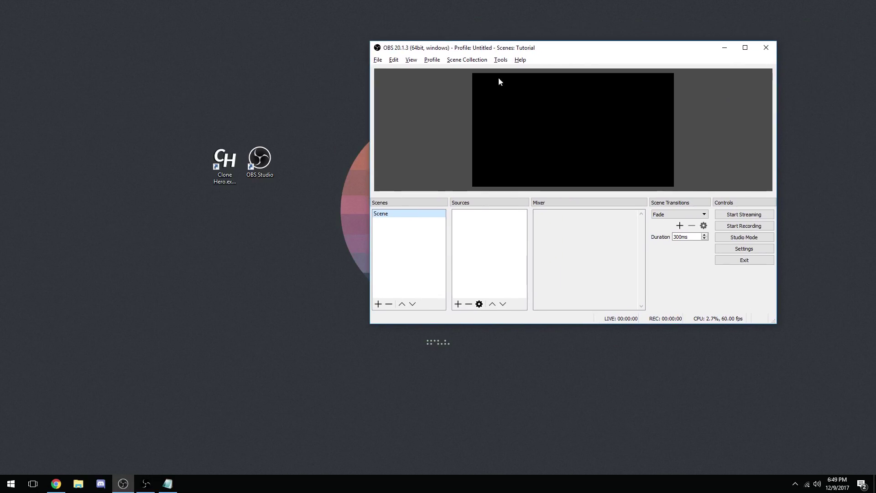
drag(129, 103, 311, 264)
click(243, 297)
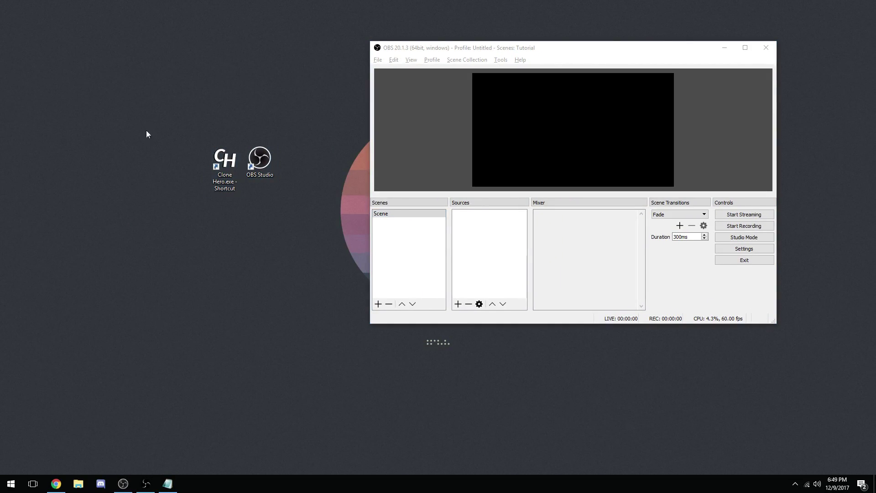
drag(291, 118, 144, 237)
click(243, 268)
- Stretch the OBS window taller for a larger preview, then select the Clone Hero shortcut
drag(775, 325, 765, 428)
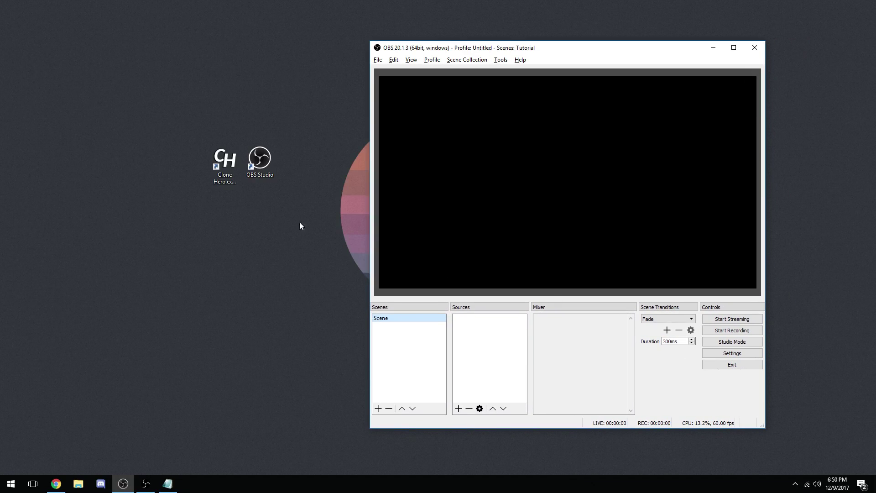
drag(186, 119, 303, 210)
click(303, 210)
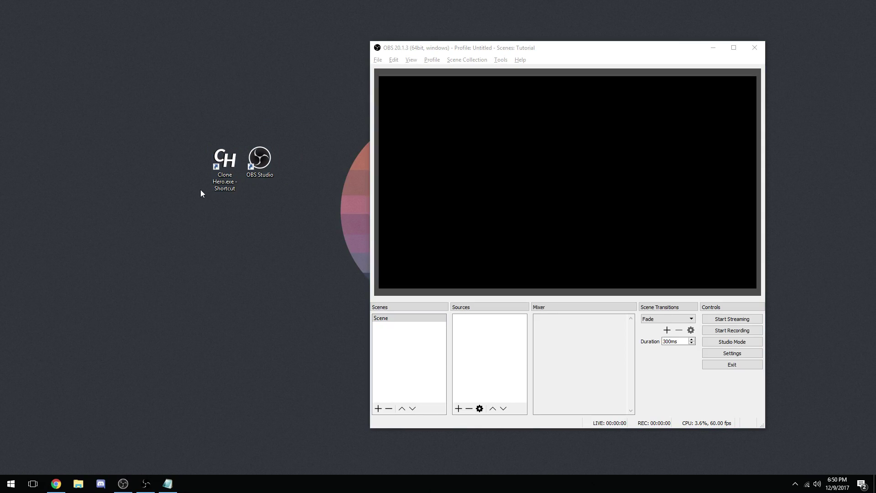
click(217, 157)
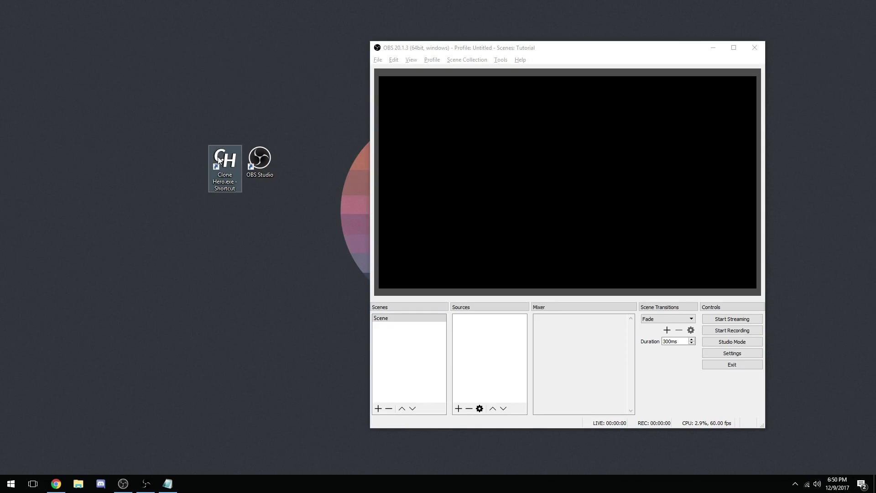
right_click(219, 157)
click(273, 370)
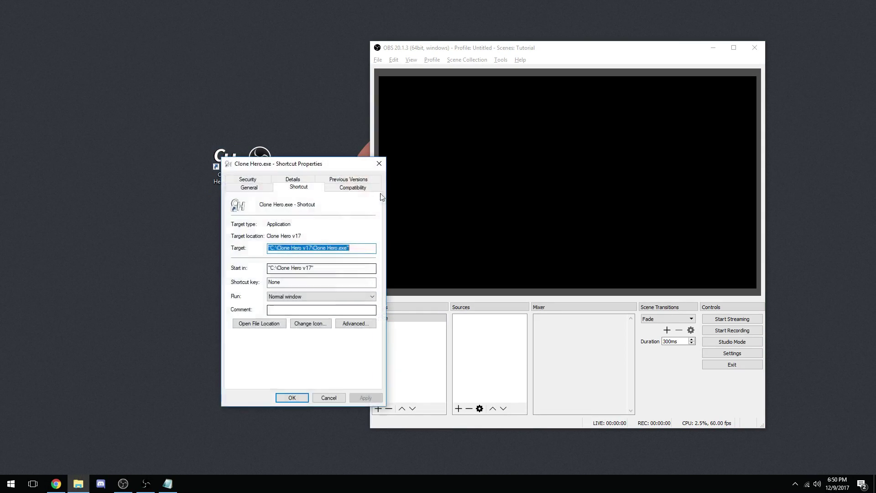
click(272, 326)
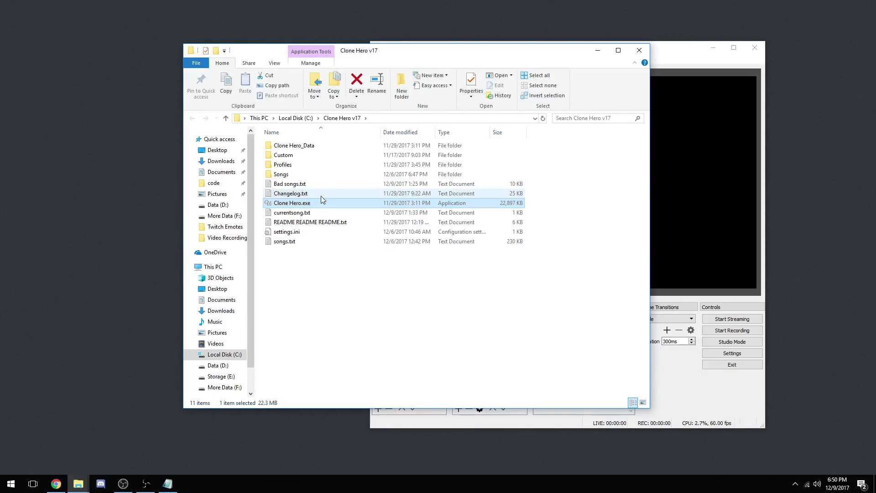
click(408, 280)
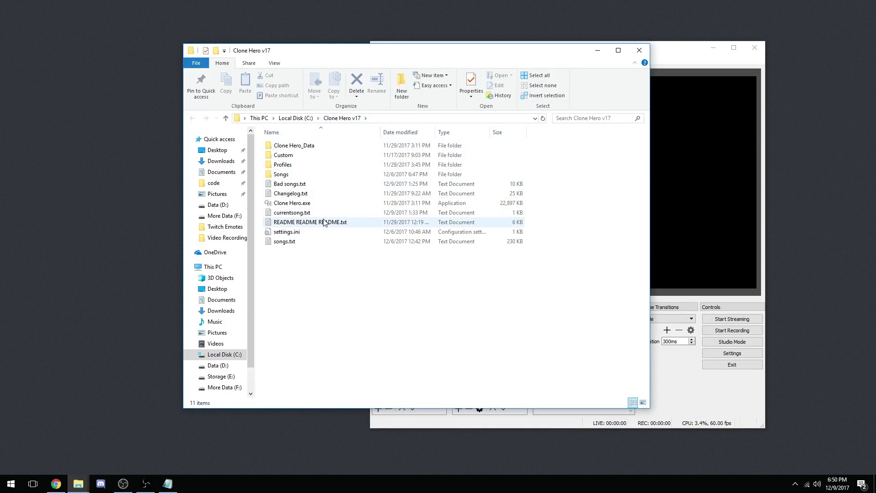
click(391, 203)
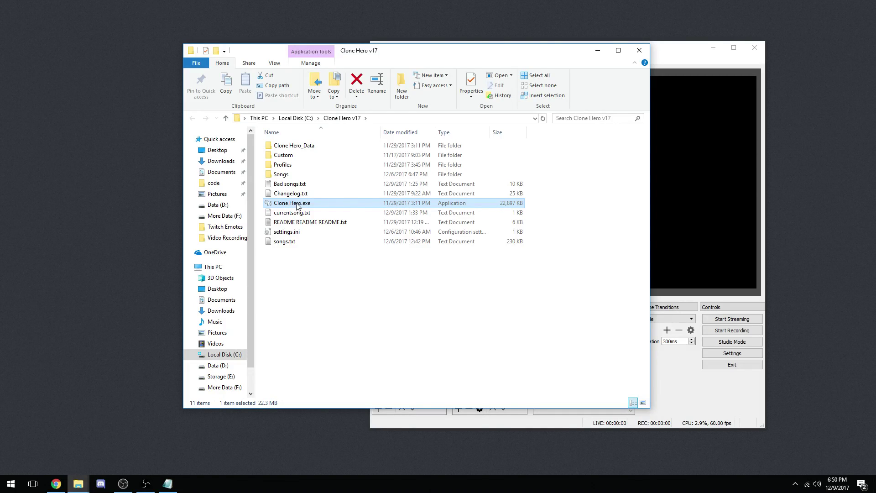
mouse_move(297, 206)
mouse_down()
mouse_move(778, 238)
mouse_move(809, 250)
mouse_up()
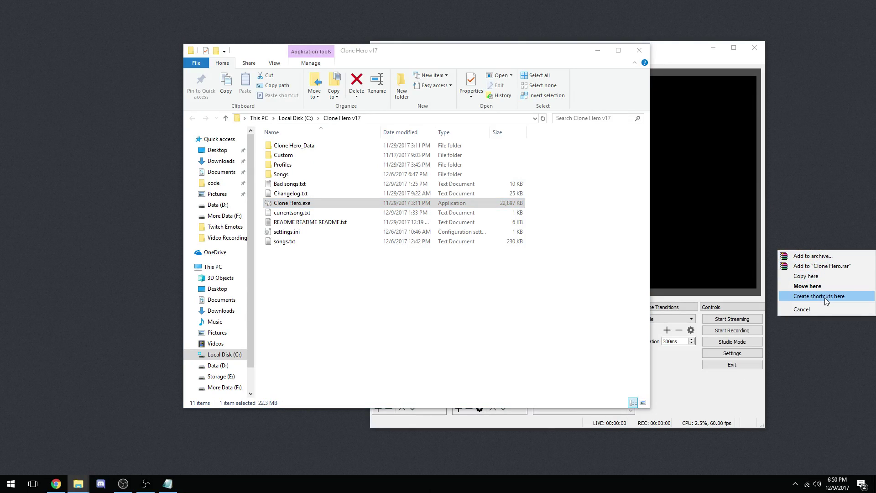
click(814, 310)
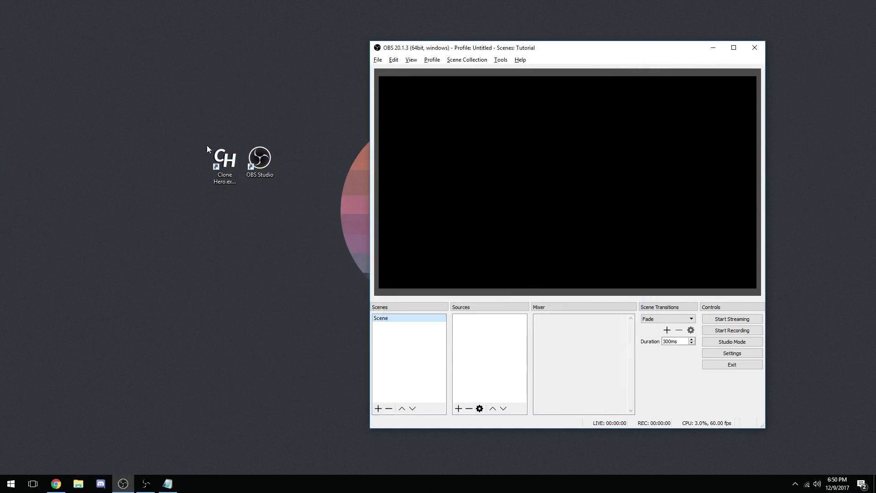
- Open the Clone Hero shortcut's Properties with the caret at the end of Target
drag(193, 136, 222, 212)
right_click(223, 160)
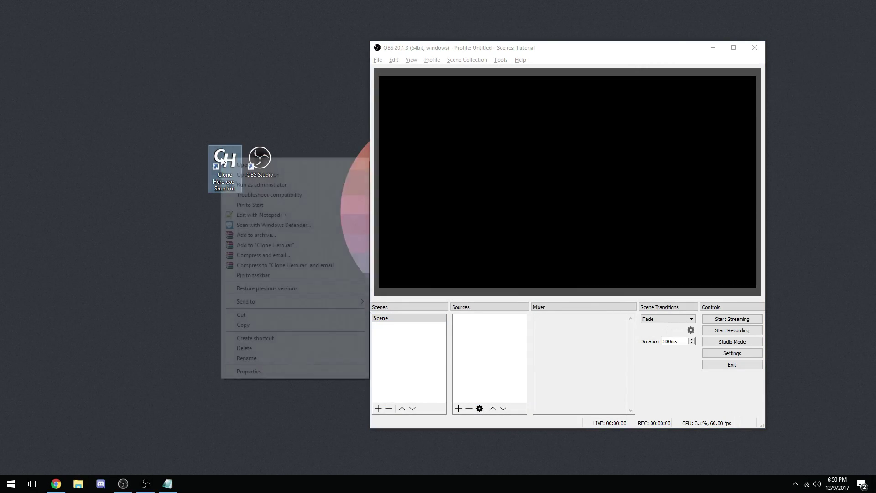
click(319, 372)
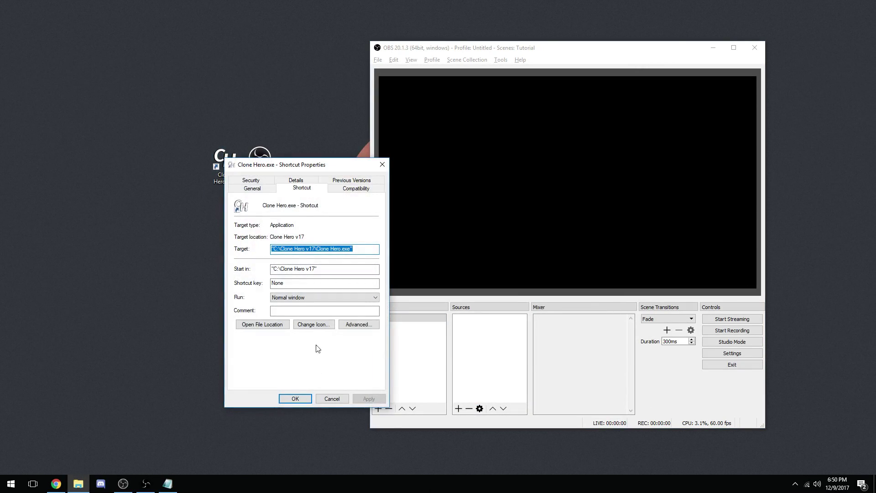
click(377, 249)
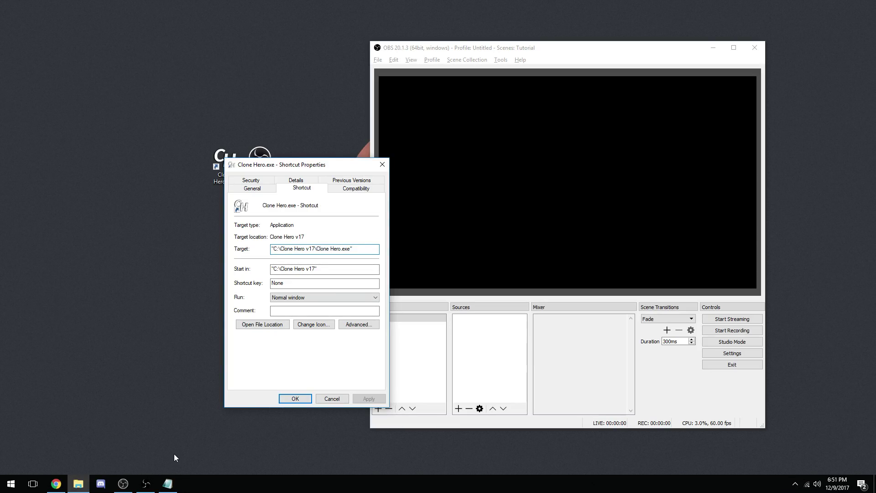
- Bring the Notepad note forward and move it up and to the right
click(168, 487)
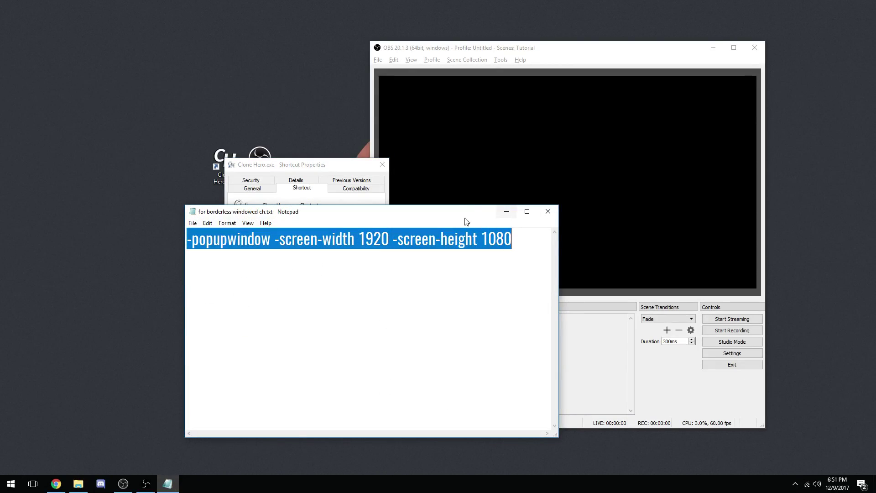
drag(464, 217, 675, 170)
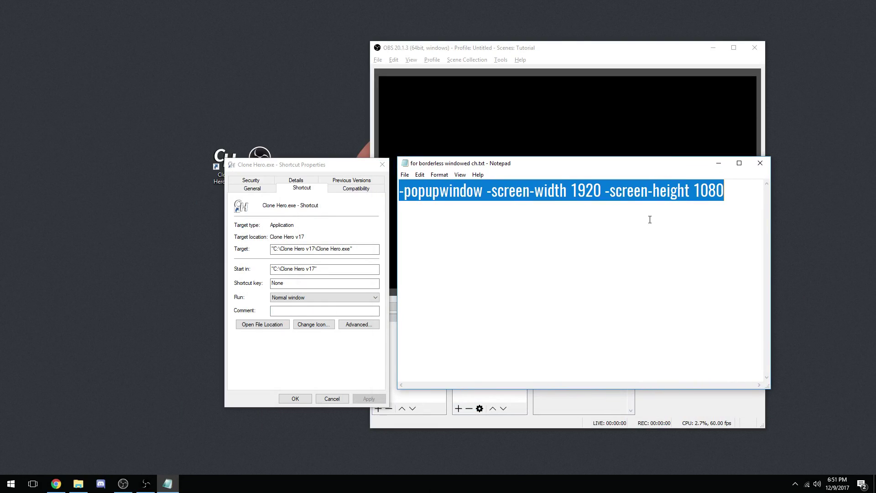
click(348, 248)
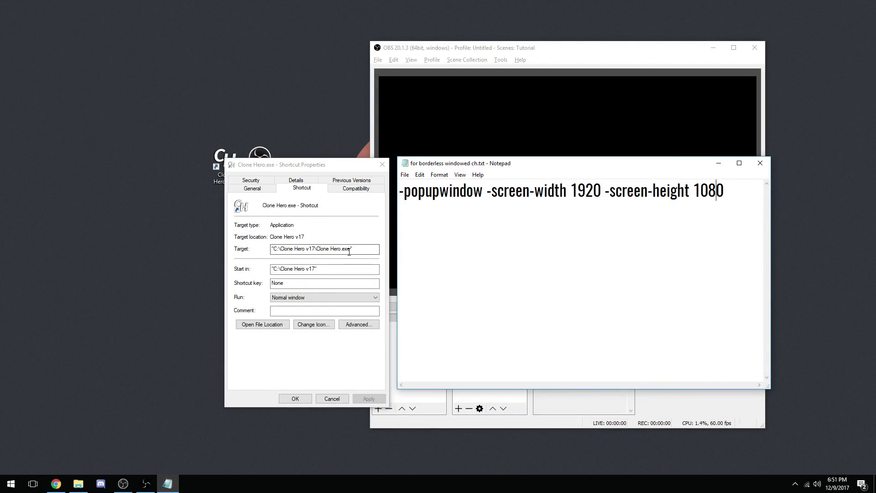
click(657, 218)
- Select the full line -popupwindow -screen-width 1920 -screen-height 1080 in Notepad
drag(743, 195, 570, 196)
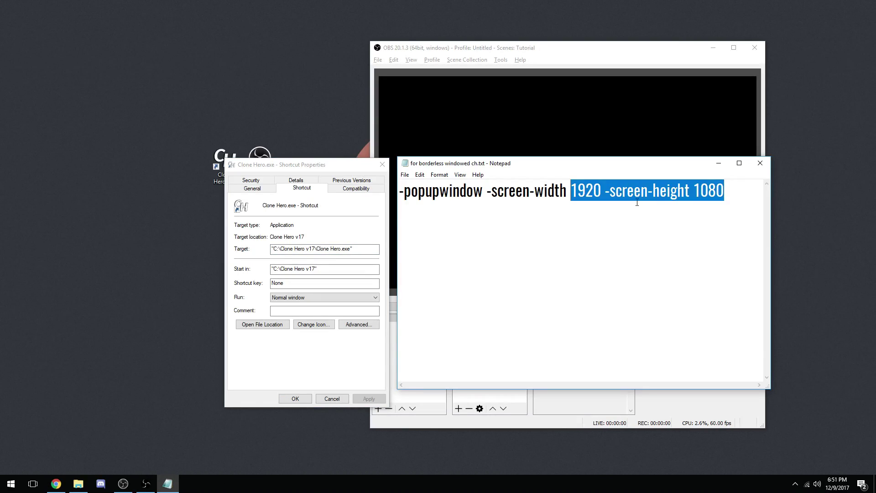
click(738, 190)
drag(738, 190, 398, 185)
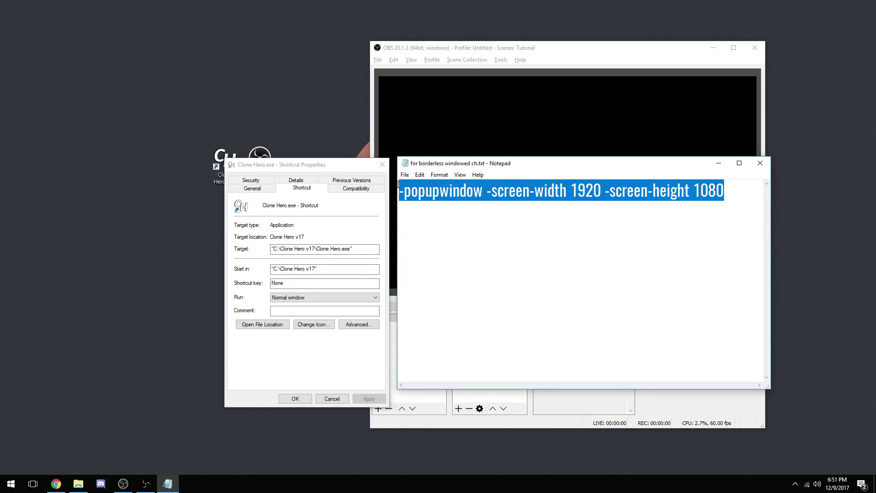
click(733, 190)
drag(733, 190, 377, 175)
click(626, 299)
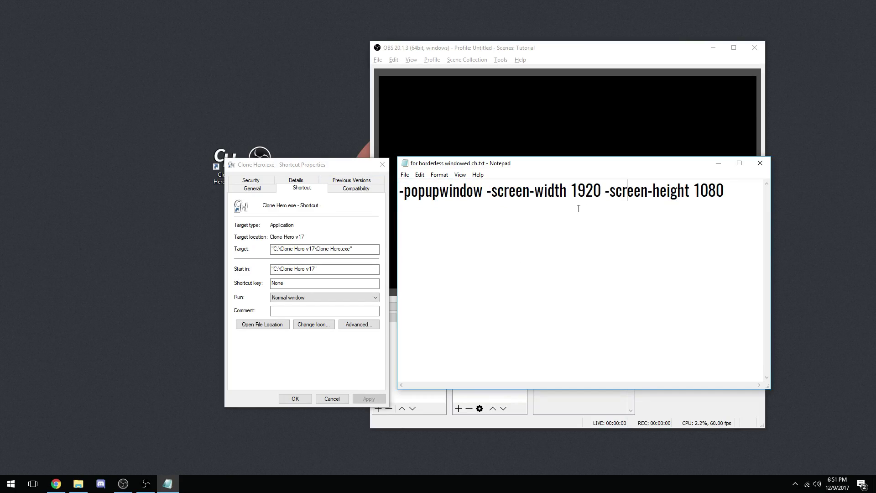
drag(578, 192, 608, 193)
drag(758, 193, 691, 196)
drag(603, 193, 570, 192)
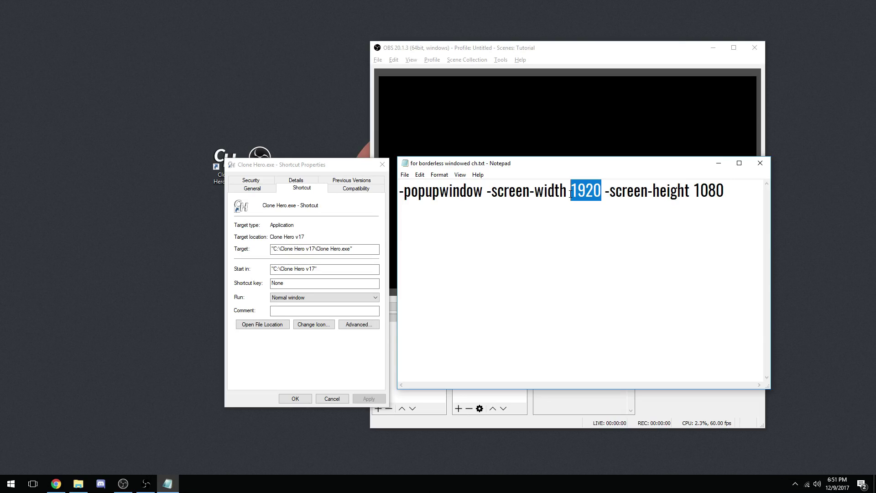
drag(753, 193, 399, 193)
key(ctrl+c)
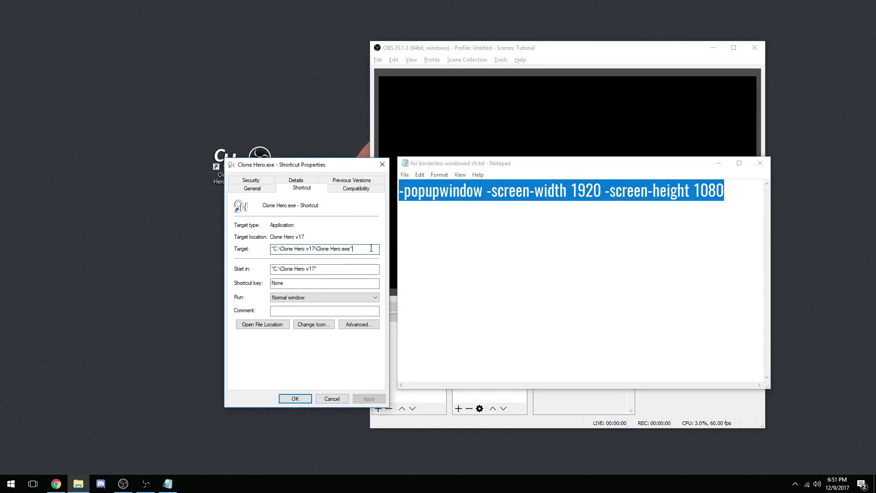
- Paste the launch options at the end of the Target path, then Apply and OK
click(346, 250)
key(End)
key(ctrl+v)
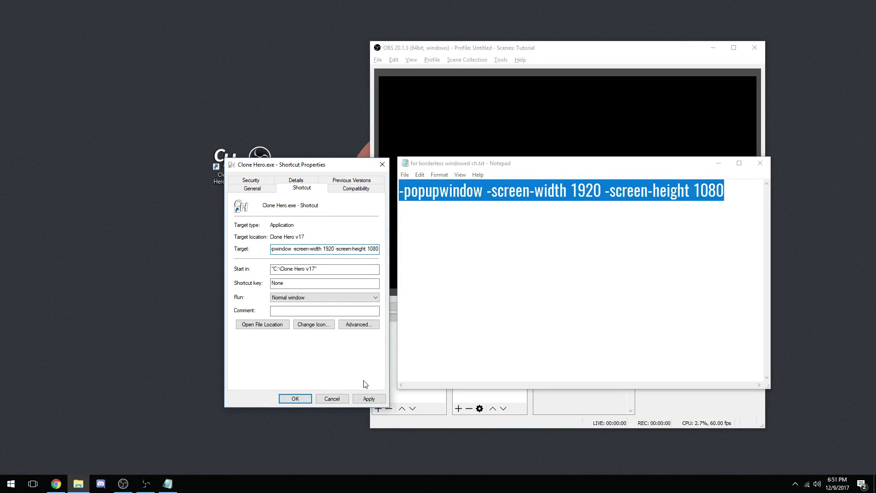
click(369, 399)
click(295, 399)
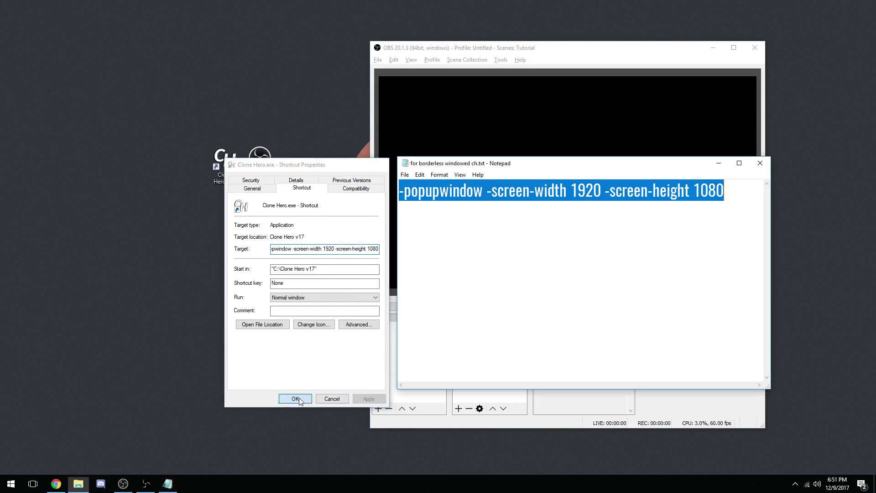
click(220, 170)
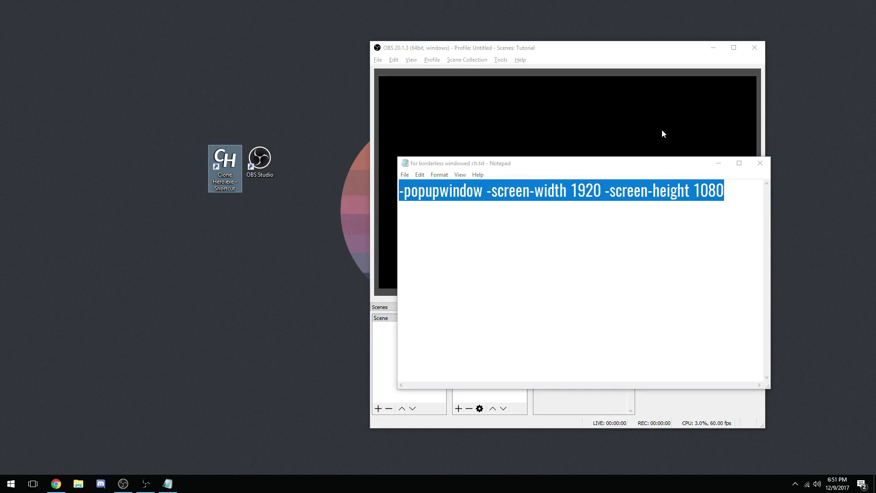
- Close Notepad and launch Clone Hero at 1680 x 1050 resolution
click(760, 163)
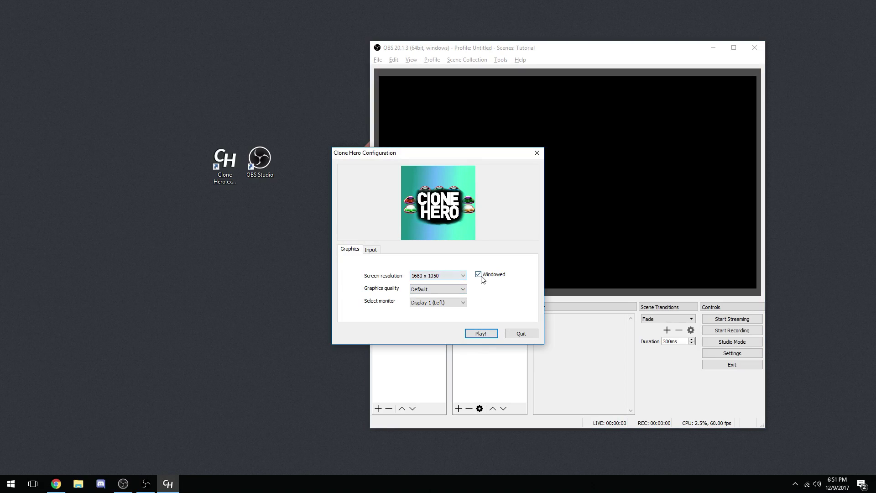
click(450, 276)
click(455, 362)
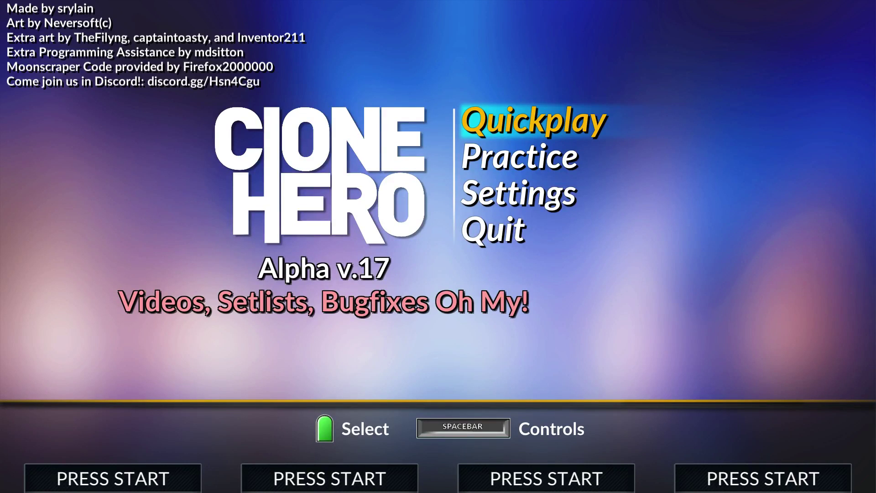
- Pick player one's profile, then force-close the frozen game and dismiss its problem report
key(Return)
key(Return)
key(Up)
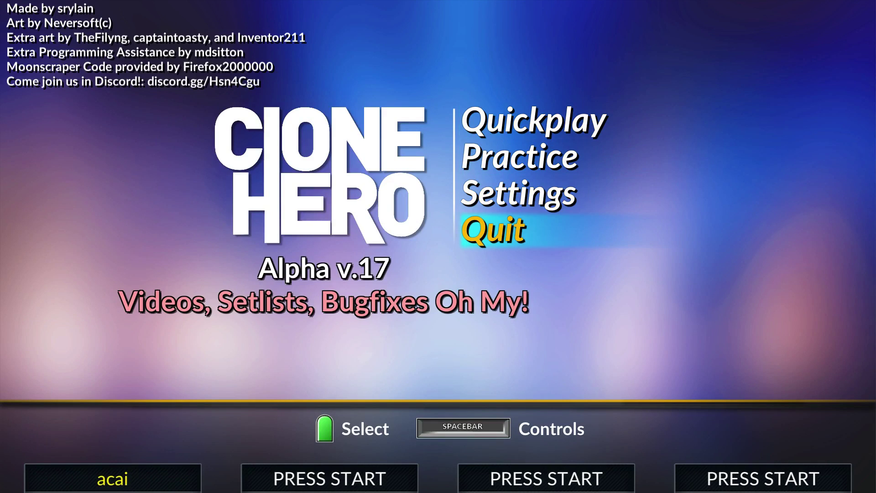
key(Return)
key(Escape)
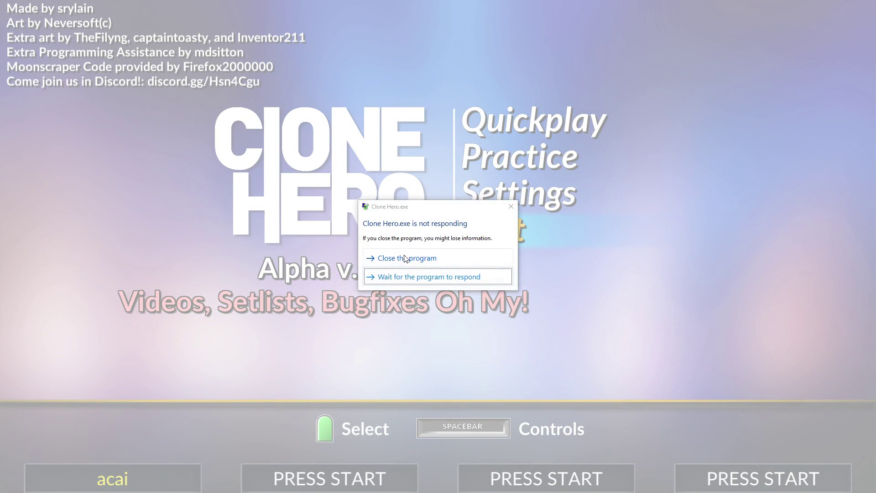
click(394, 257)
click(497, 273)
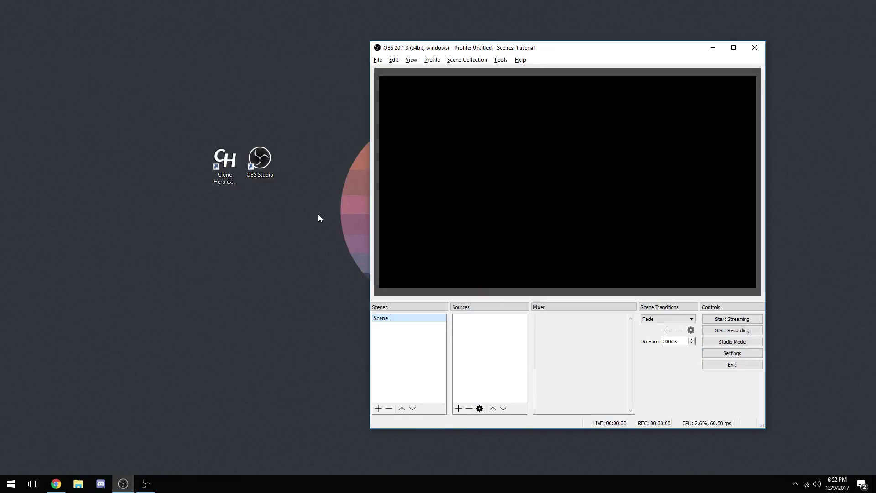
drag(503, 51, 424, 44)
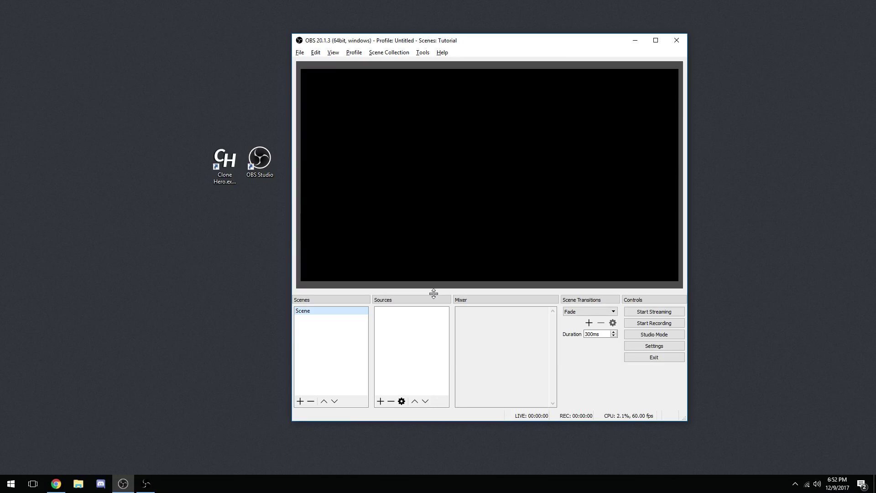
click(413, 337)
click(344, 333)
click(393, 322)
click(319, 314)
right_click(314, 315)
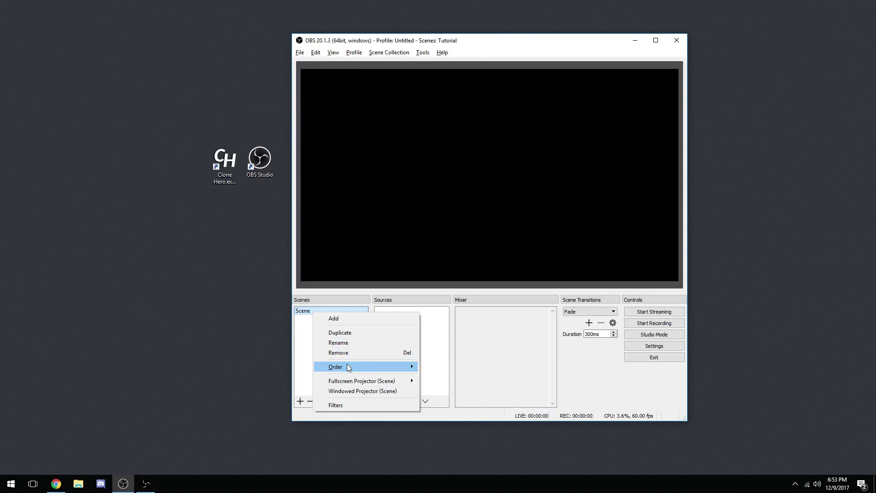
- Rename the default scene 'Scene' to 'Clone Hero'
click(355, 342)
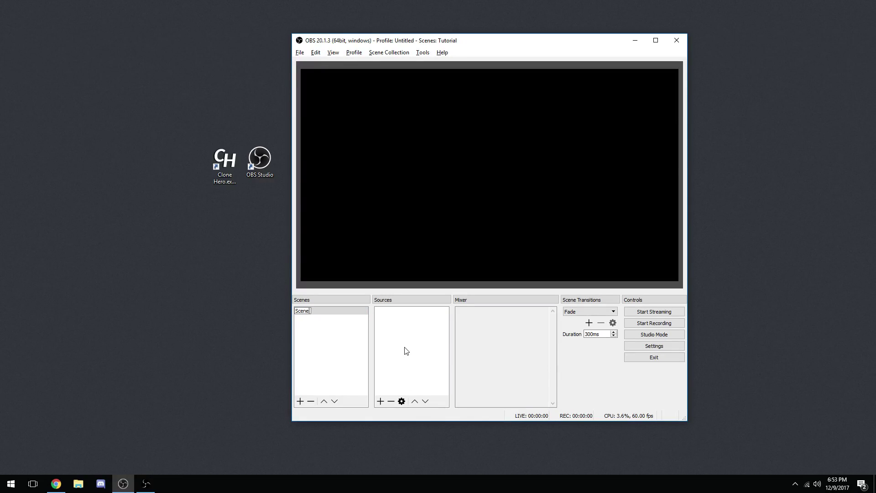
text(Clone Hero)
key(Return)
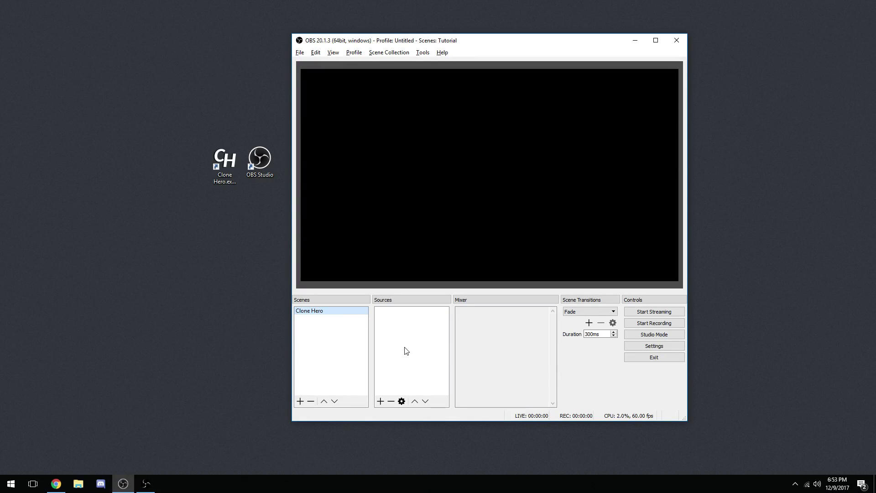
- Add two new scenes named CH Board and CH Score
right_click(348, 325)
click(369, 328)
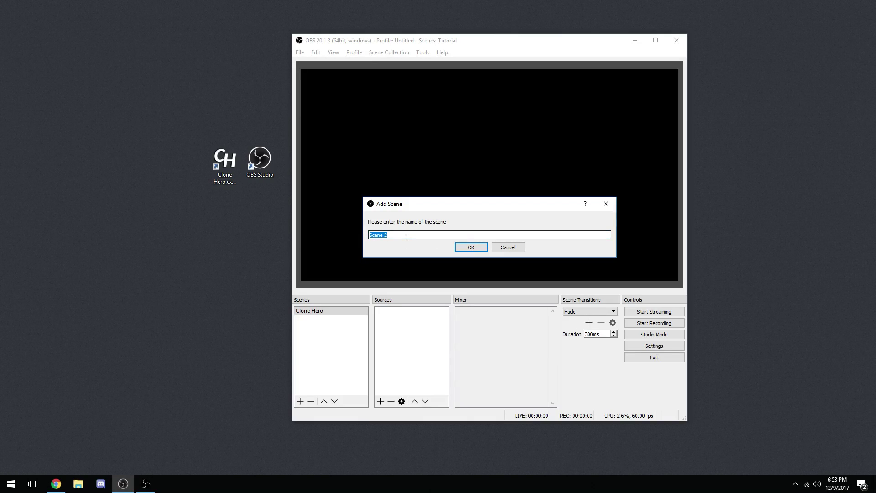
text(CH Board)
key(Return)
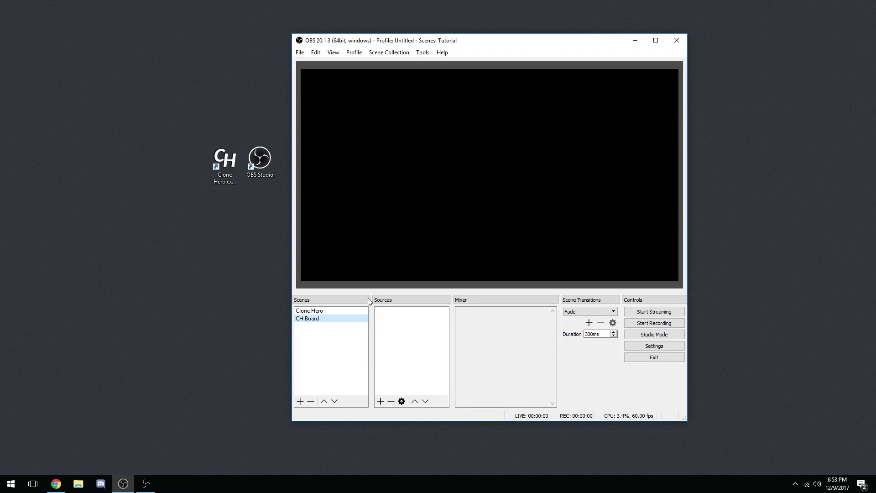
right_click(336, 342)
click(356, 347)
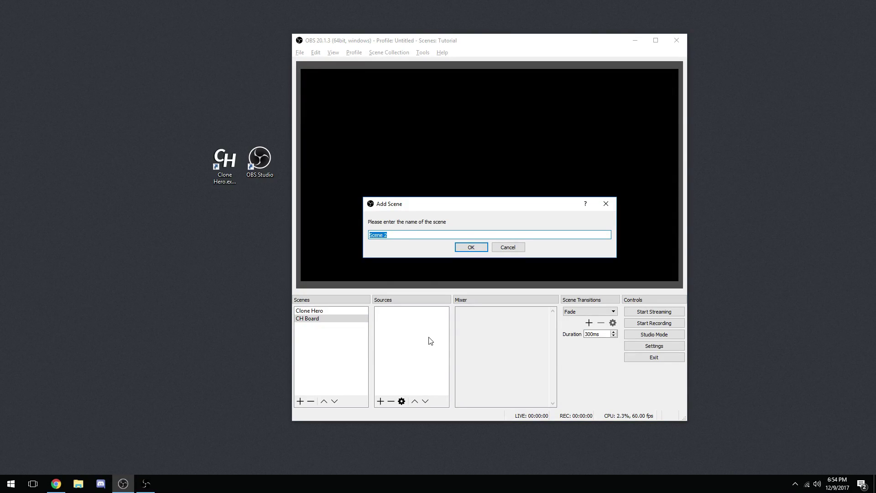
text(CH)
text(Score)
key(Return)
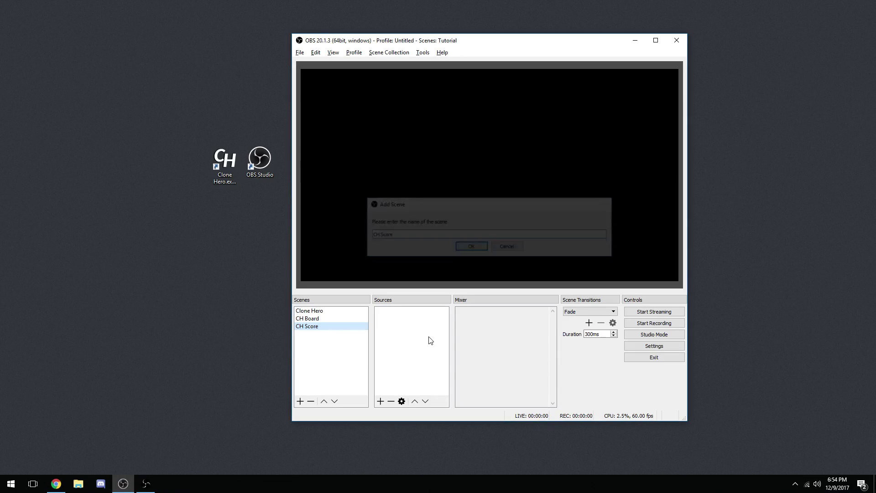
- Add a CH Solo scene, then select the CH Board scene
right_click(352, 343)
click(372, 350)
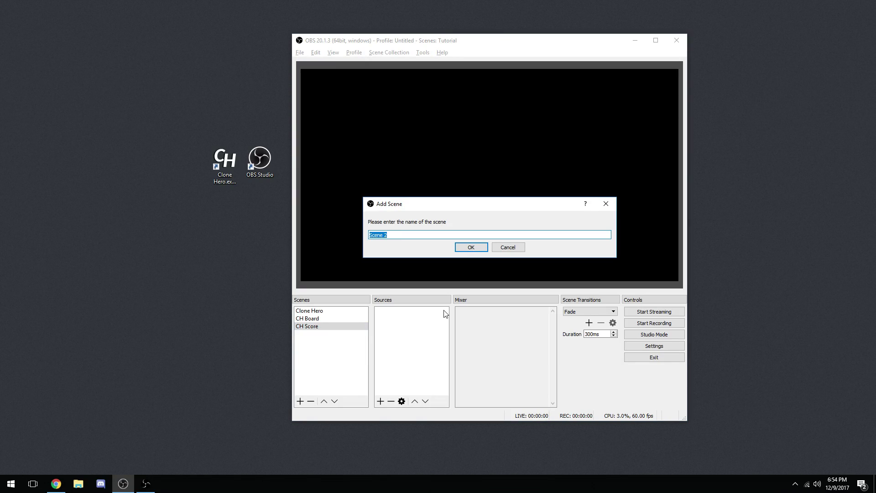
text(CH Solo)
key(Return)
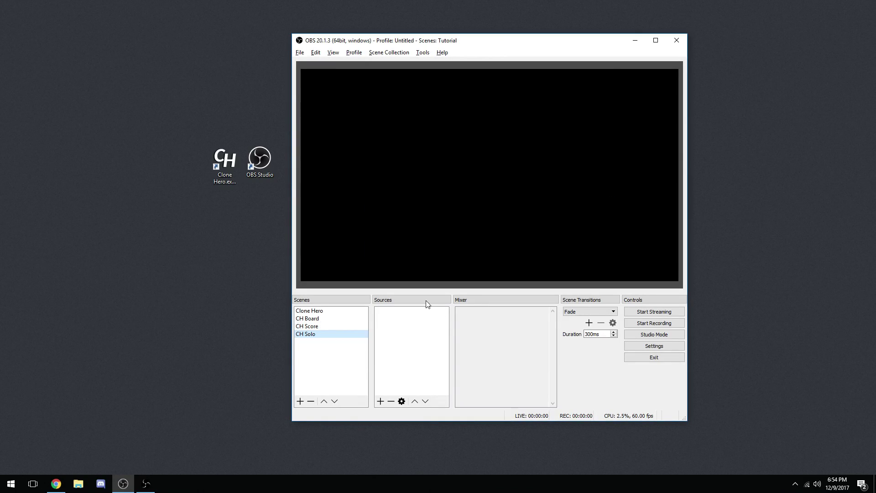
click(315, 319)
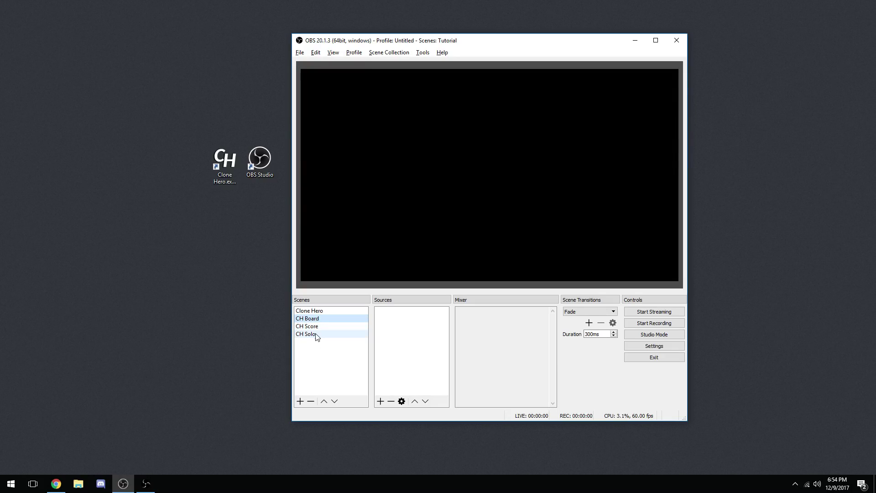
click(316, 335)
click(325, 319)
- Add a Window Capture source 'Clone Hero Game' to CH Board capturing the relaunched Clone Hero window
right_click(405, 324)
mouse_move(436, 328)
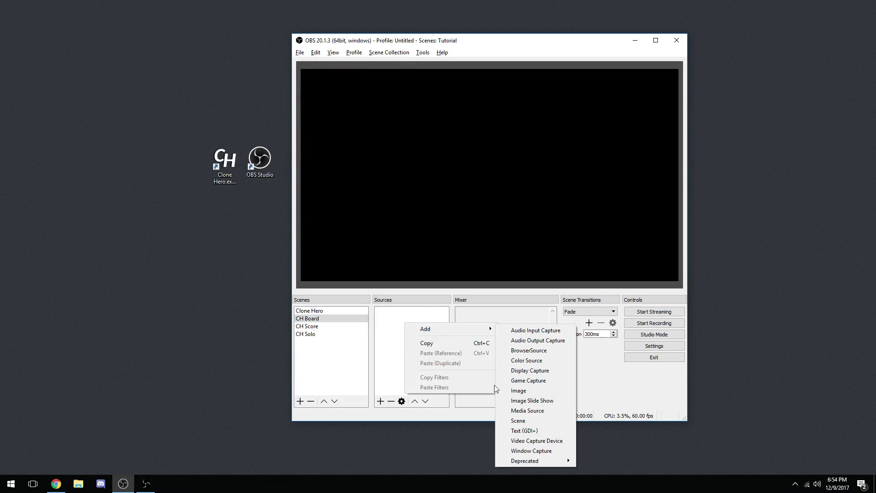
click(533, 451)
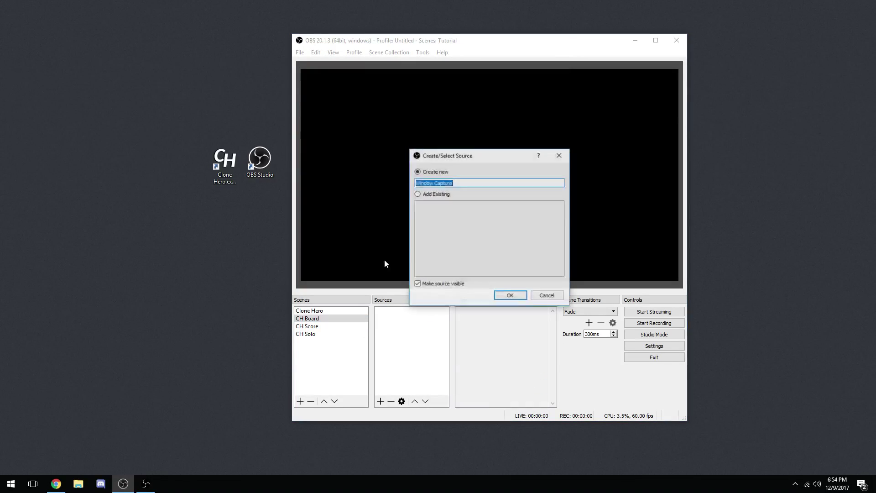
double_click(239, 159)
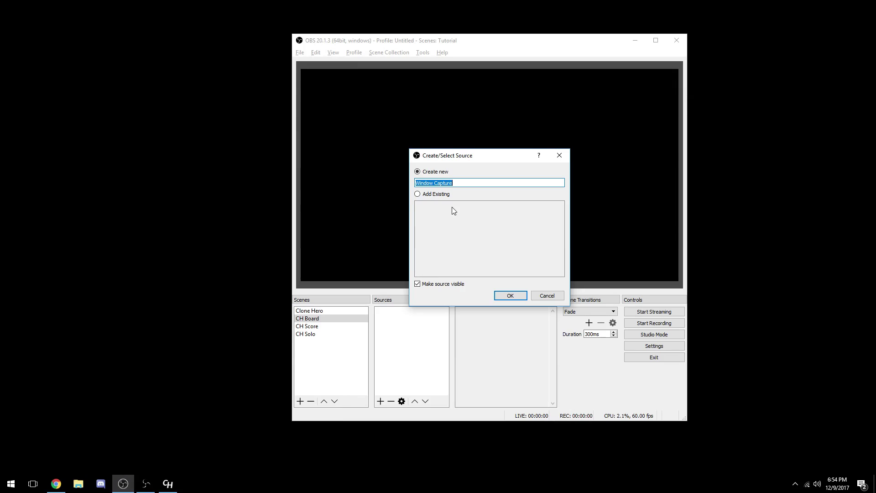
text(Clone )
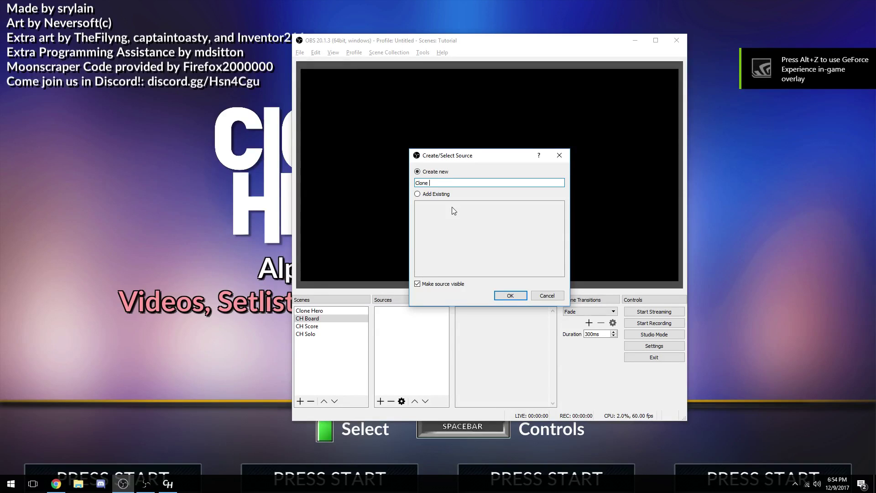
text(Hero Game)
key(Return)
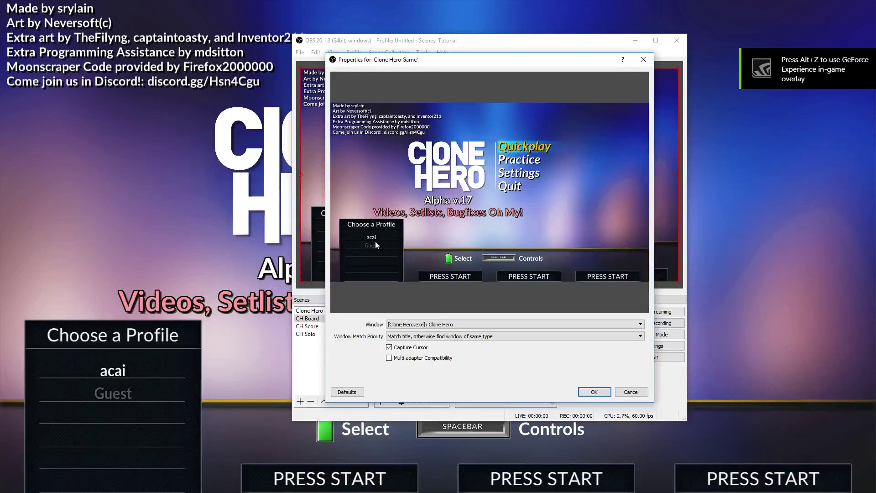
click(594, 392)
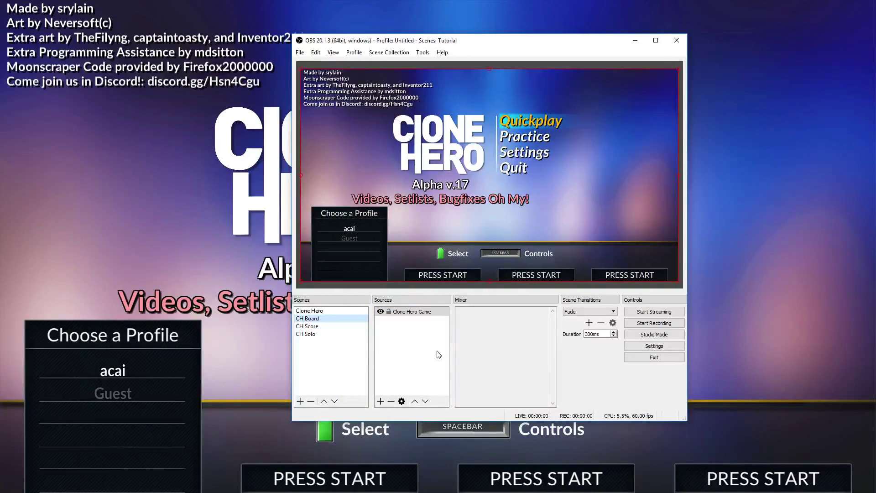
- Open CH Board's Filters dialog, move it right, and bring Google Drive in Chrome forward
click(432, 338)
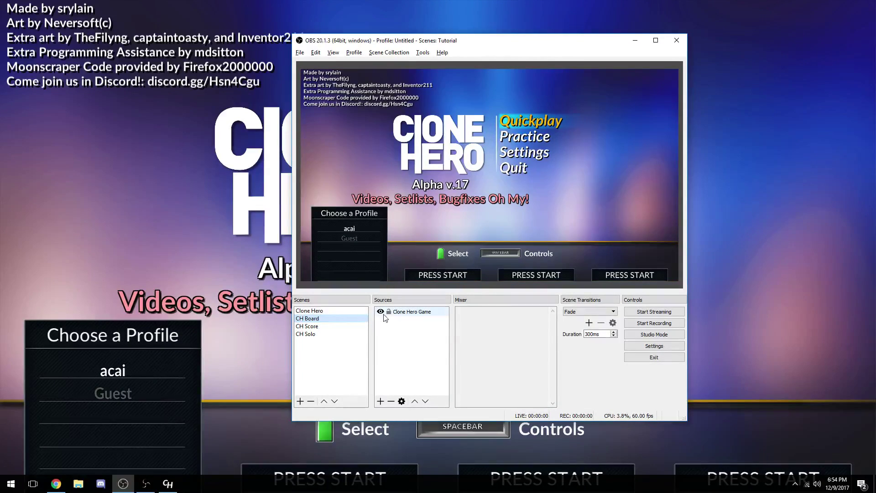
click(402, 311)
right_click(341, 321)
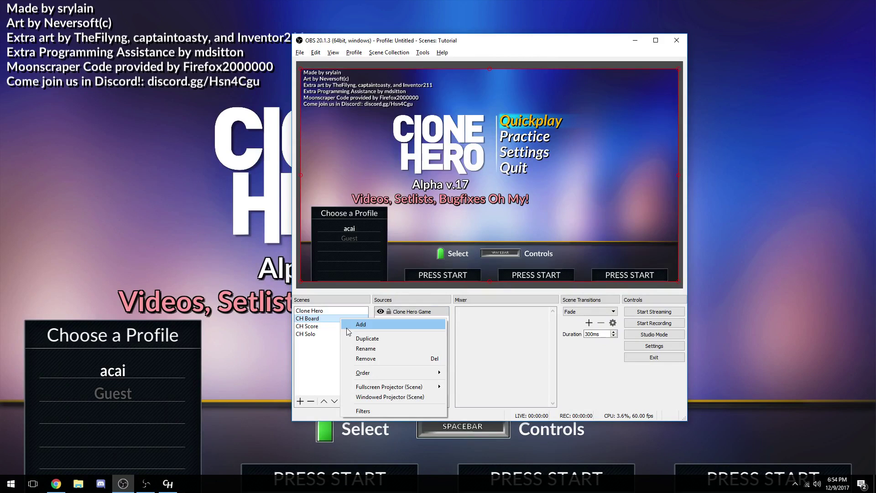
click(426, 312)
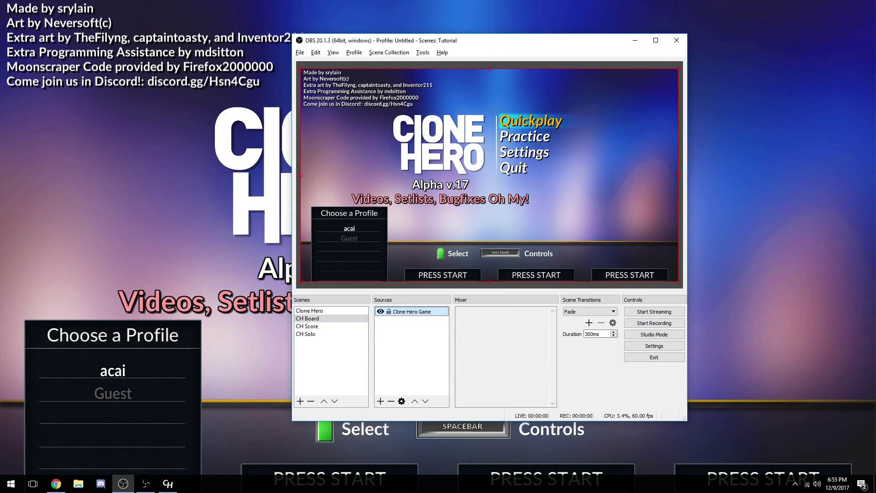
right_click(358, 324)
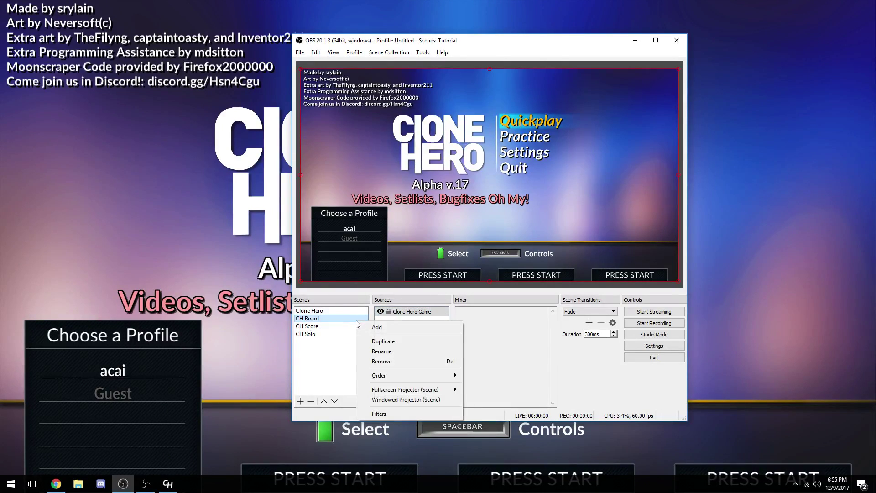
click(382, 415)
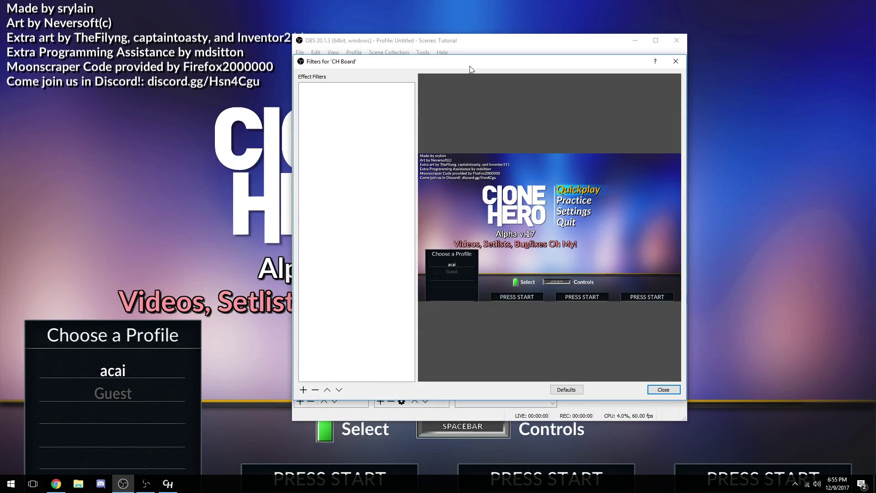
drag(480, 63, 573, 60)
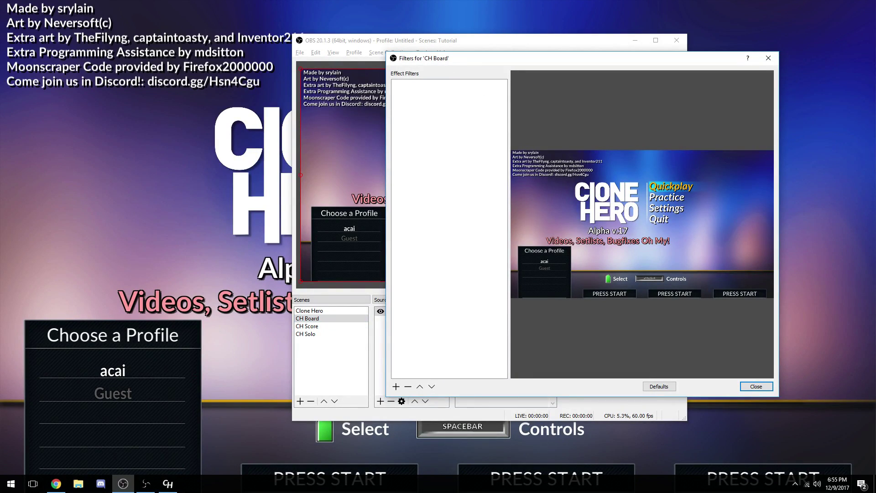
click(56, 483)
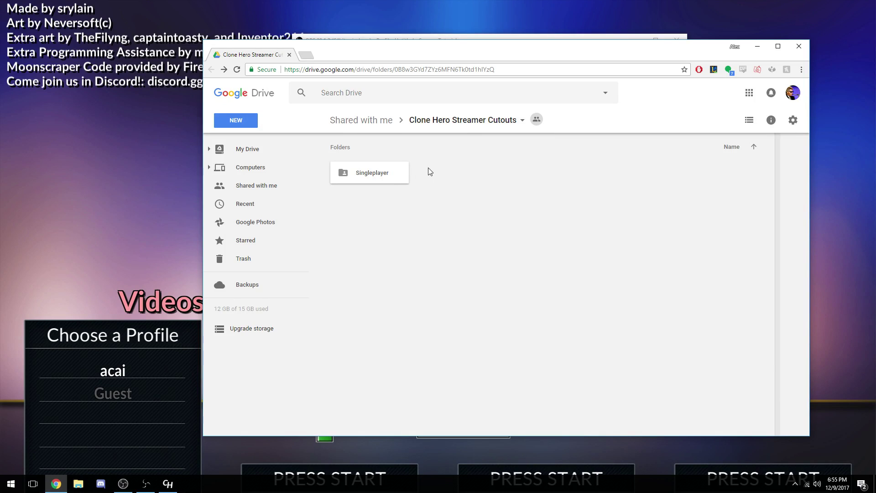
- Navigate into the Singleplayer > Masks folder on Google Drive
double_click(396, 177)
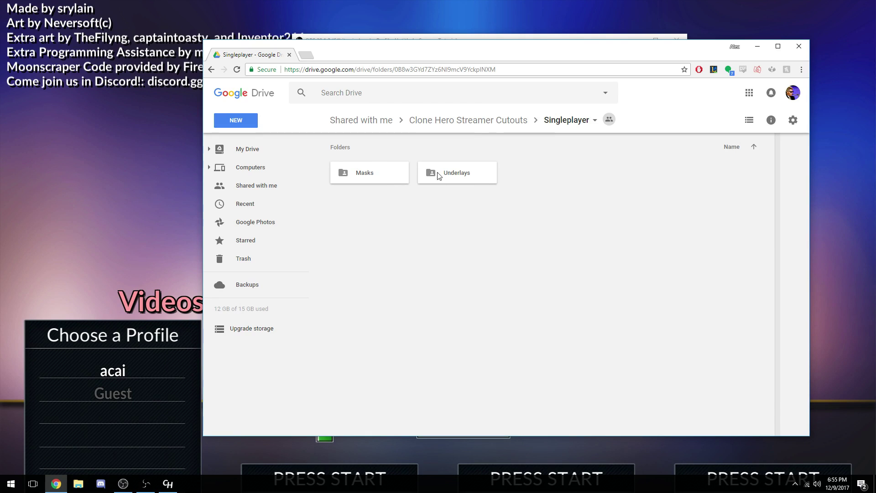
click(468, 122)
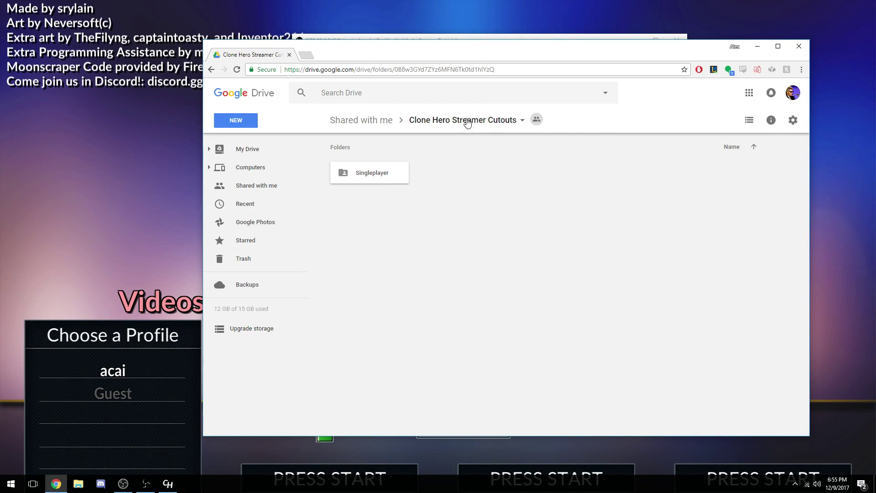
click(433, 70)
click(520, 243)
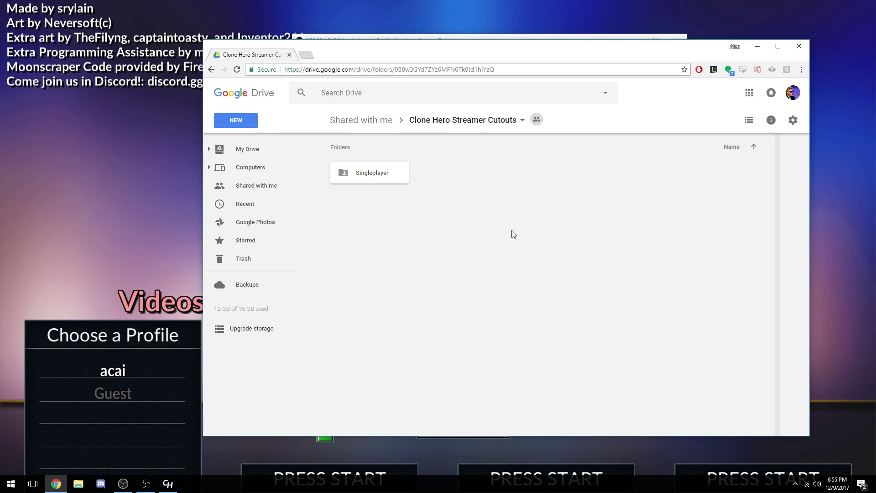
double_click(382, 175)
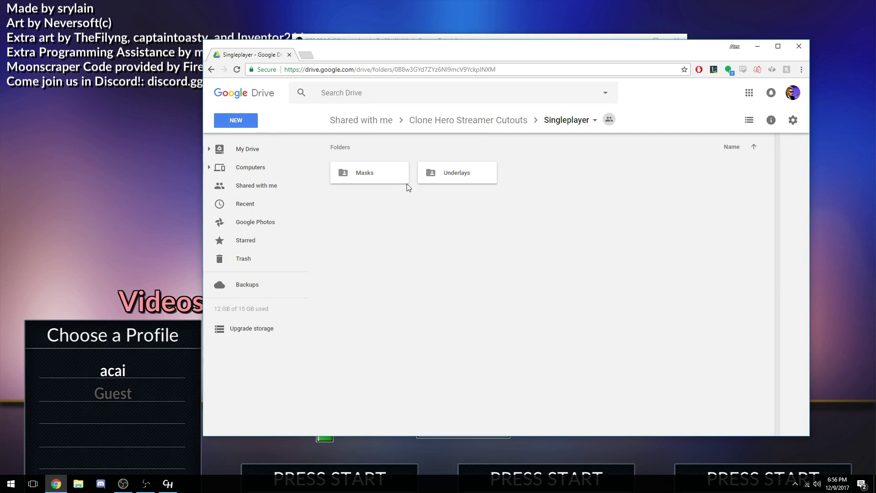
double_click(384, 176)
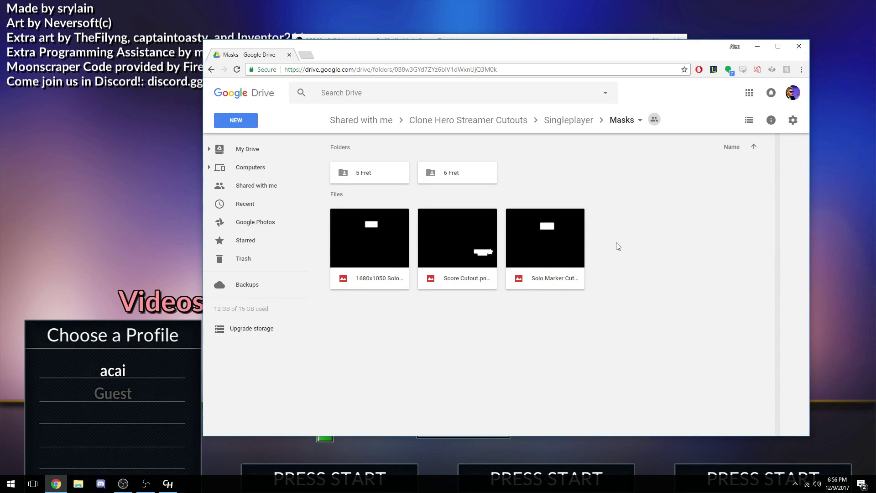
- Point out the 5 Fret and 6 Fret folders, then open 5 Fret
click(371, 175)
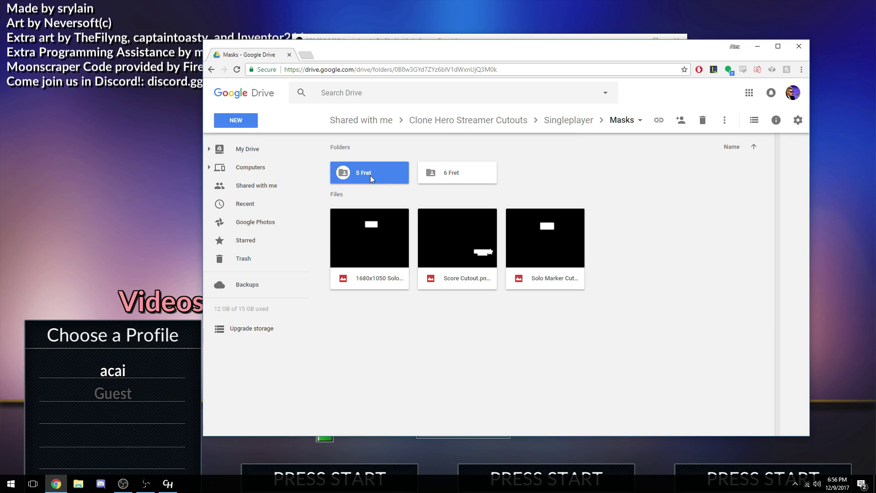
click(433, 181)
click(384, 178)
click(453, 185)
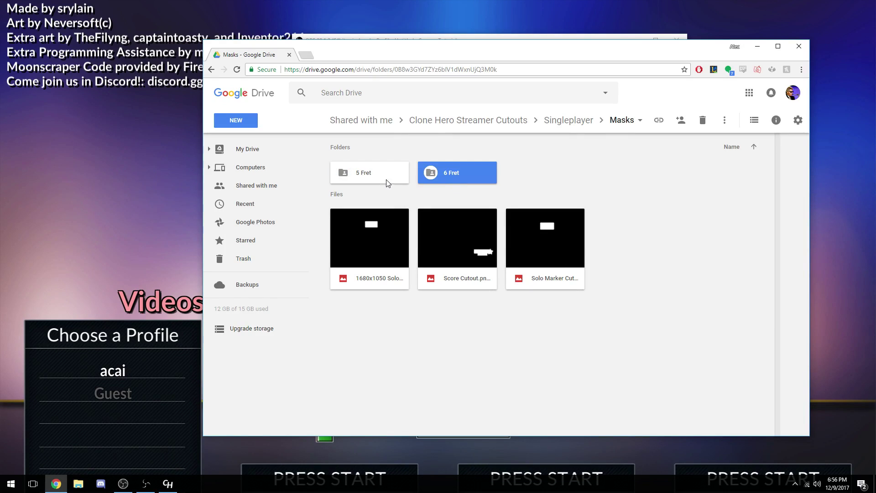
click(385, 182)
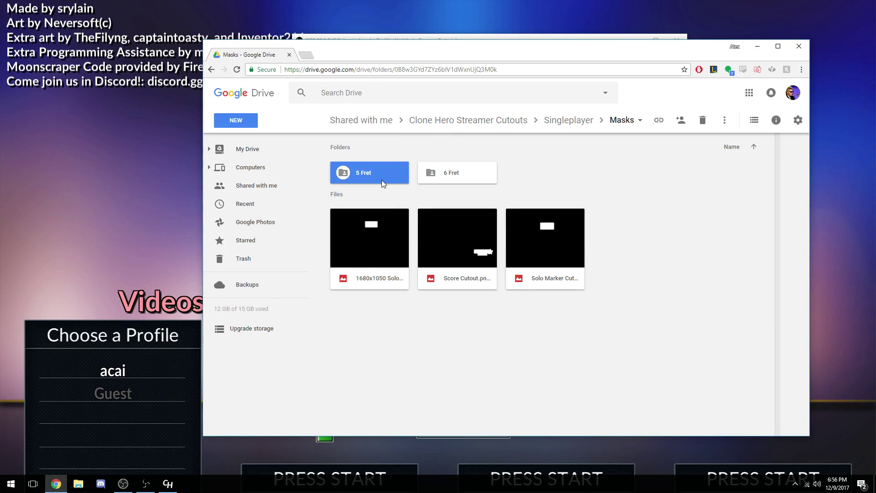
click(460, 179)
click(411, 176)
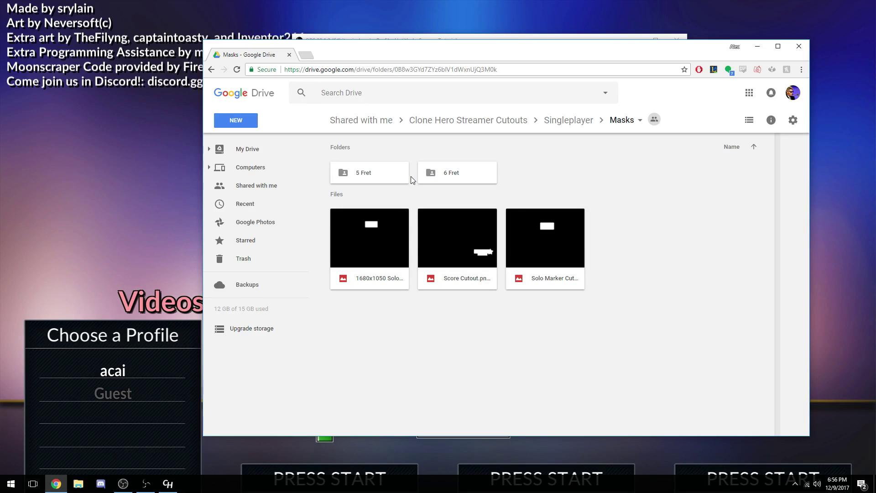
click(386, 176)
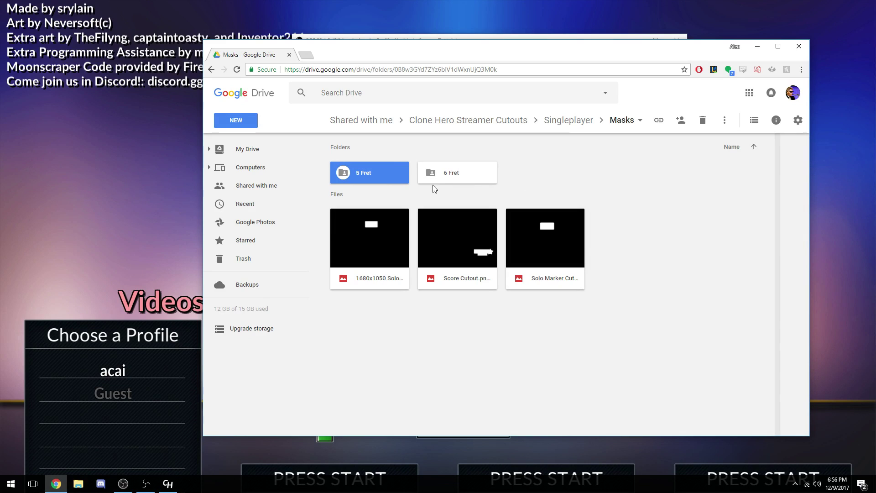
click(599, 199)
double_click(384, 174)
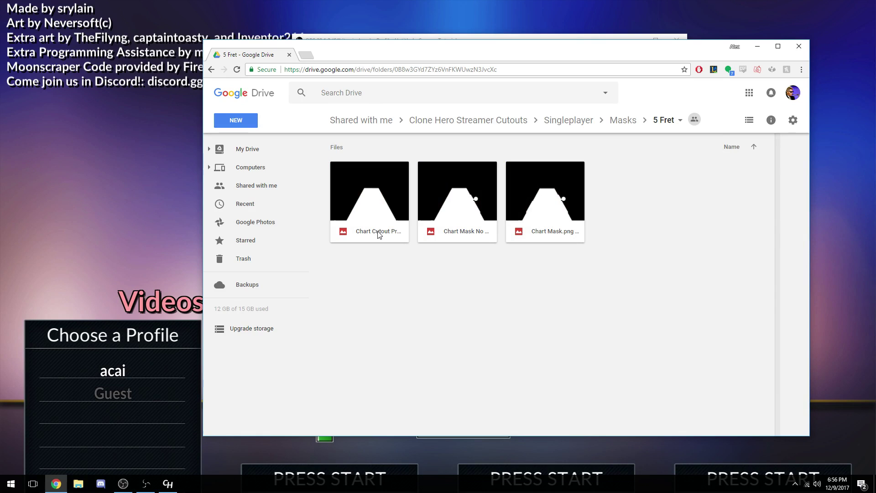
- Compare the 5 Fret mask images and start downloading Chart Mask No Fail.png
click(378, 234)
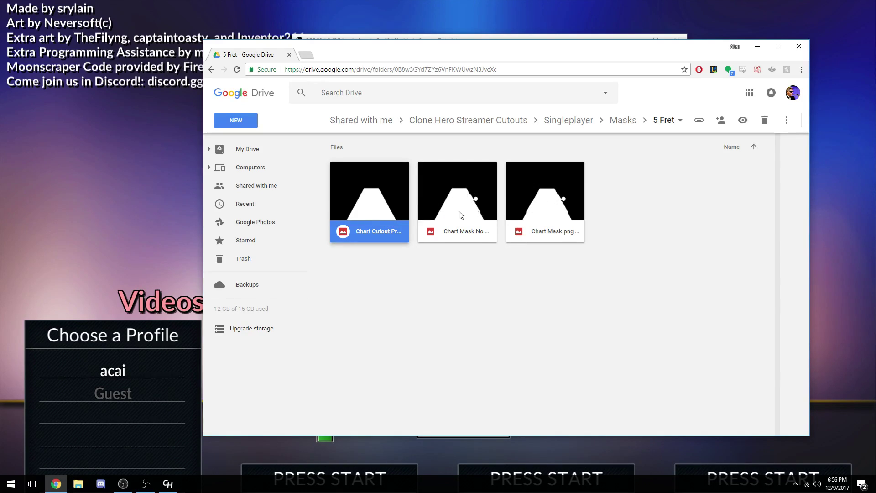
click(452, 202)
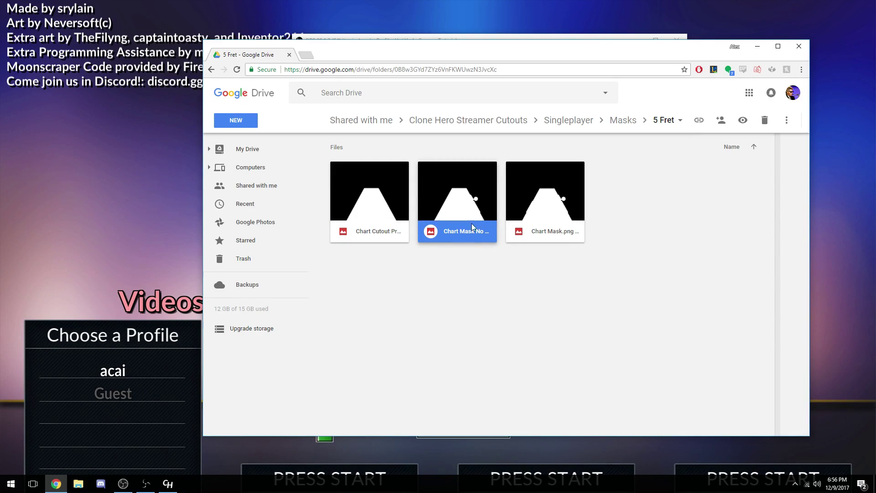
click(552, 232)
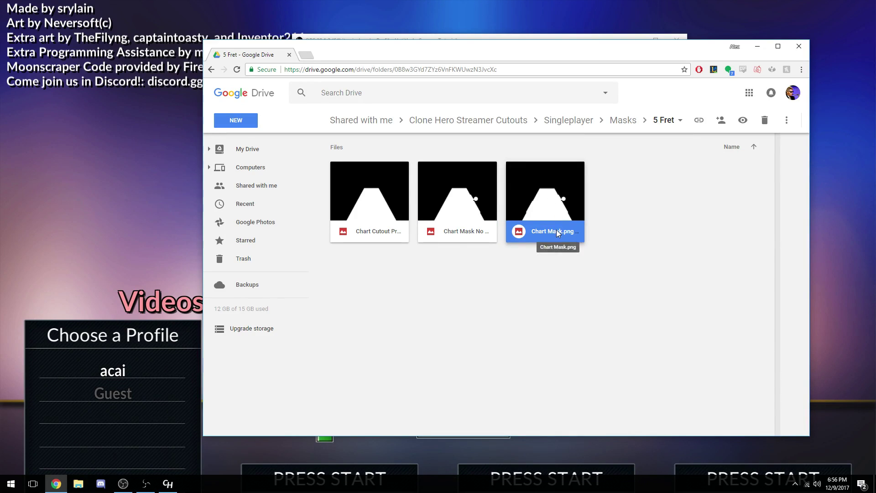
click(486, 229)
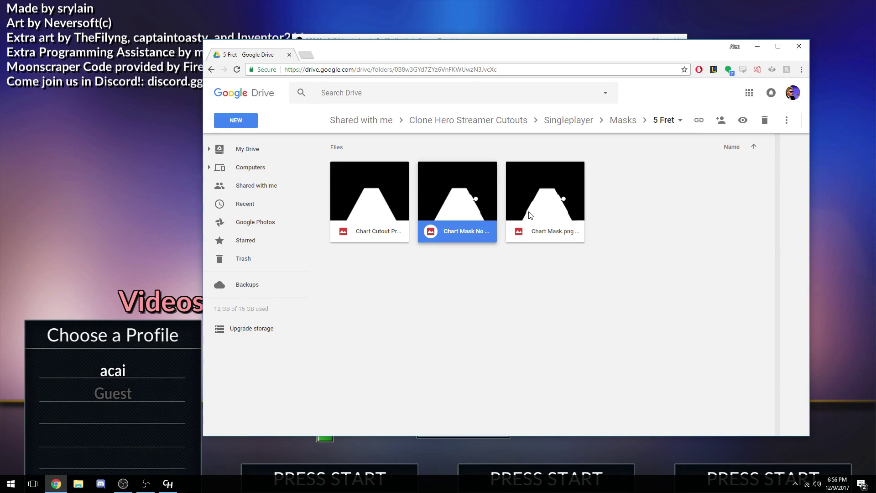
right_click(476, 210)
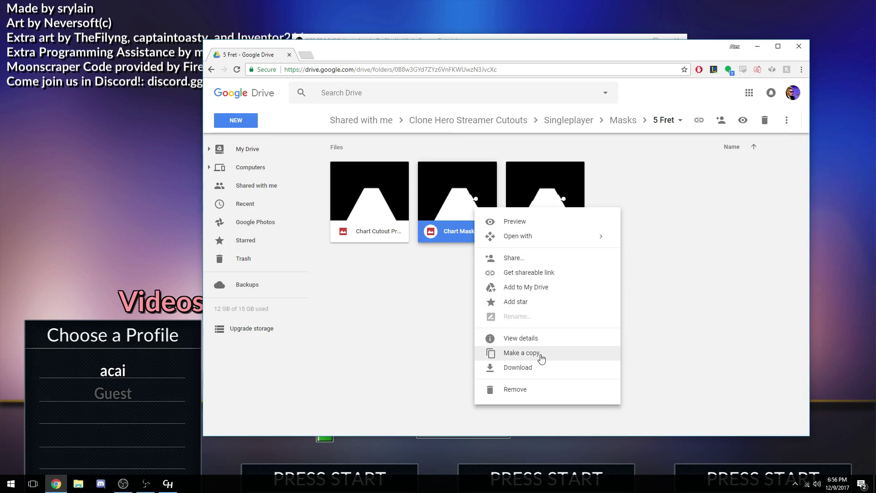
click(527, 375)
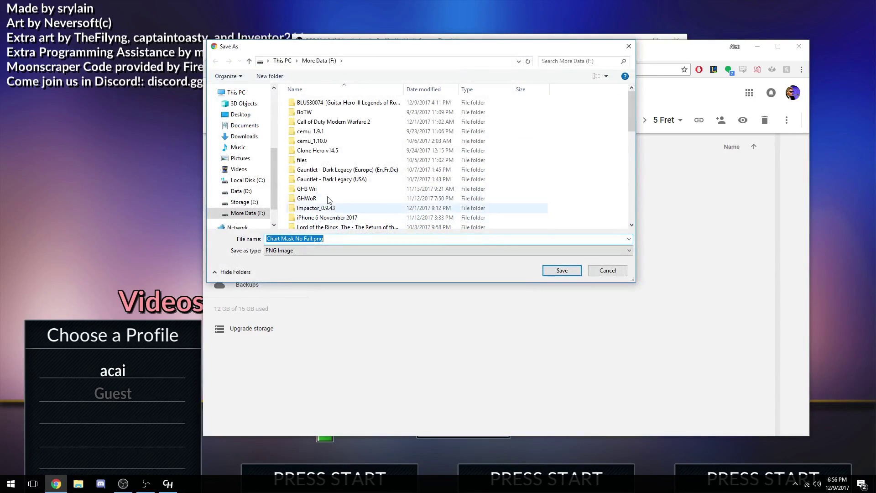
- Save the image into a new Desktop folder 'Clone Hero OBS Masks' and return to Masks
click(245, 115)
right_click(618, 174)
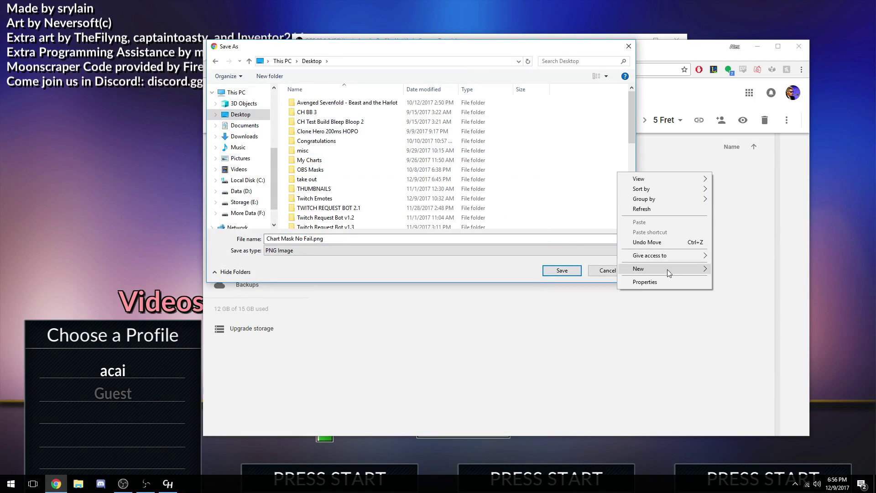
mouse_move(689, 270)
click(724, 269)
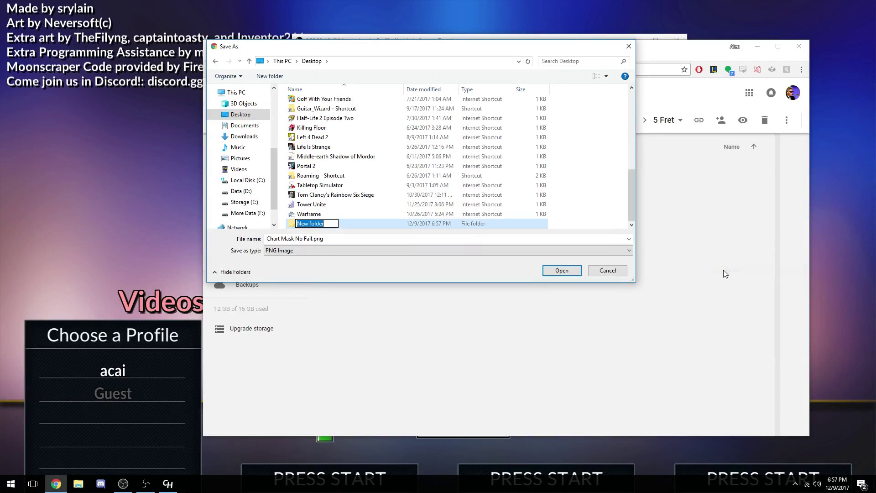
text(Clone Hero OBS Masks)
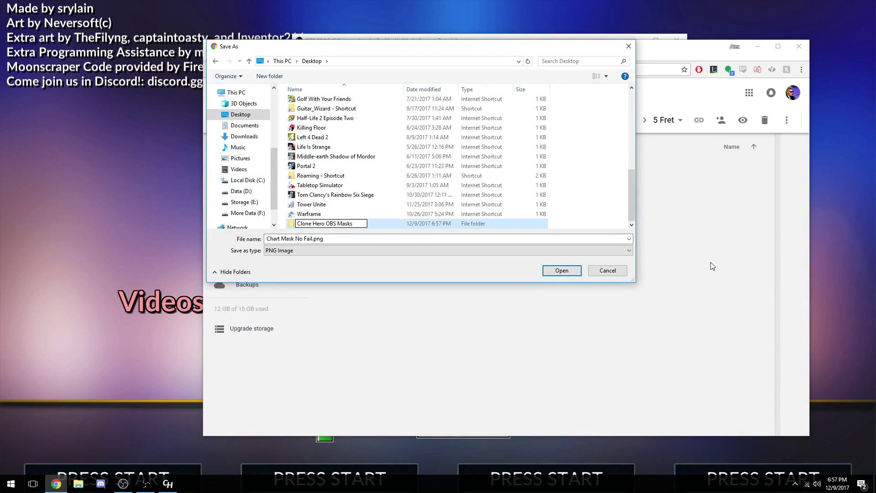
click(506, 226)
double_click(490, 224)
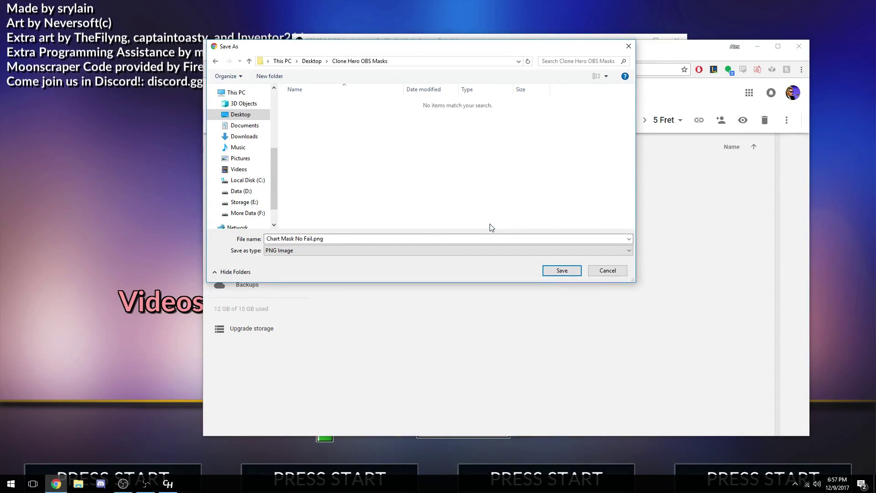
click(561, 271)
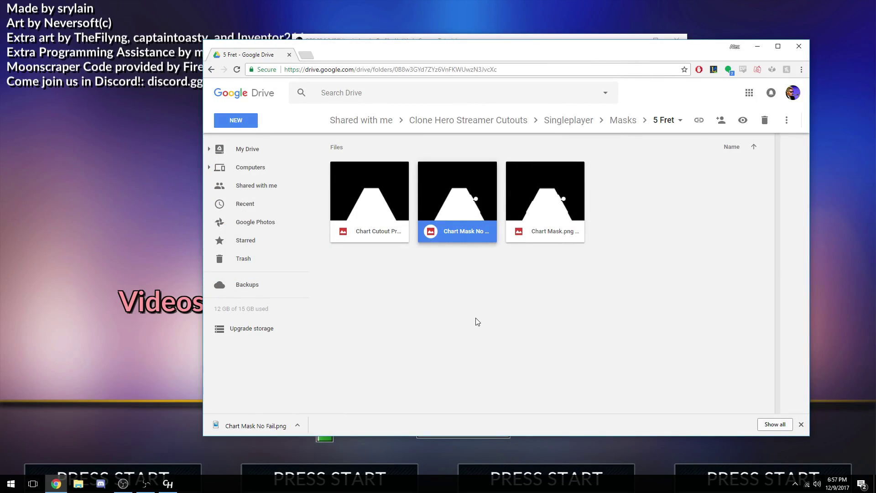
key(alt+Left)
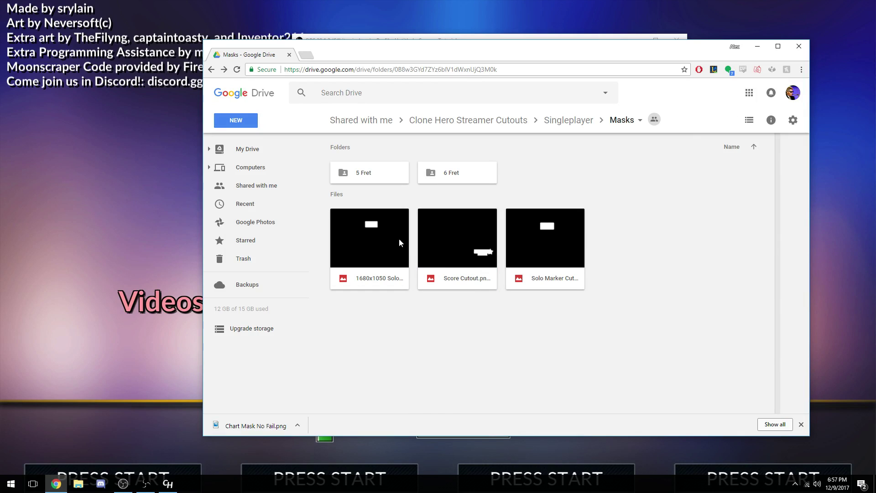
- Save Solo Marker Cutout.png and Score Cutout.png into Clone Hero OBS Masks, then close Chrome
right_click(557, 244)
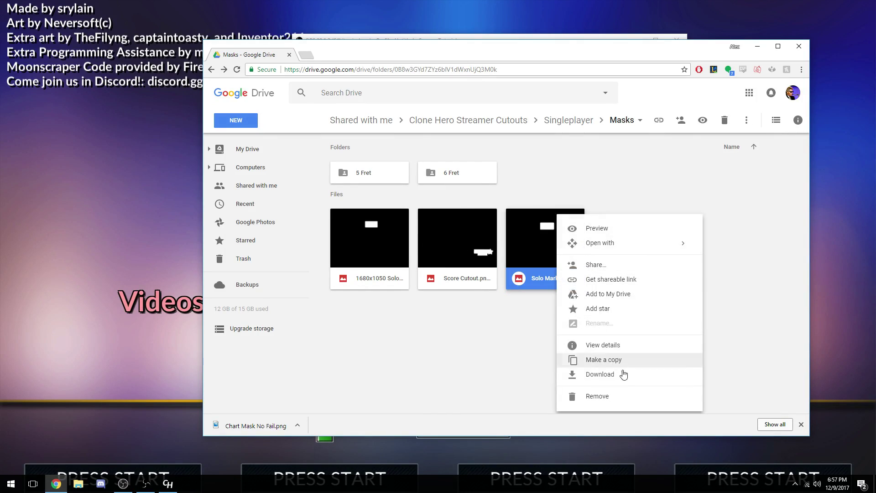
click(623, 374)
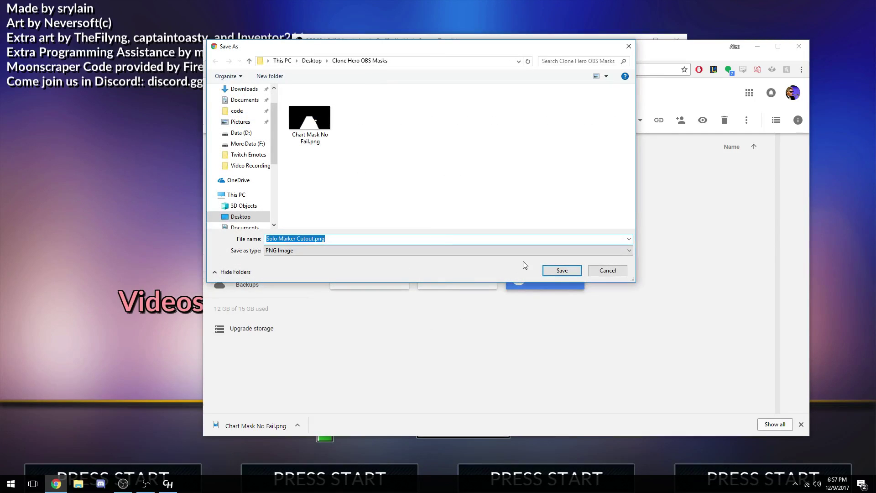
click(547, 270)
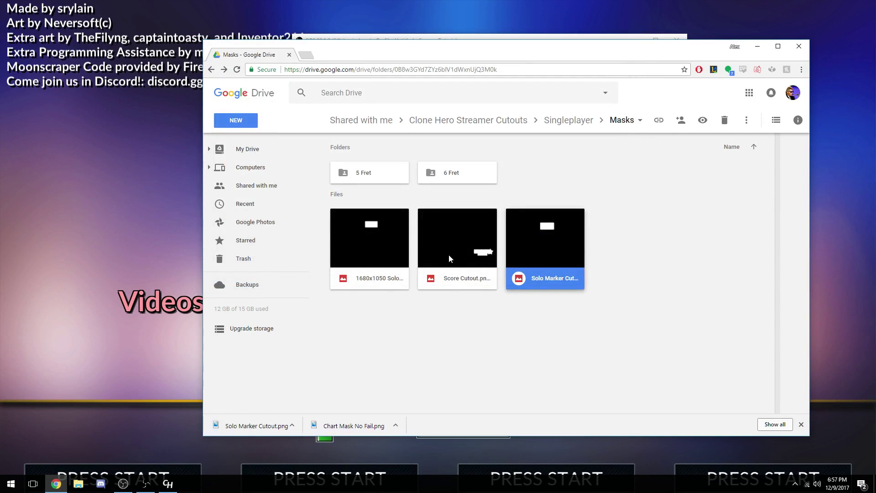
click(462, 245)
right_click(462, 245)
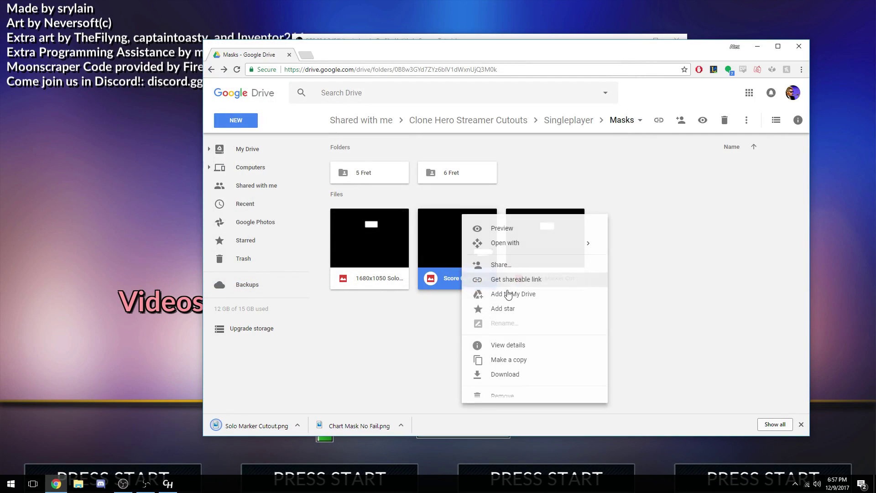
click(519, 369)
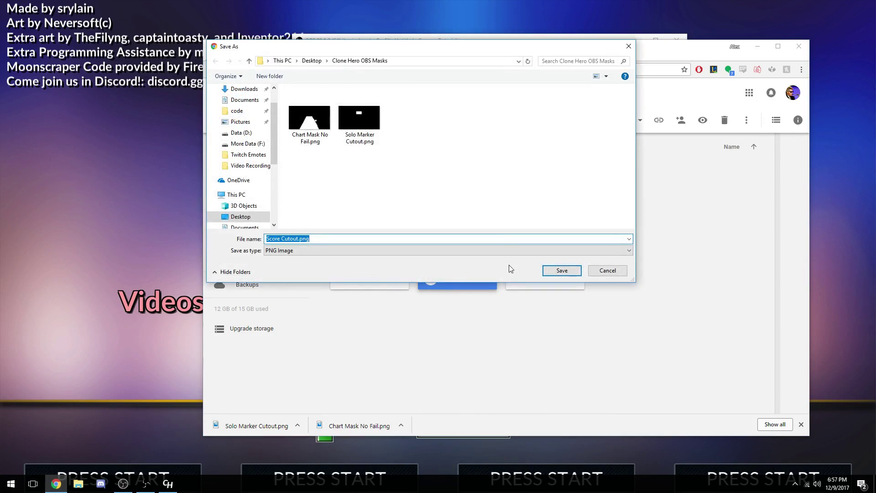
click(561, 268)
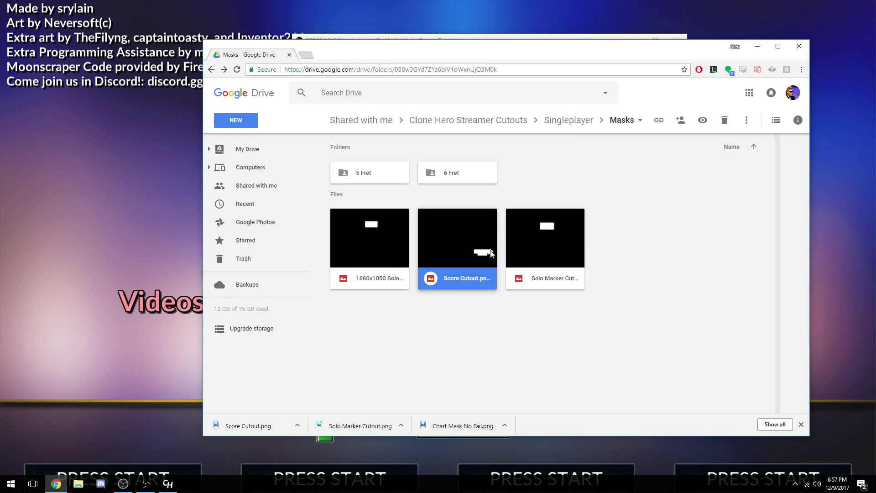
click(533, 228)
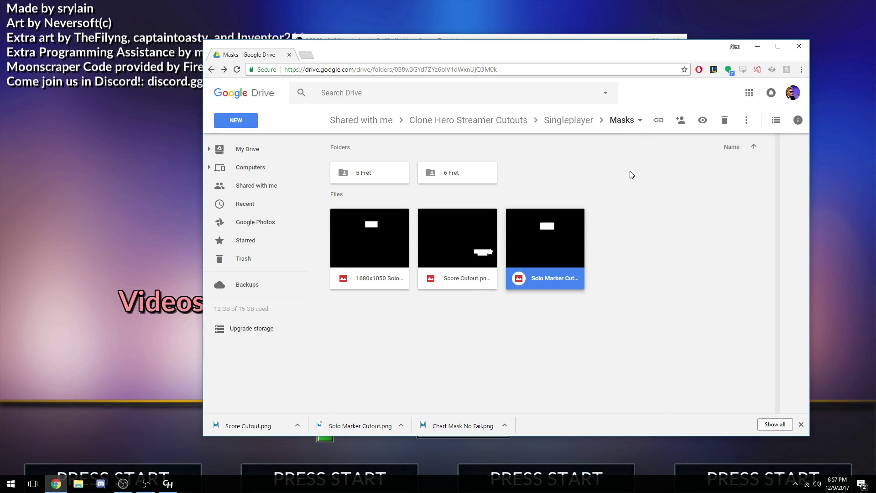
click(794, 47)
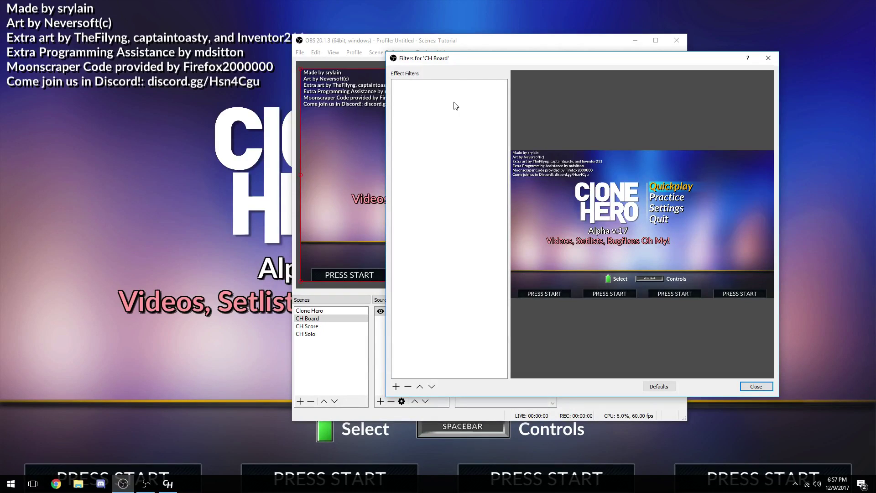
- Add an Image Mask/Blend filter to CH Board, keeping the default name
right_click(455, 149)
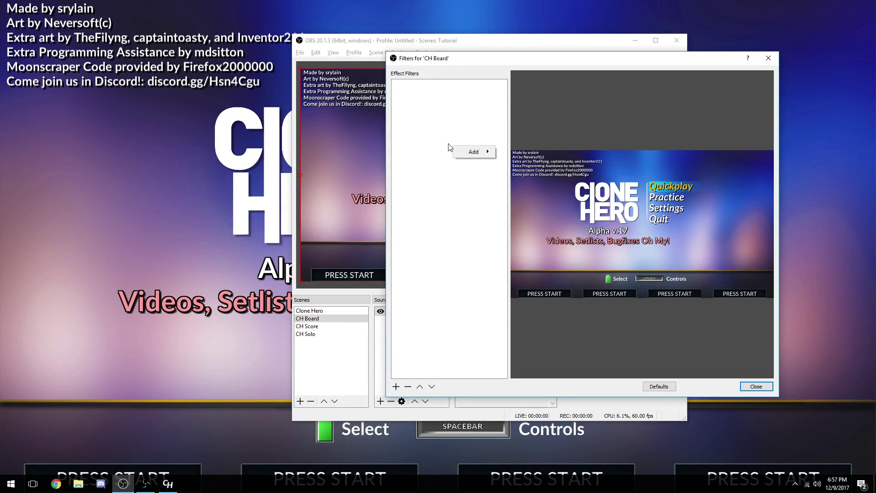
mouse_move(487, 153)
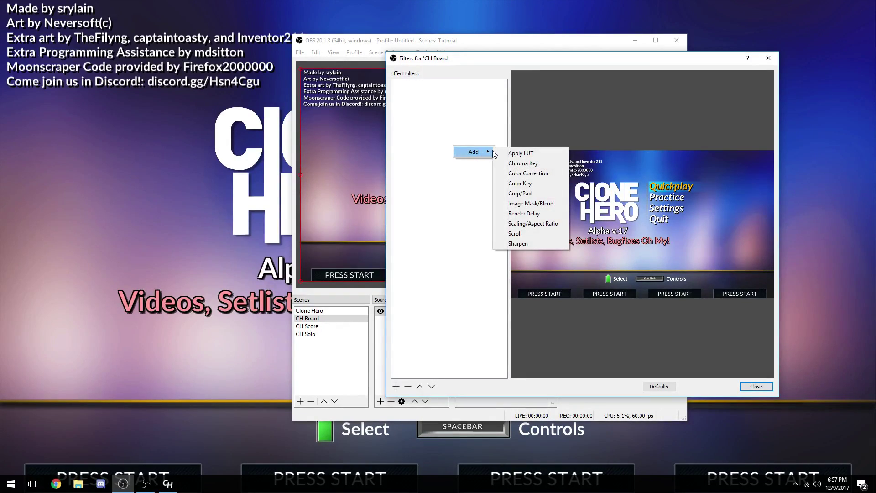
click(523, 207)
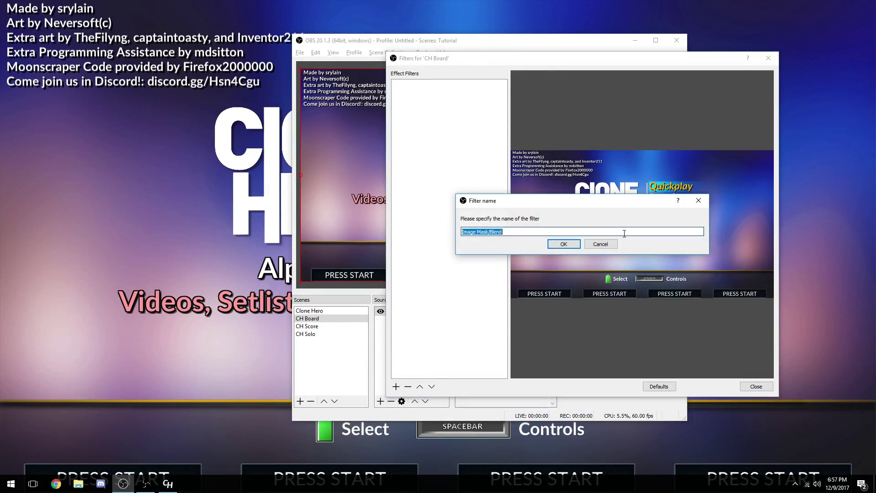
click(572, 248)
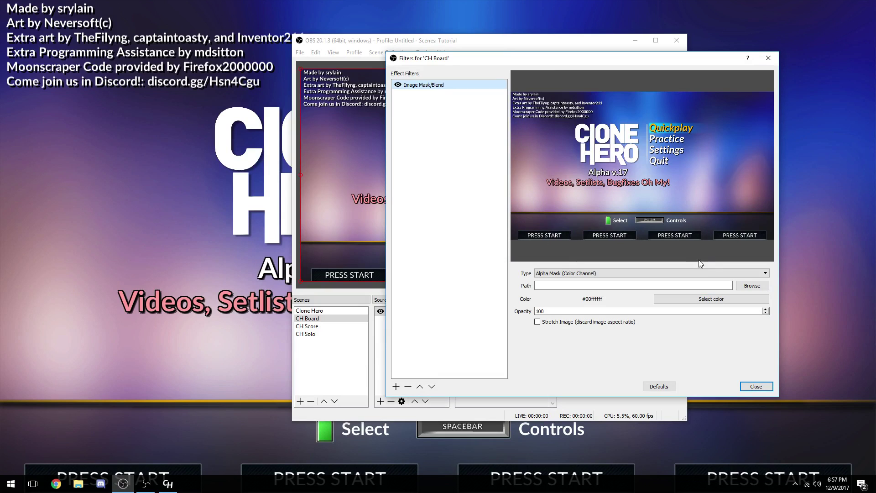
- Set the filter's mask image to Chart Mask No Fail.png from the Clone Hero OBS Masks folder
click(752, 285)
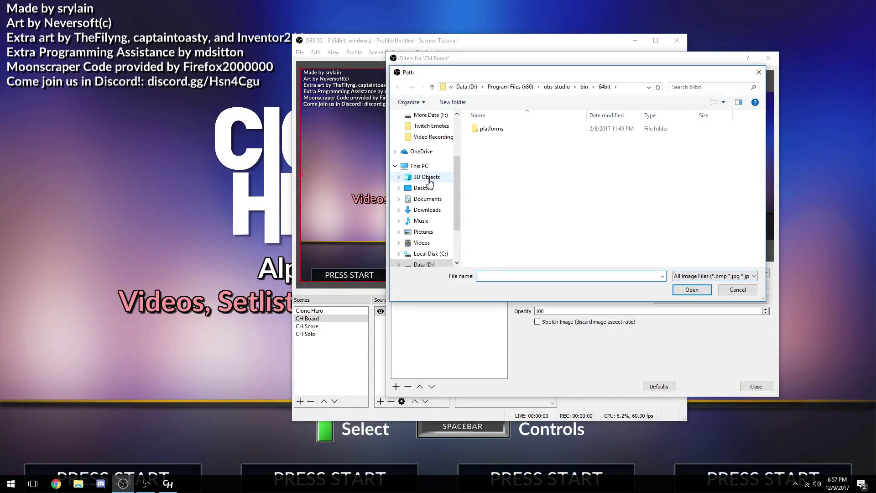
click(731, 290)
click(542, 287)
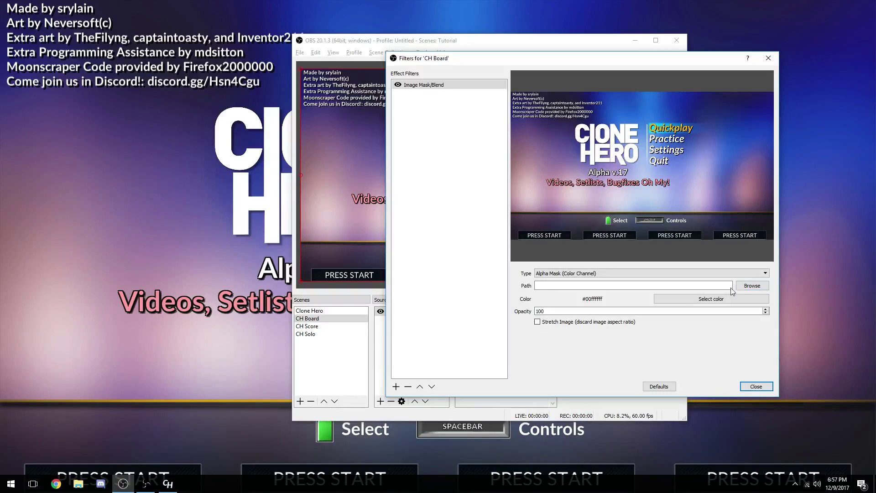
click(751, 286)
click(423, 188)
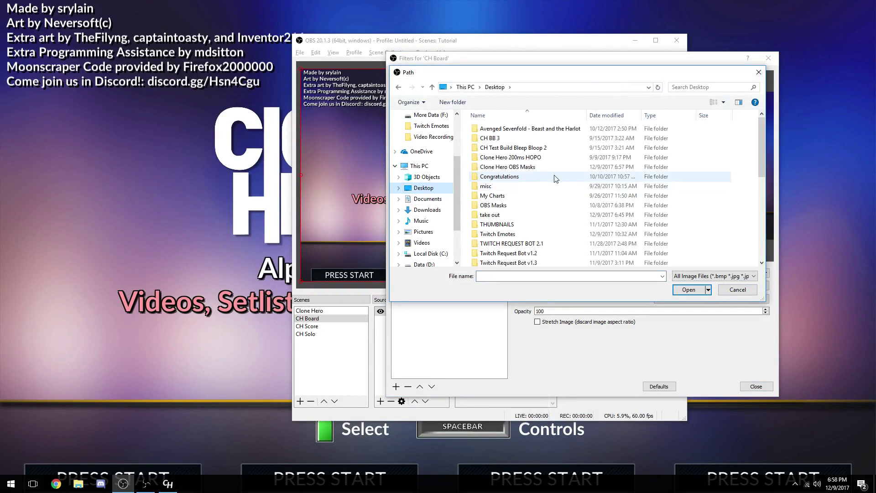
double_click(520, 168)
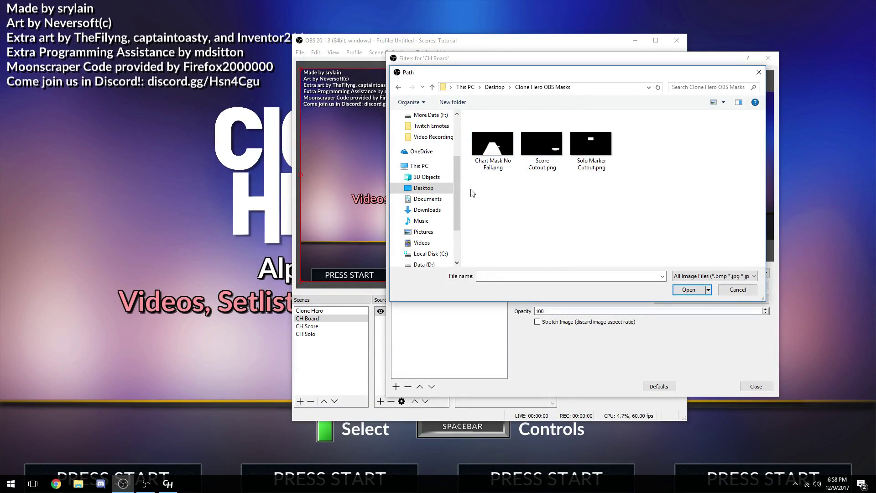
double_click(487, 155)
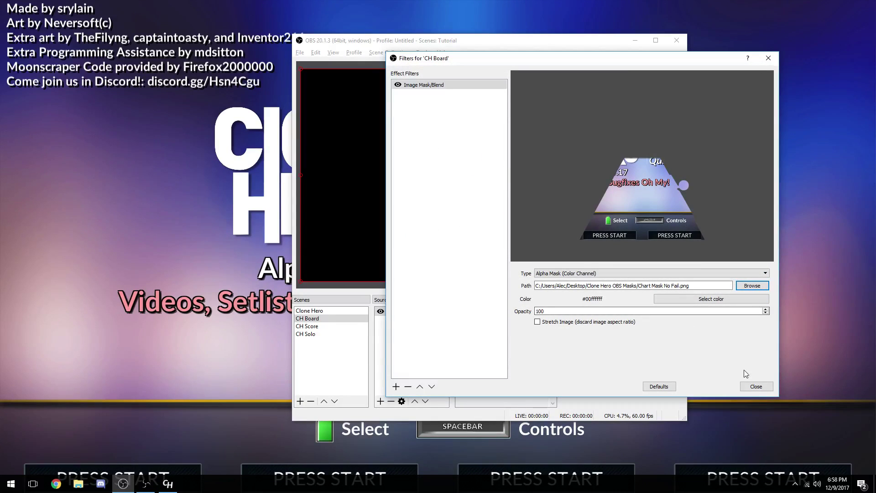
click(756, 386)
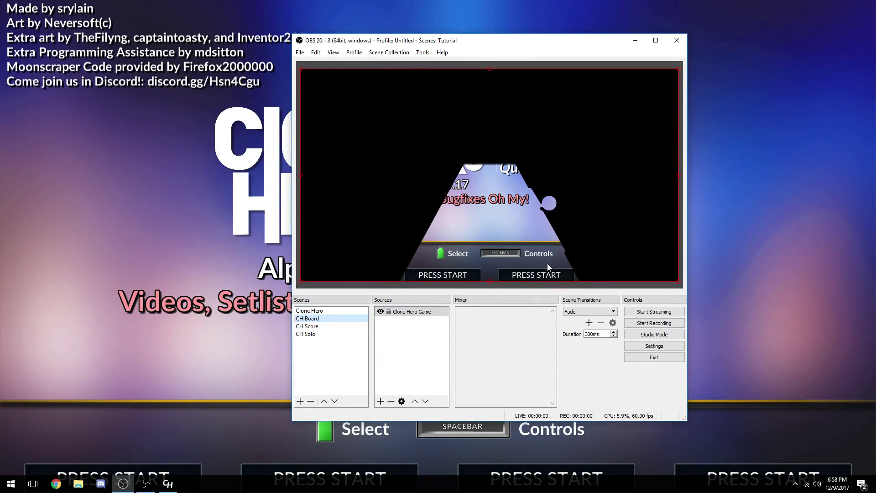
- Add the existing Clone Hero Game window capture to the CH Score scene
click(329, 327)
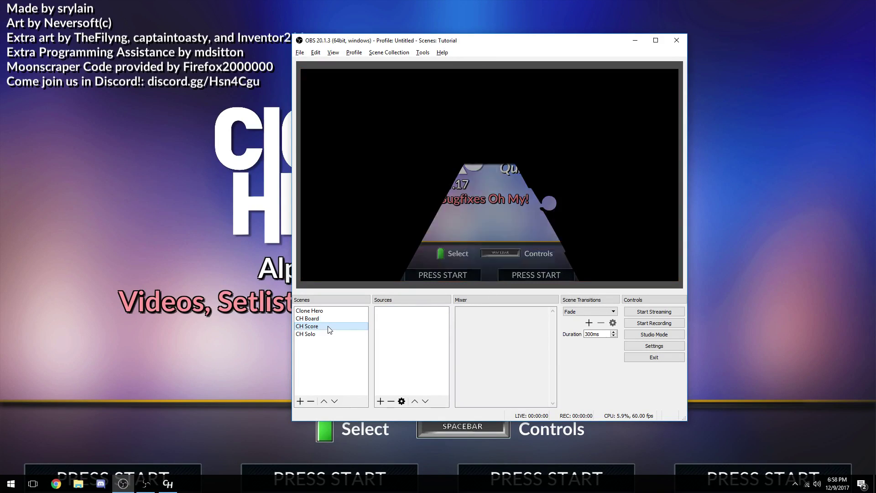
right_click(397, 324)
mouse_move(448, 332)
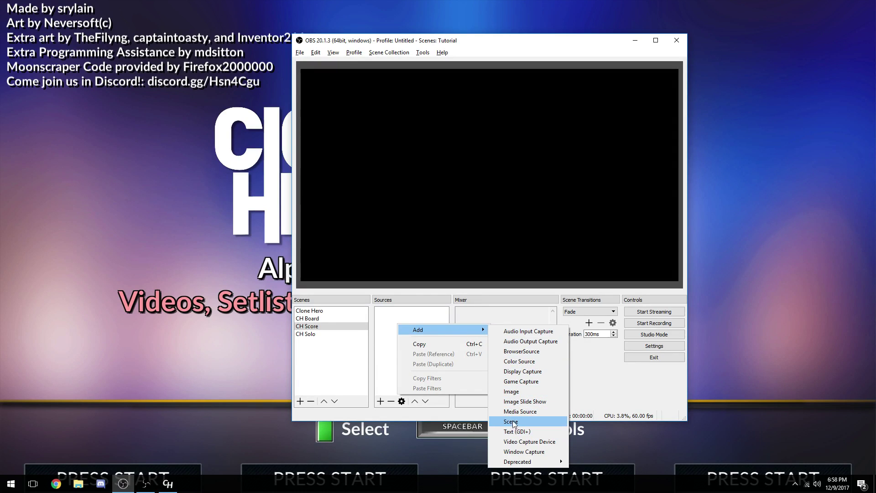
click(534, 452)
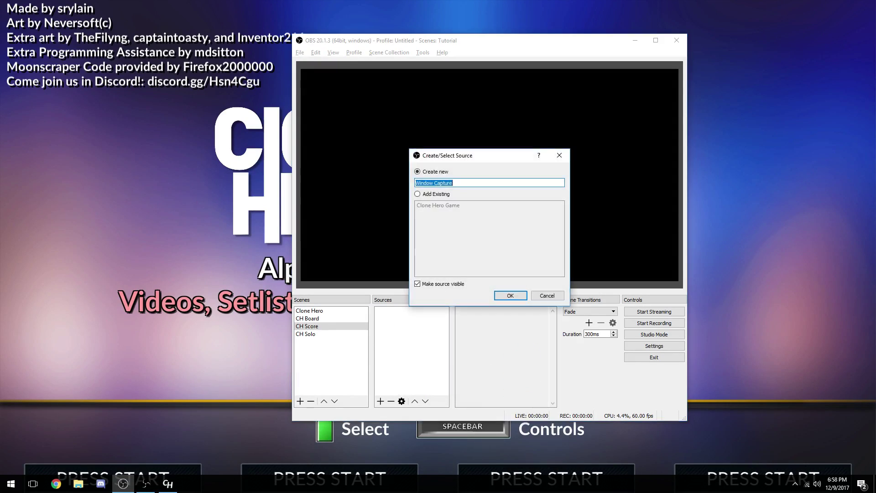
click(428, 196)
click(441, 204)
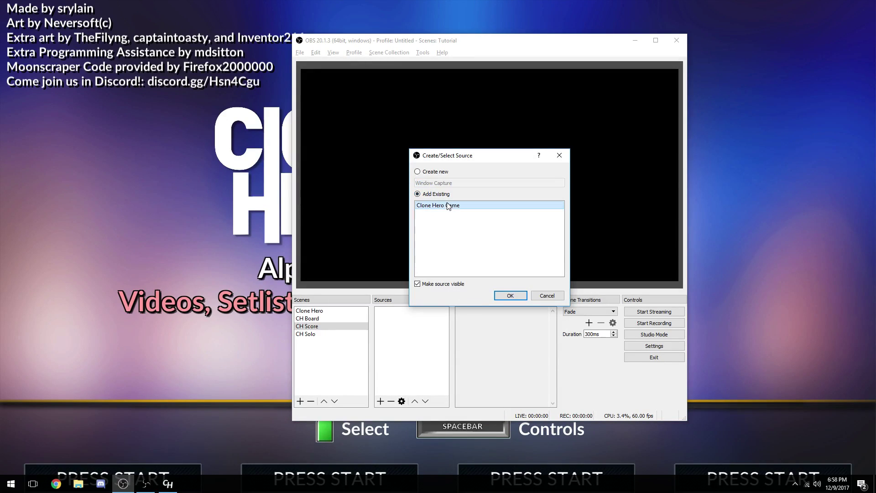
click(498, 297)
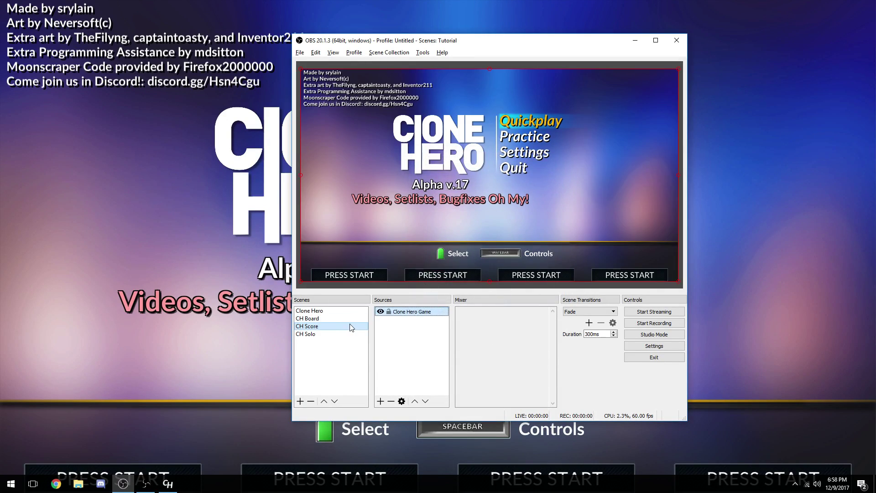
- Give the CH Score scene an Image Mask/Blend filter using Score Cutout.png
right_click(313, 325)
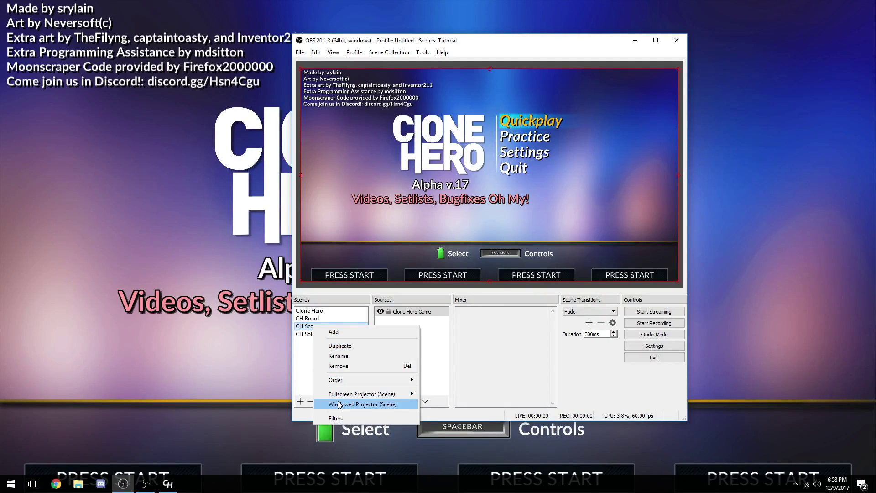
click(337, 419)
right_click(354, 196)
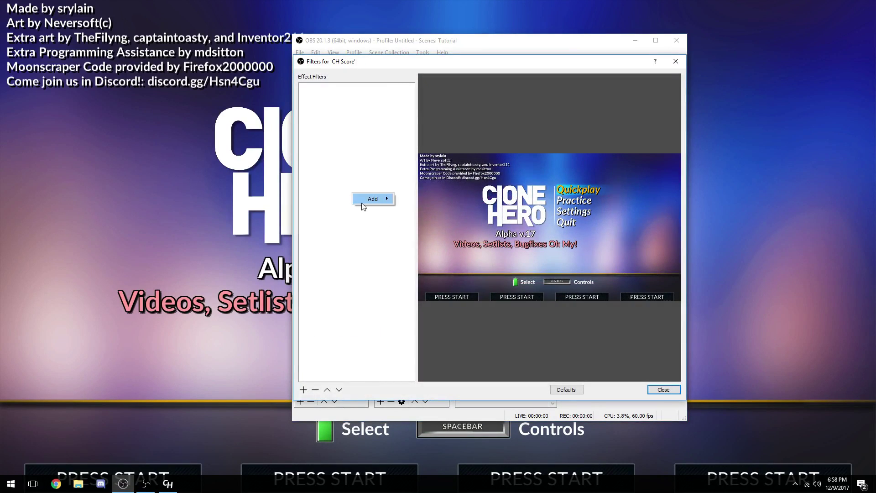
mouse_move(375, 199)
click(424, 250)
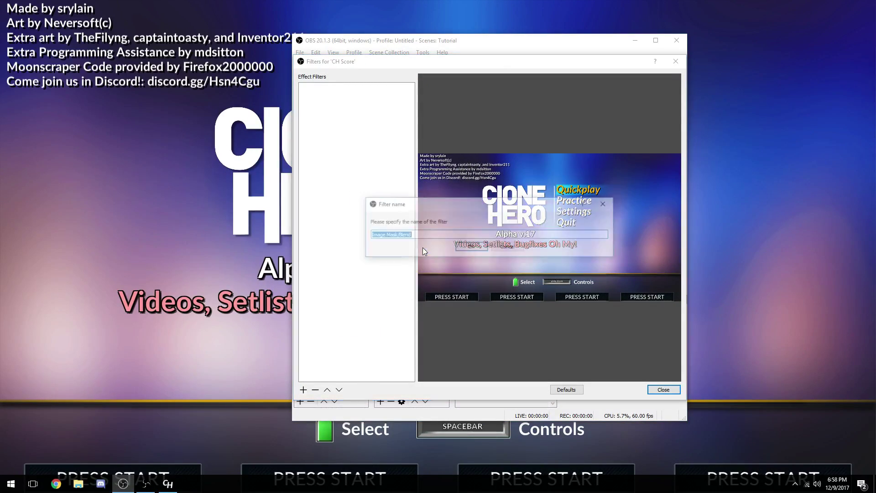
click(471, 248)
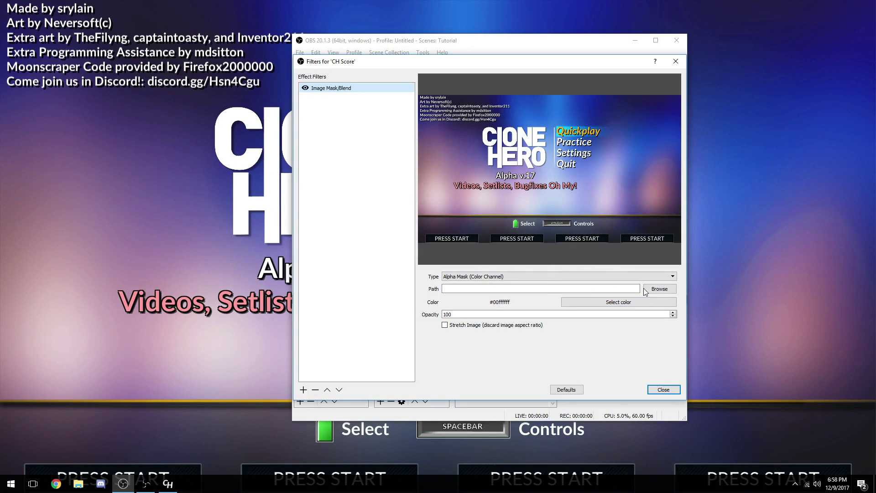
click(657, 290)
double_click(473, 151)
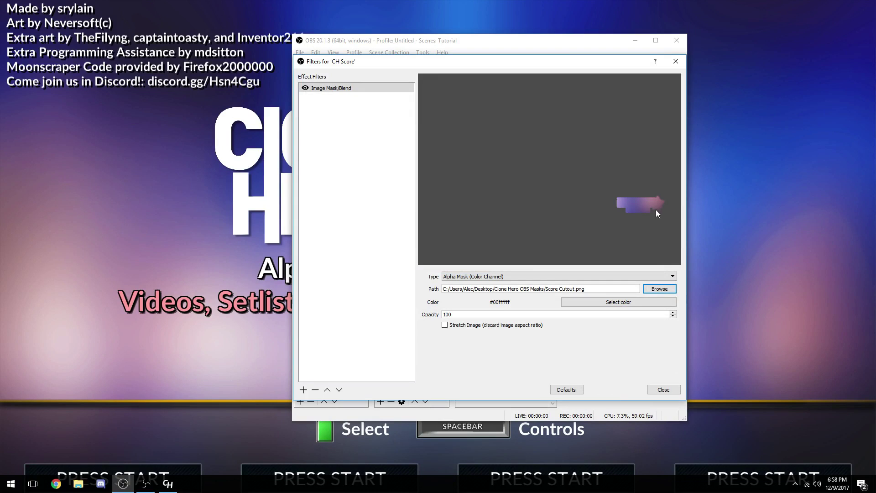
click(661, 391)
click(344, 334)
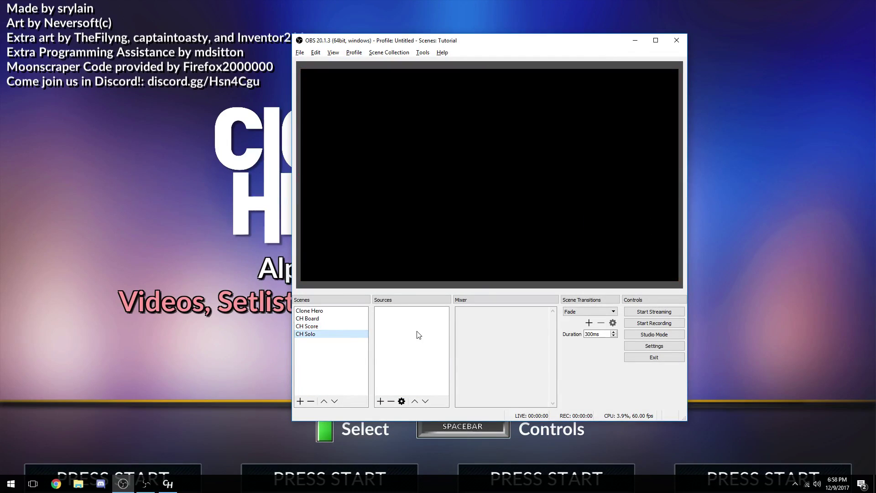
right_click(420, 335)
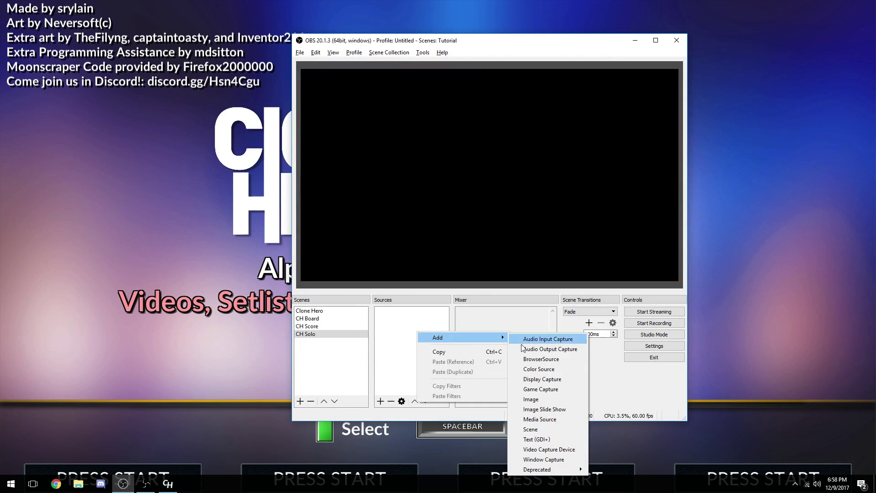
- Add the existing Clone Hero Game window capture to the CH Solo scene
click(543, 459)
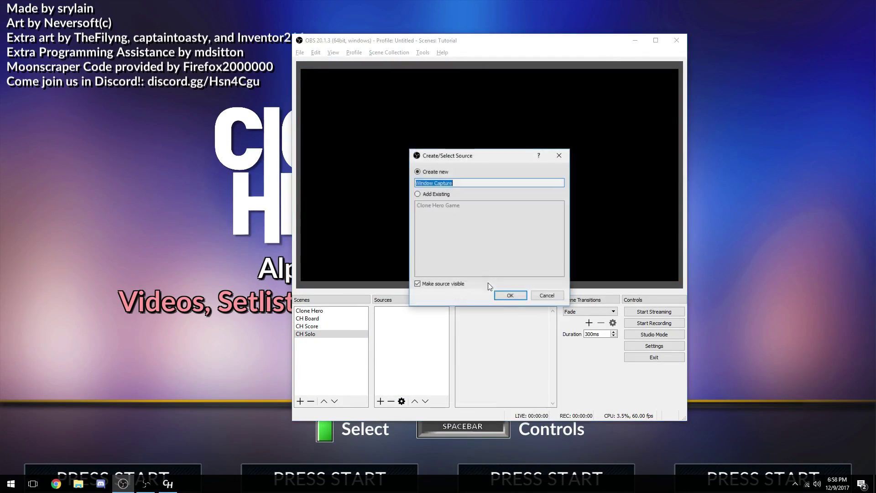
click(417, 194)
click(432, 208)
click(510, 296)
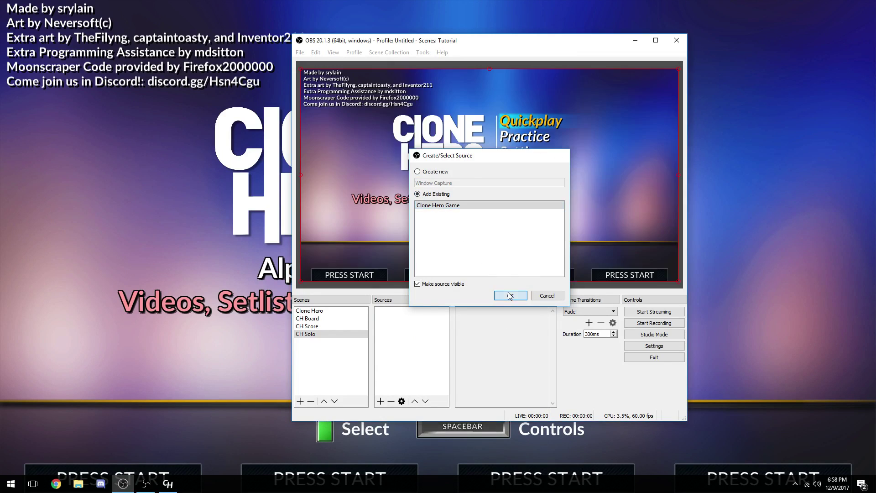
- Give the CH Solo scene an Image Mask/Blend filter using Solo Marker Cutout.png
click(339, 327)
right_click(336, 335)
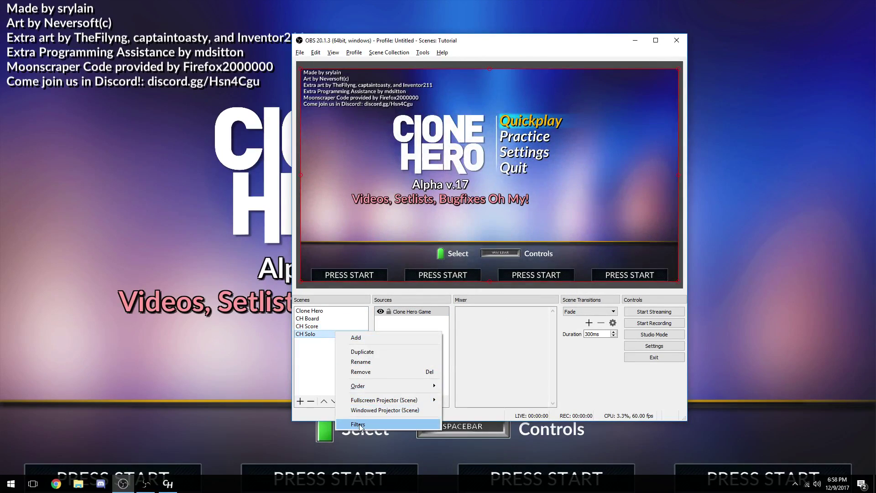
click(359, 423)
right_click(346, 200)
mouse_move(367, 203)
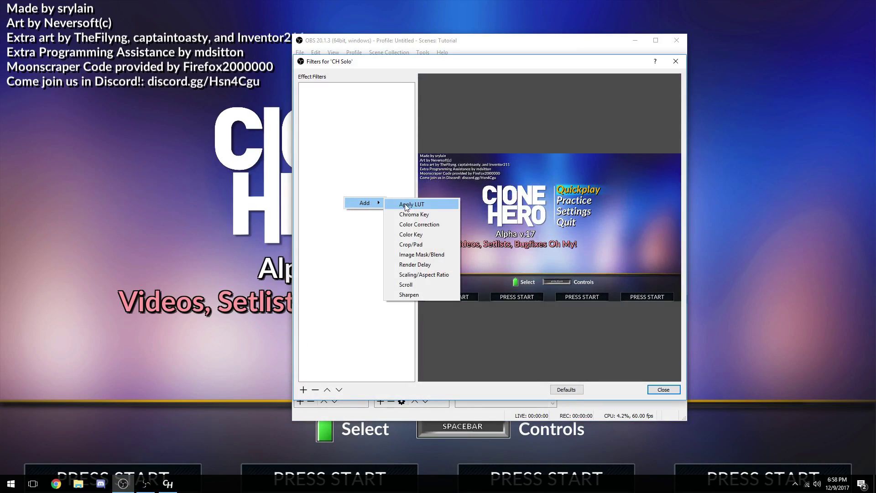
click(411, 254)
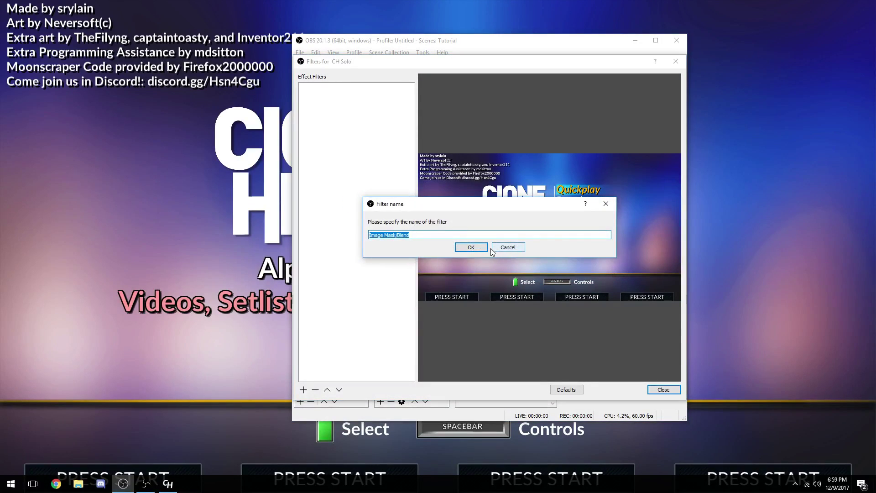
click(472, 247)
click(659, 288)
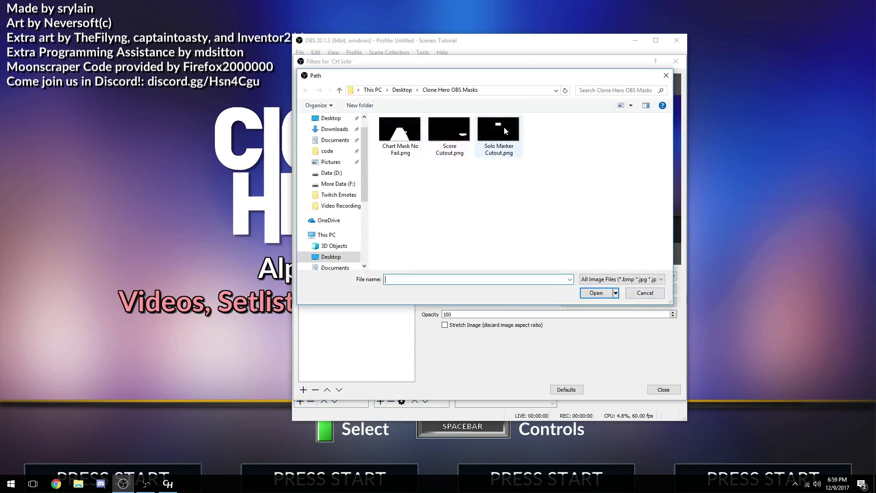
double_click(497, 121)
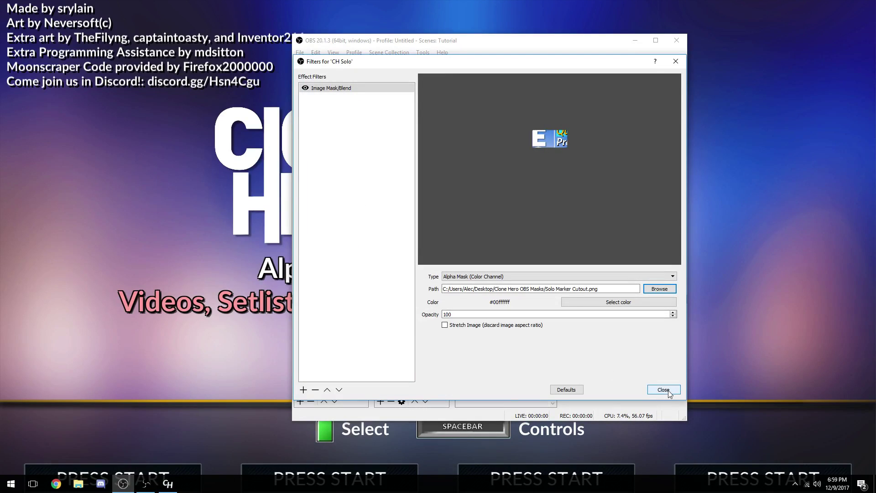
click(664, 389)
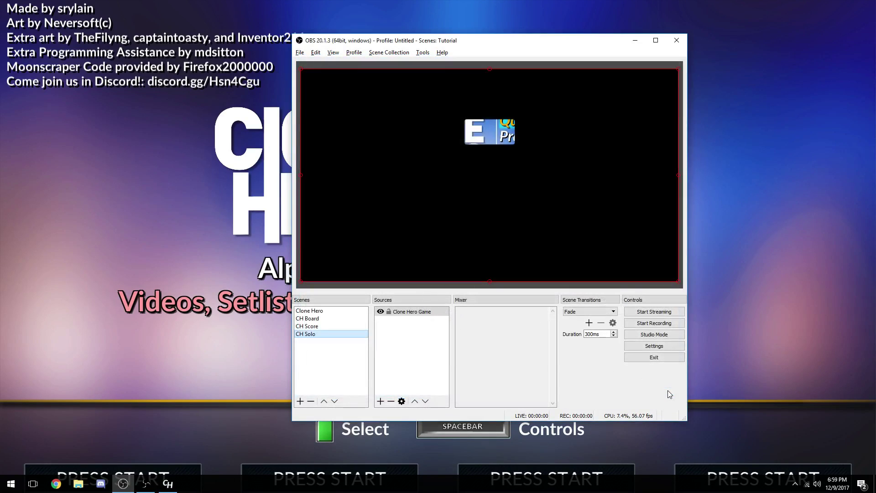
- Compare the CH Solo and Clone Hero scenes, then select the empty Clone Hero scene
click(322, 326)
click(325, 334)
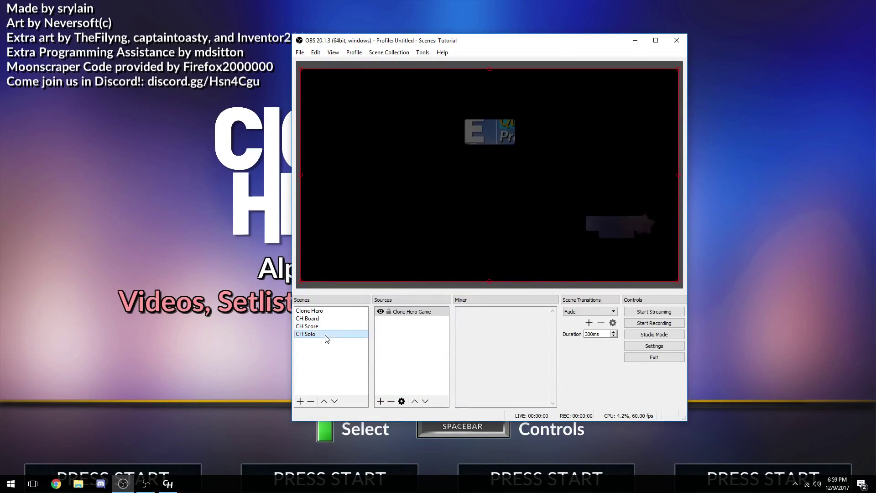
click(318, 311)
click(325, 334)
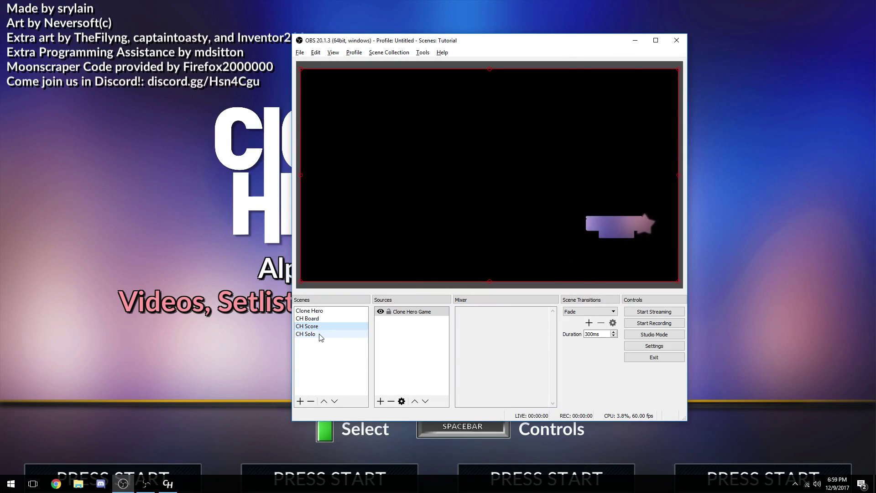
click(318, 311)
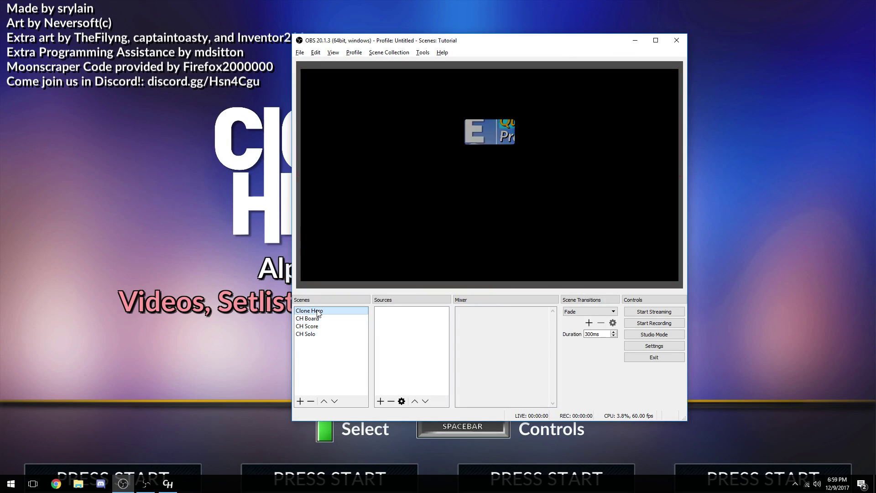
click(397, 322)
right_click(397, 318)
click(389, 319)
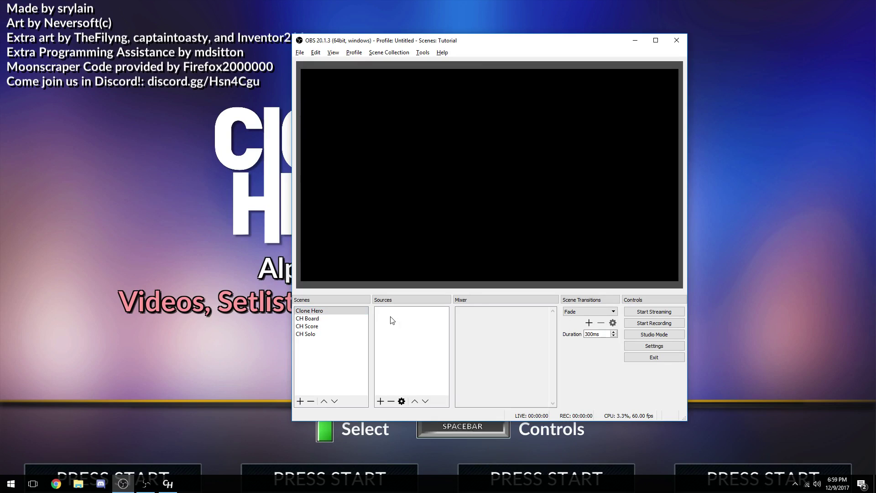
click(314, 312)
- Create a new Video Capture Device source named Webcam
right_click(395, 318)
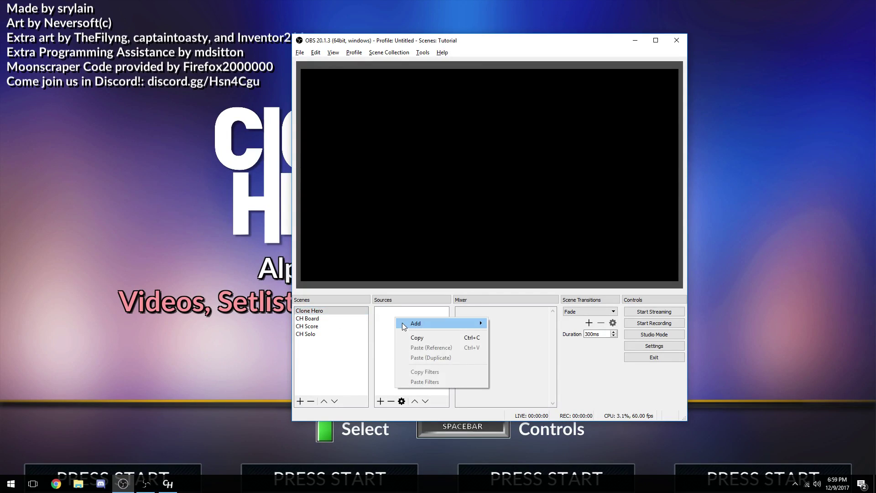
mouse_move(401, 322)
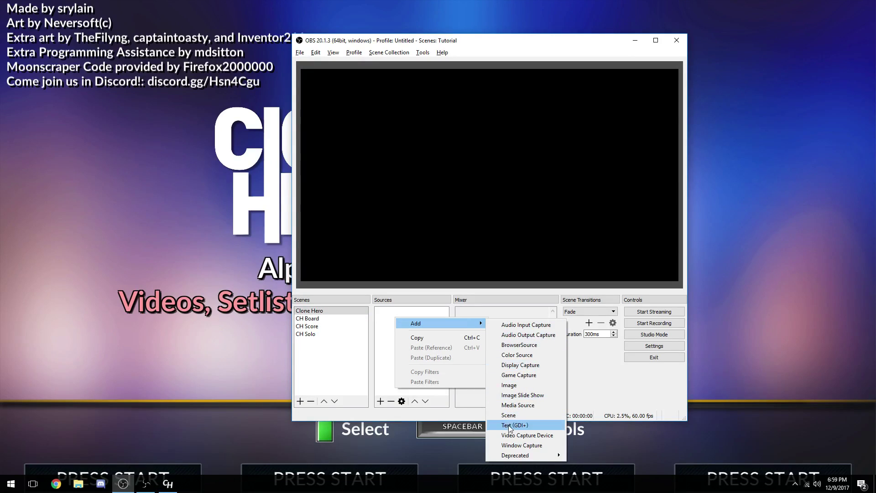
click(527, 435)
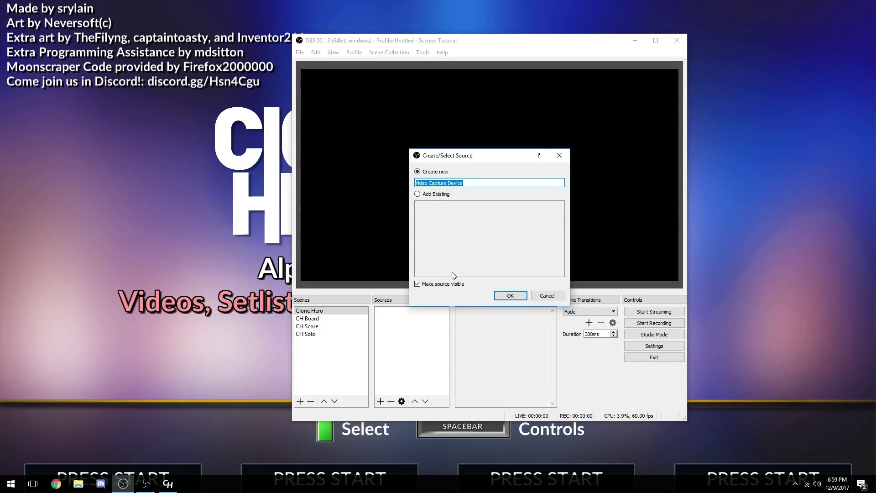
key(BackSpace)
text(Webcam)
key(Return)
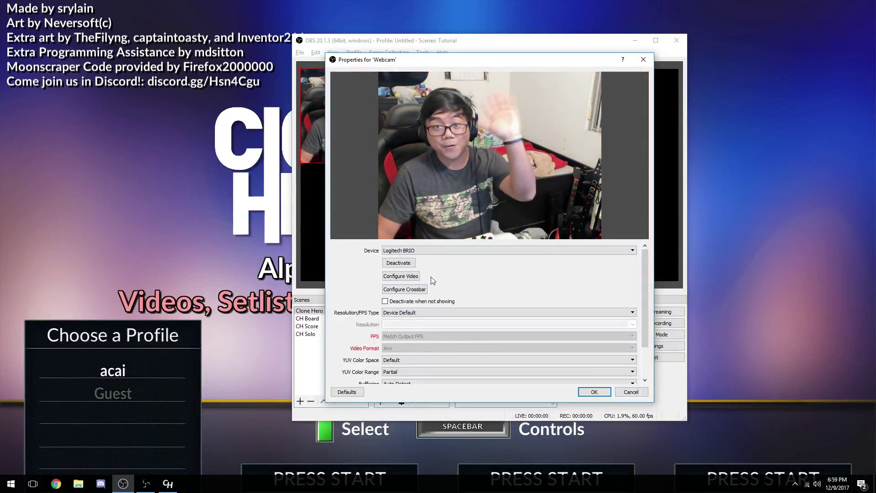
- Set the Webcam to a custom 1280x720 resolution at 60 FPS and apply
click(505, 313)
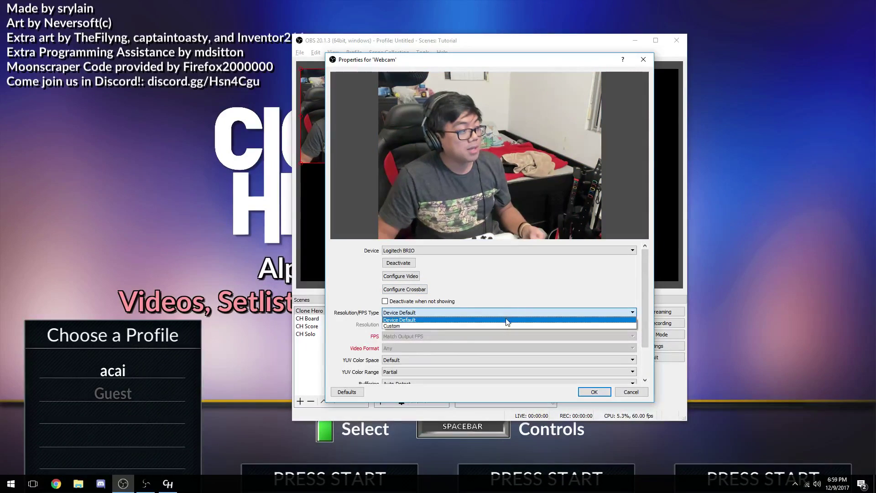
click(504, 325)
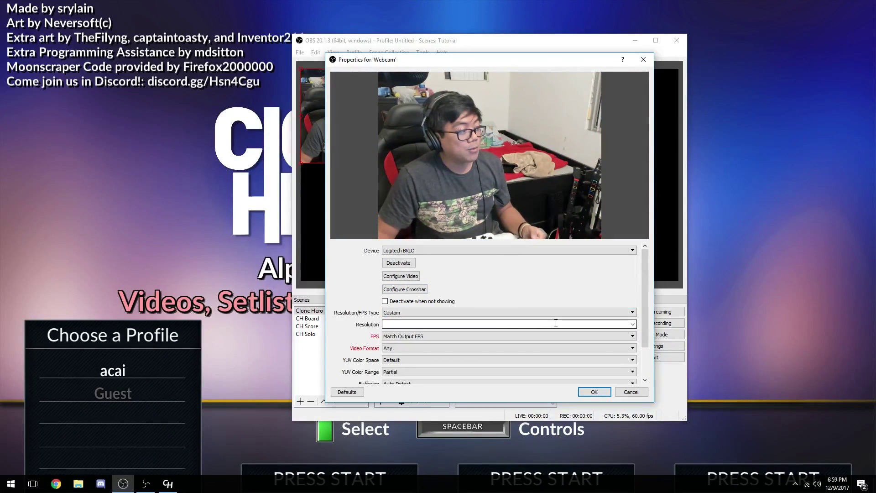
click(631, 325)
click(599, 344)
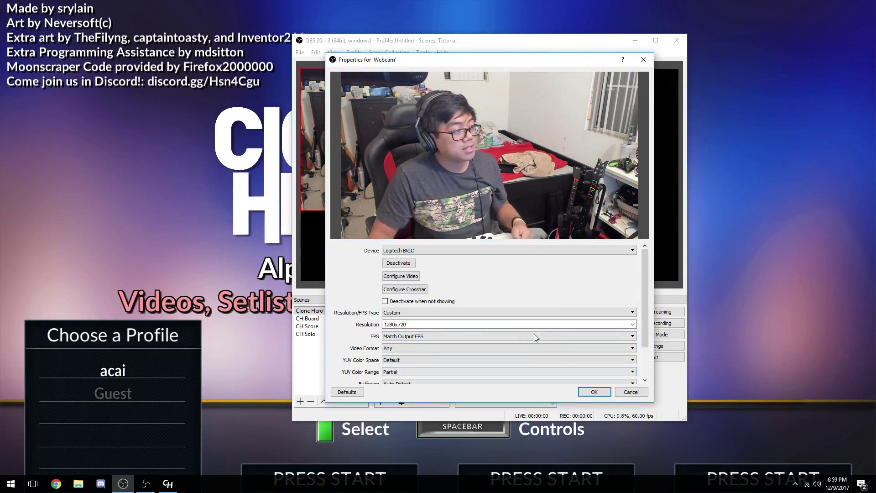
click(597, 337)
click(529, 354)
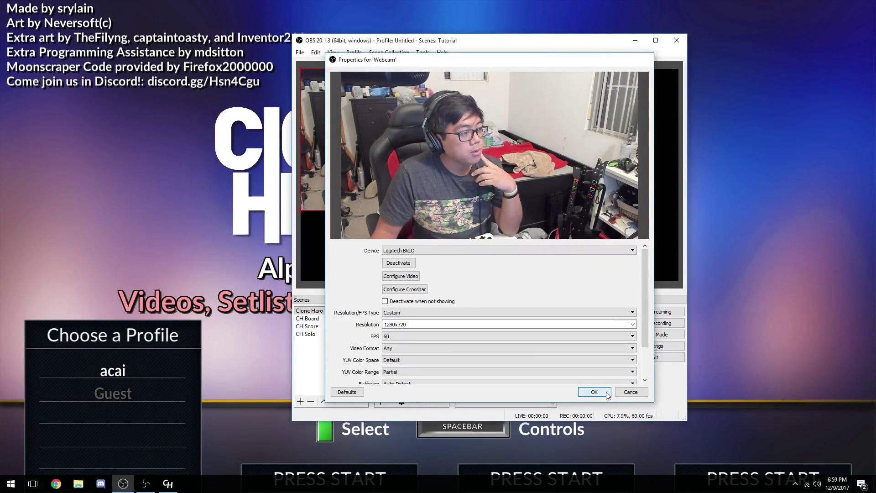
click(595, 392)
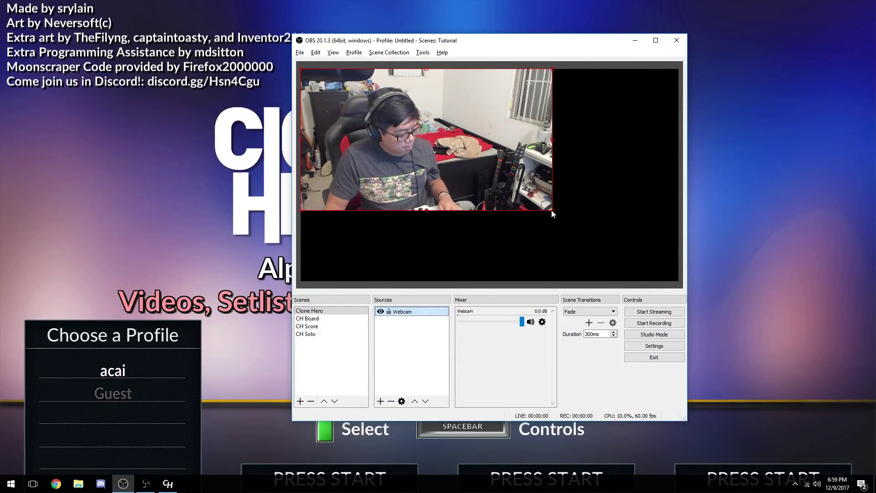
- Stretch the Webcam to fill the canvas, then add the CH Board scene and shift it right
key(ctrl+f)
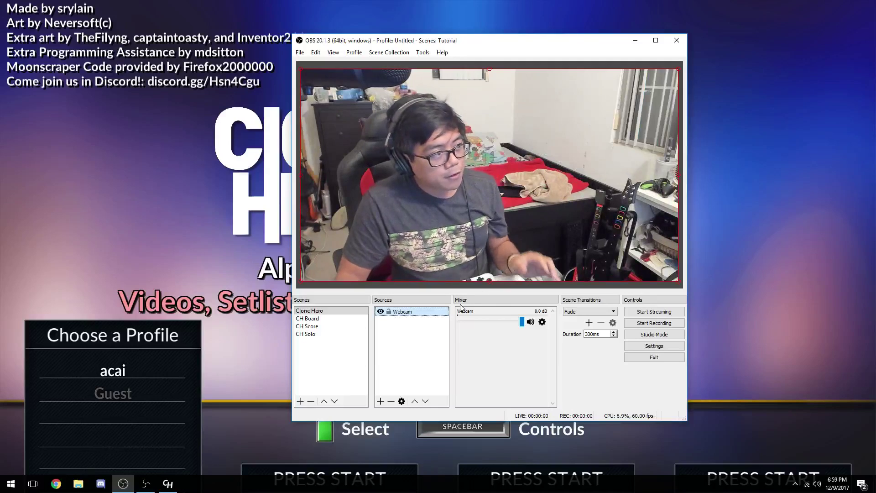
click(395, 351)
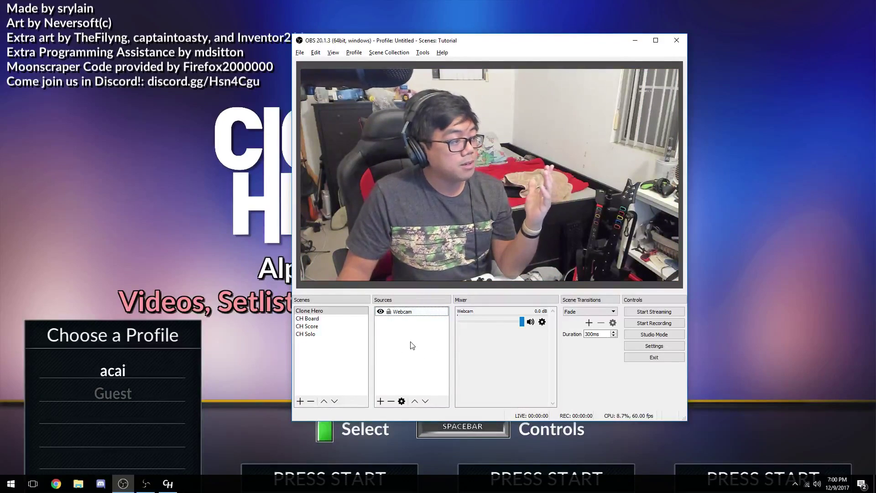
right_click(412, 345)
mouse_move(437, 349)
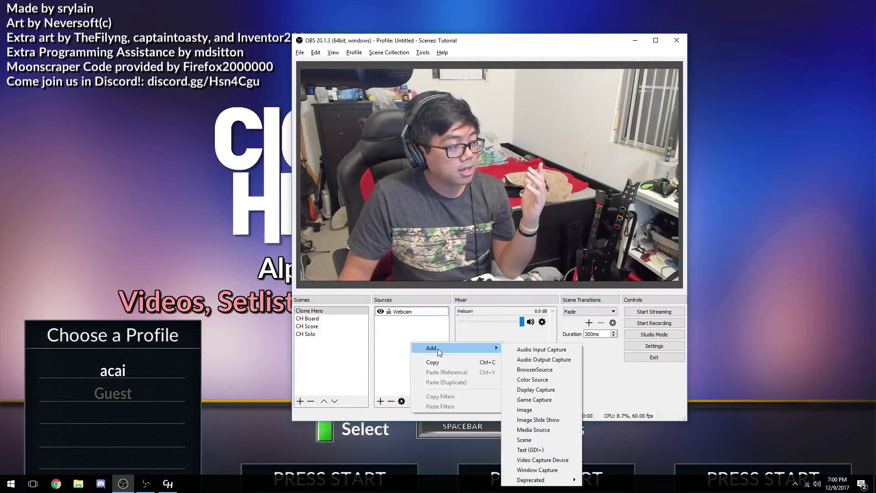
click(524, 439)
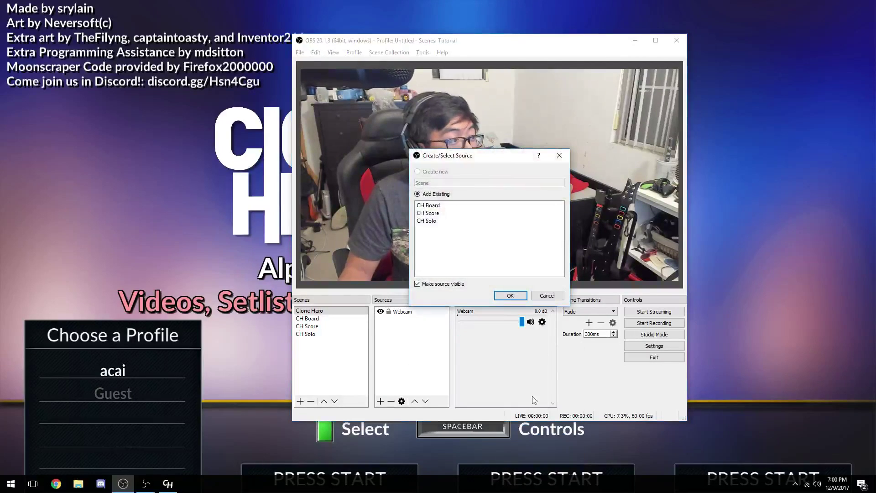
click(509, 295)
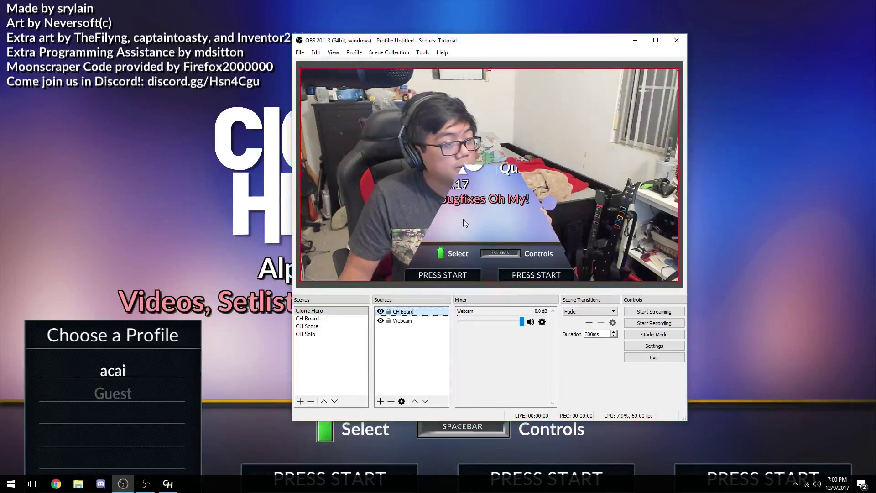
drag(461, 249, 568, 249)
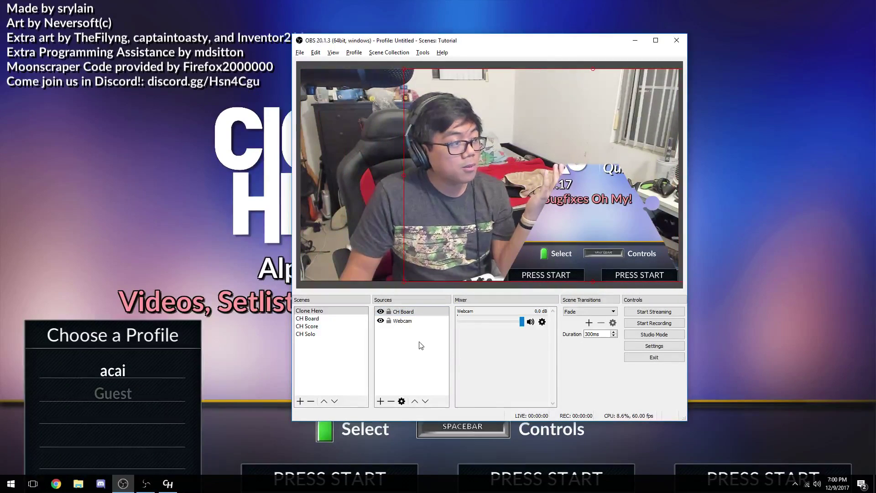
key(alt+Tab)
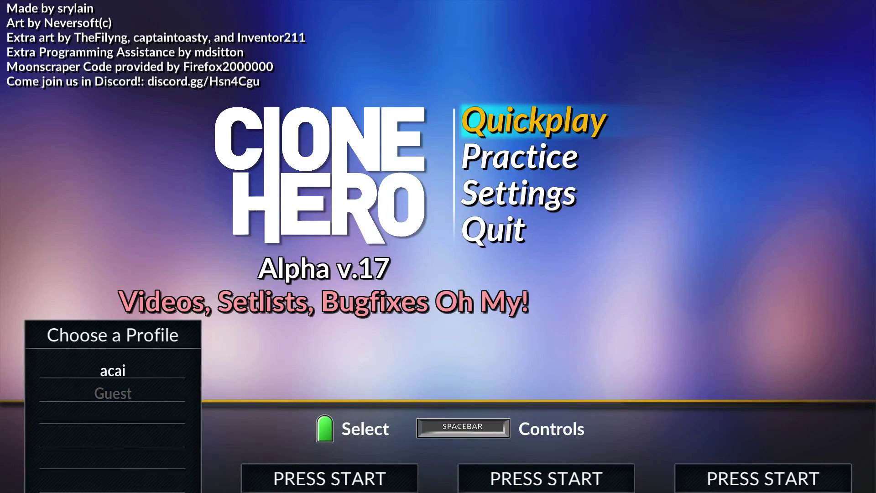
- Sign in player one's profile and move to the Settings entry in the main menu
key(Return)
key(Down)
key(Down)
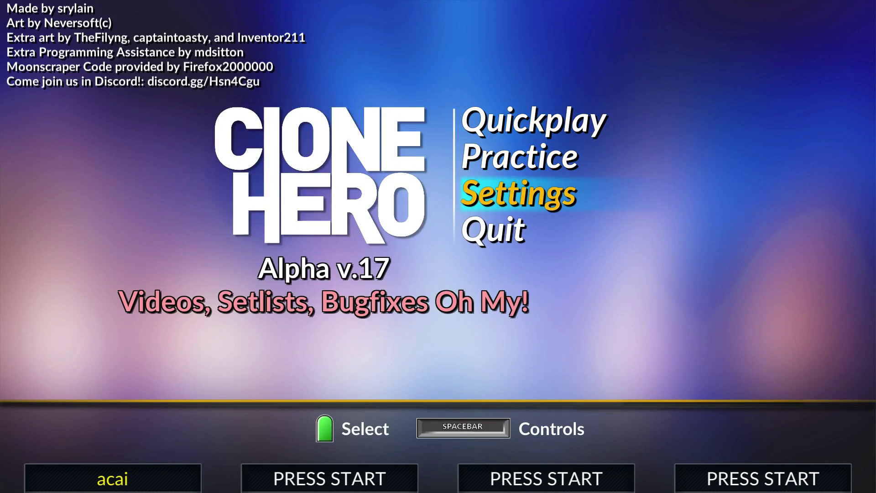
key(Up)
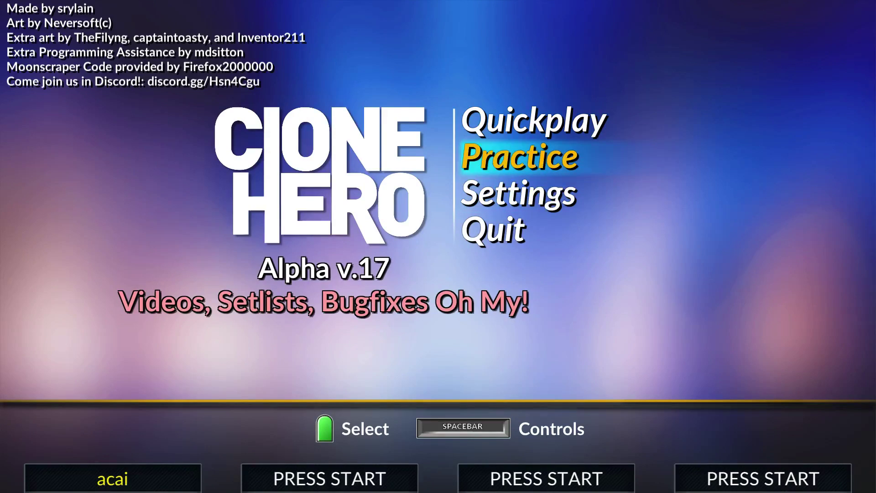
key(Up)
key(Down)
key(Down)
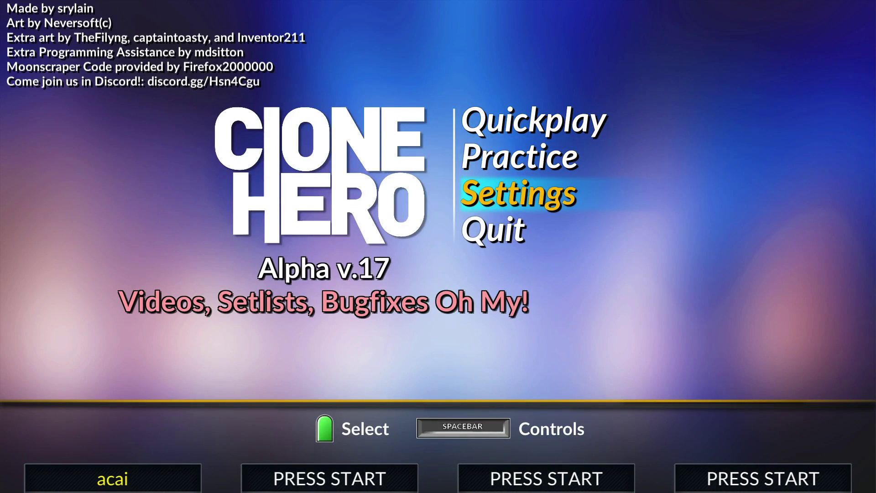
key(Up)
key(Down)
key(Up)
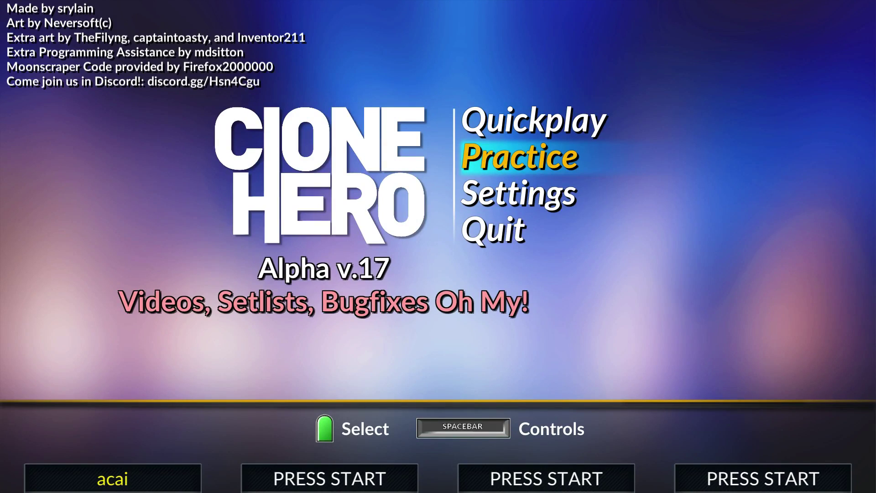
key(Down)
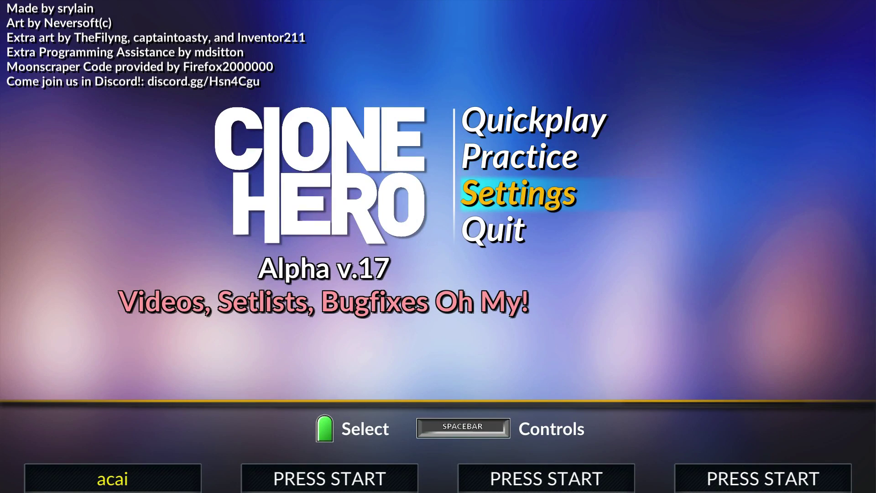
- Look through the Video Settings and Game Modifiers options, then return to the main menu
key(Return)
key(Down)
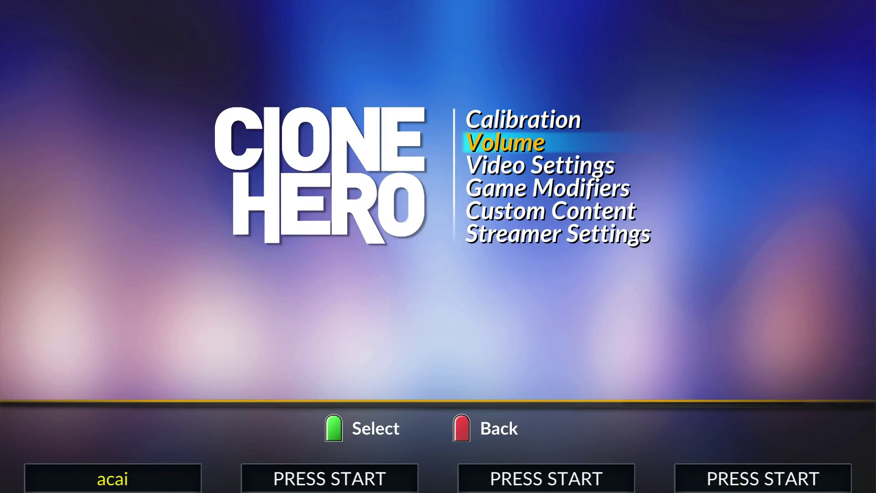
key(Down)
key(Down)
key(Down)
key(Up)
key(Down)
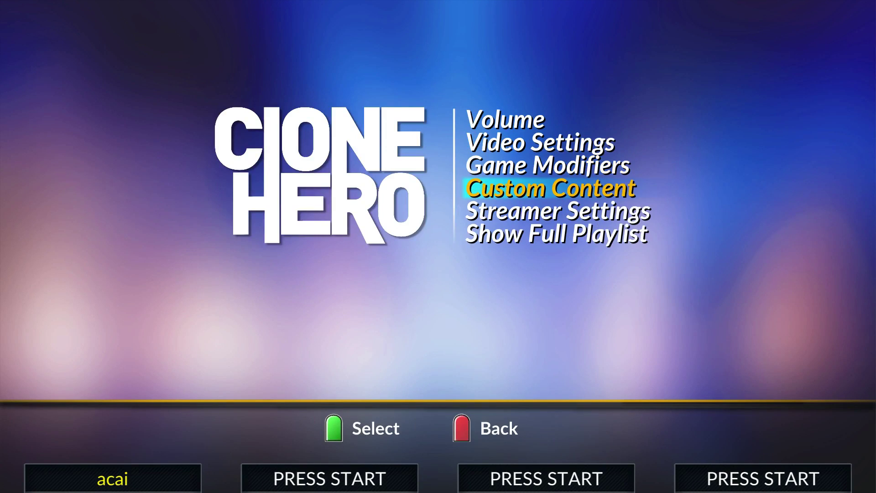
key(Up)
key(Down)
key(Down)
key(Up)
key(Up)
key(Up)
key(Return)
key(Down)
key(Down)
key(Down)
key(Down)
key(Down)
key(Down)
key(Down)
key(Down)
key(Escape)
key(Down)
key(Return)
key(Down)
key(Down)
key(Down)
key(Down)
key(Down)
key(Down)
key(Down)
key(Down)
key(Down)
key(Down)
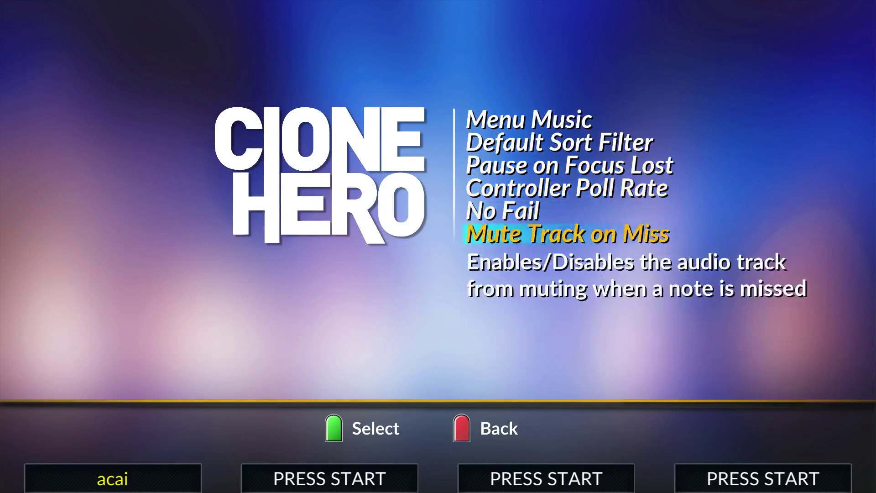
key(Up)
key(Up)
key(Up)
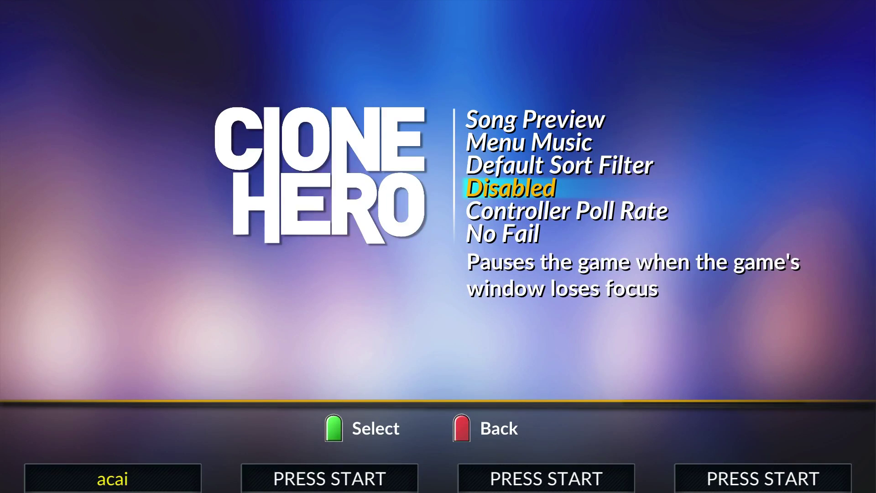
key(Escape)
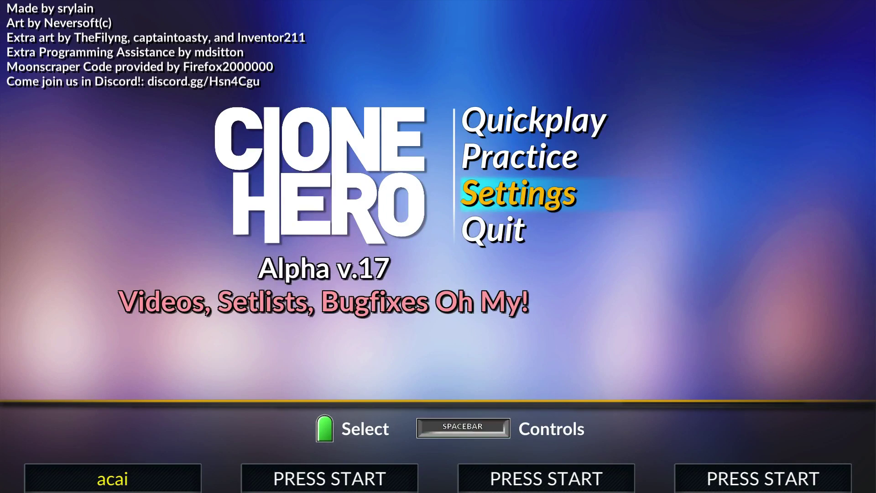
- Turn the Bot option on in the player profile
key(Return)
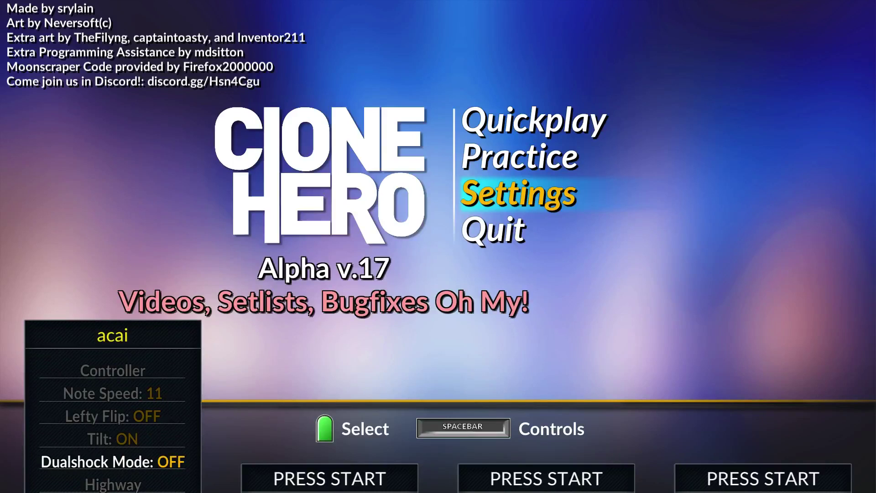
key(Down)
key(Down)
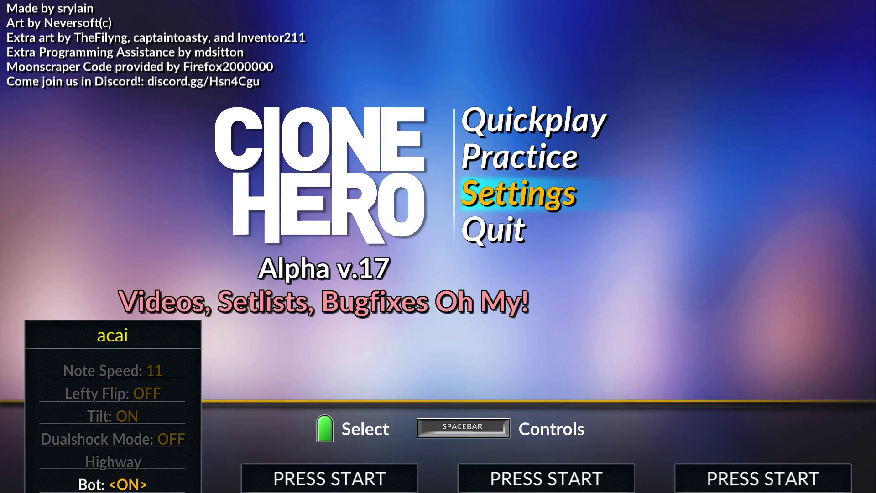
key(Escape)
- Open the Quickplay song list and browse through the songs
key(Up)
key(Up)
key(Return)
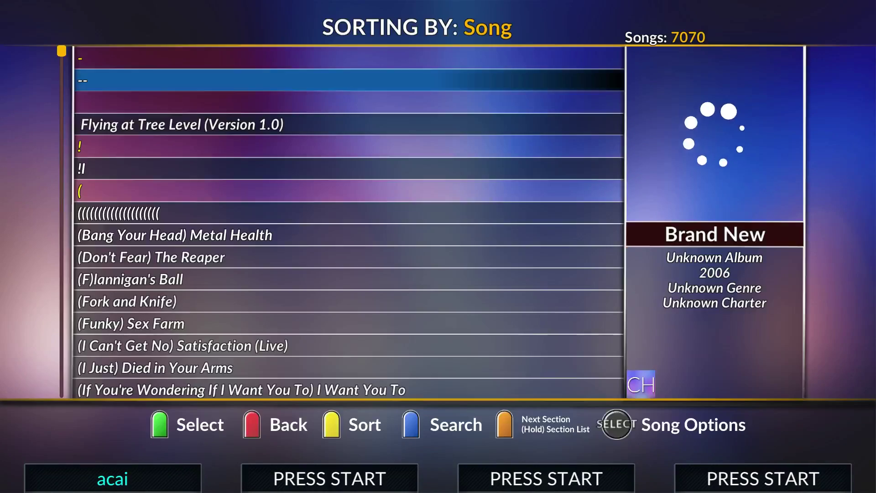
key(Down)
key(Down)
key(Down)
key(Down)
key(Down)
key(Down)
key(Down)
key(Down)
key(Down)
key(Down)
key(Down)
key(Down)
key(Down)
key(Down)
key(Down)
key(Down)
key(Down)
key(Down)
key(Down)
key(Down)
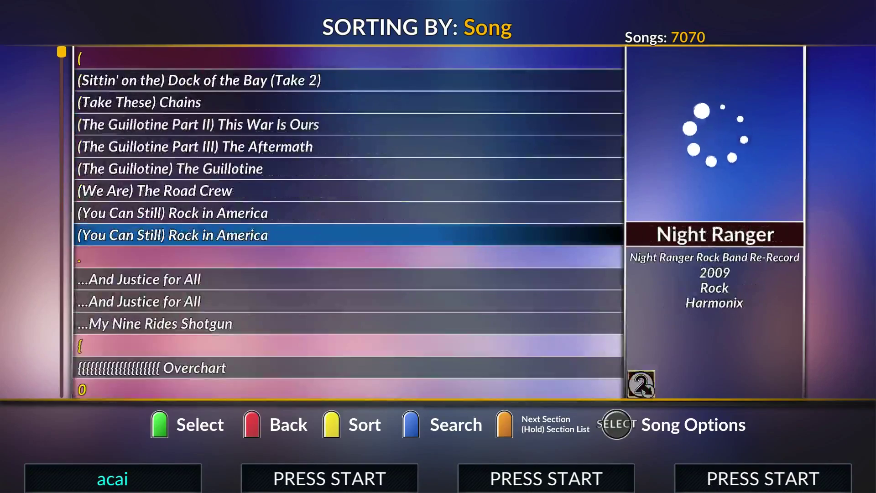
key(Up)
key(Up)
key(Up)
key(Up)
key(Up)
key(Up)
key(Up)
key(Up)
key(Up)
key(Up)
key(Up)
key(Up)
key(Up)
key(Up)
key(Up)
key(Up)
key(Down)
key(Down)
key(Down)
key(Down)
key(Down)
key(Down)
key(Down)
key(Down)
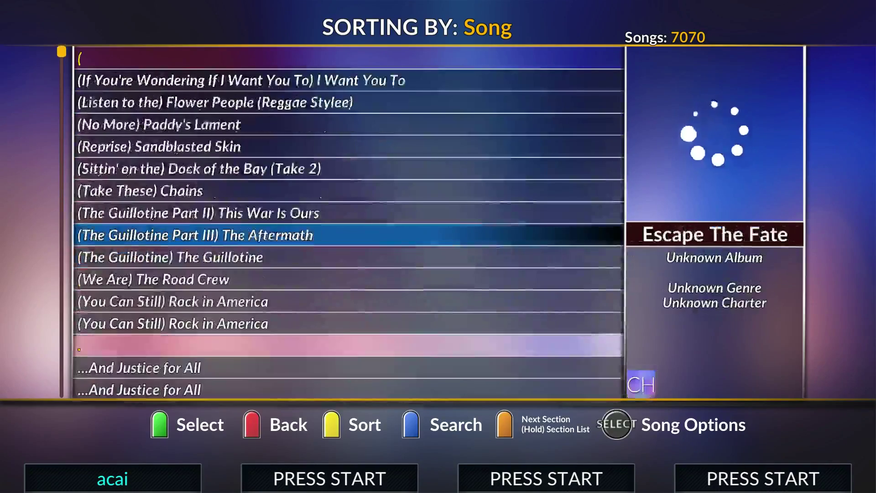
key(Down)
key(Down)
key(Down)
key(Down)
key(Down)
key(Down)
key(Down)
key(Down)
key(Down)
key(Down)
key(Down)
key(Down)
key(Down)
key(Down)
key(Down)
key(Down)
key(Down)
key(Down)
key(Down)
key(Down)
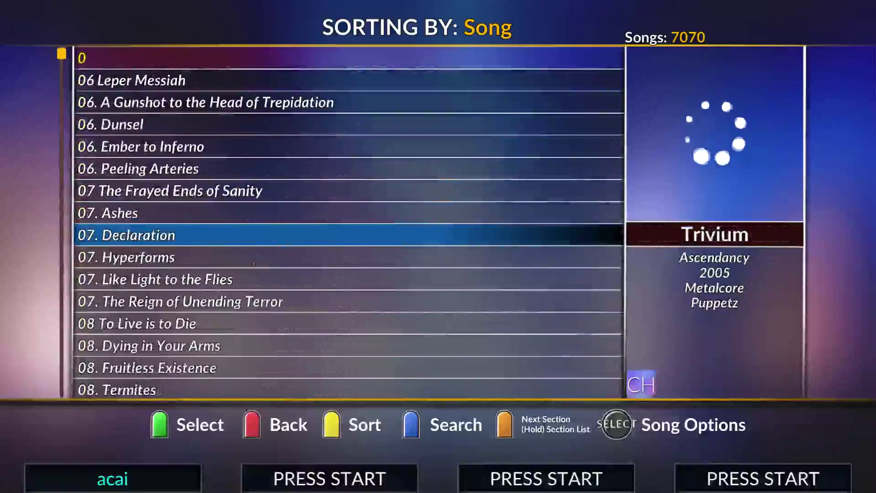
key(Down)
key(Down)
key(Down)
key(Down)
key(Down)
key(Down)
key(Down)
key(Down)
key(Down)
key(Down)
key(Down)
key(Down)
key(Down)
key(Down)
key(Down)
key(Down)
key(Down)
key(Down)
key(Down)
key(Down)
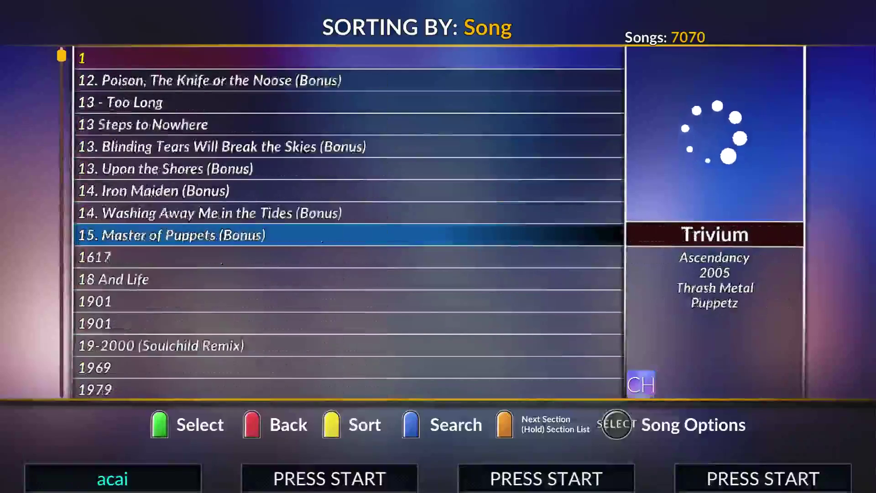
key(Down)
key(Down)
key(Down)
key(Down)
key(Down)
key(Down)
key(Down)
key(Down)
key(Down)
key(Down)
key(Down)
key(Down)
key(Down)
key(Down)
key(Down)
key(Down)
key(Down)
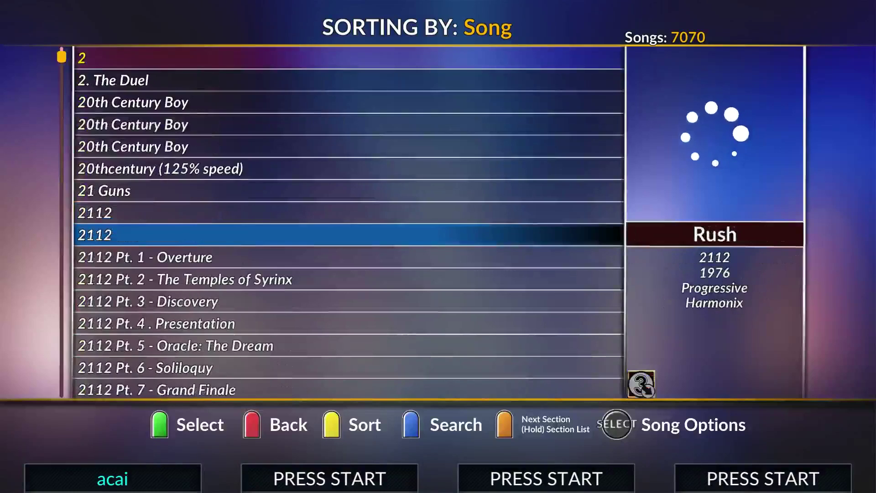
- Search for 'victory', start Victory Solo X, and pause it
key(ctrl+f)
text(victory)
key(Return)
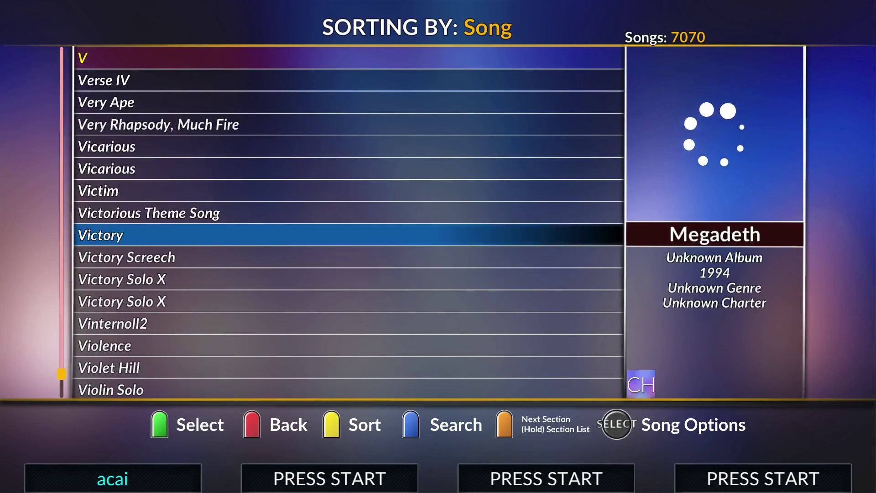
key(Down)
key(Down)
key(Return)
key(Return)
key(Return)
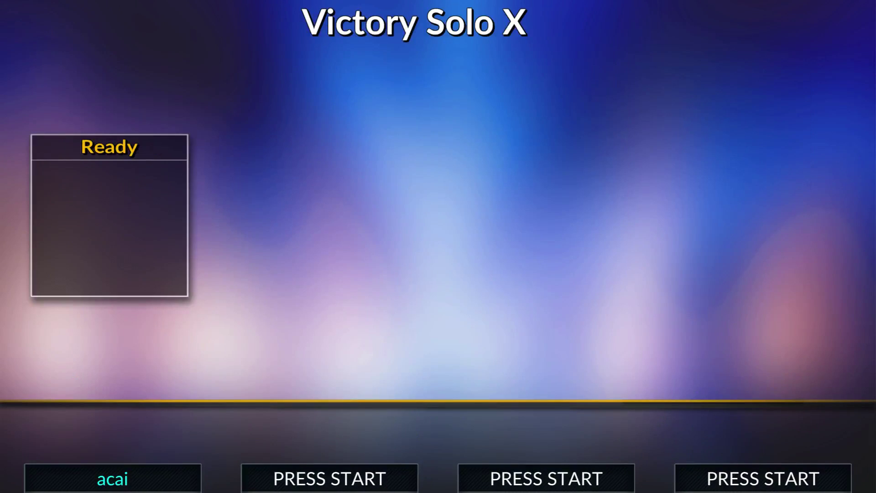
key(Return)
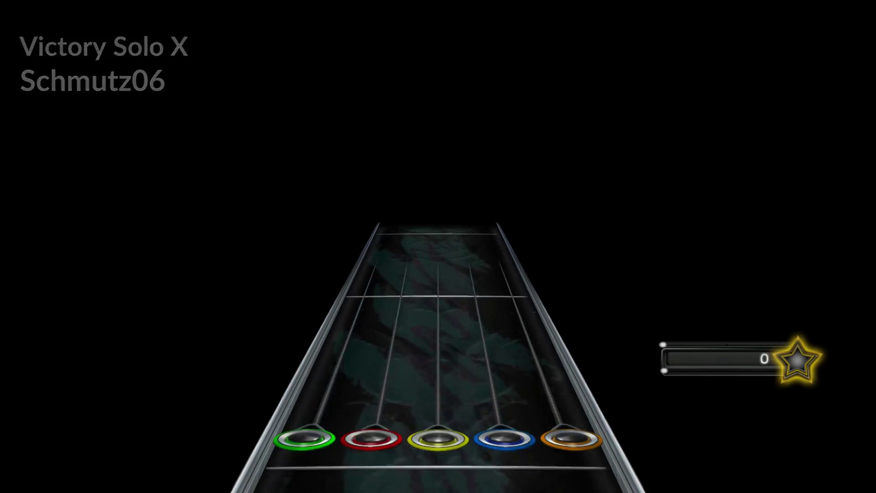
key(Escape)
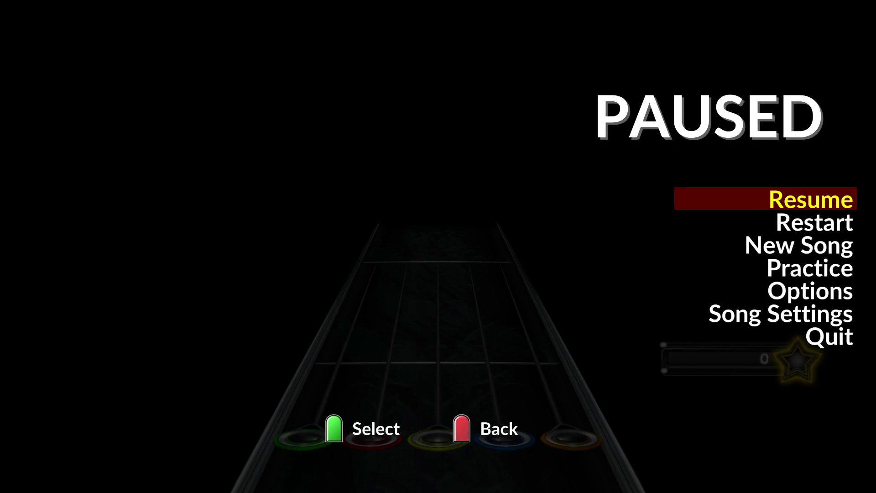
key(super+d)
- Open the Windows Volume Mixer and scroll to Clone Hero's audio level
right_click(818, 485)
click(816, 419)
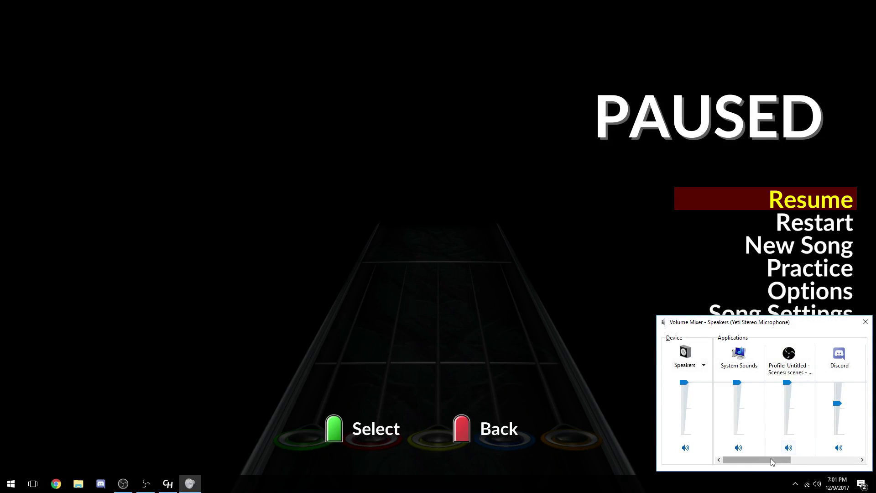
drag(771, 459, 839, 460)
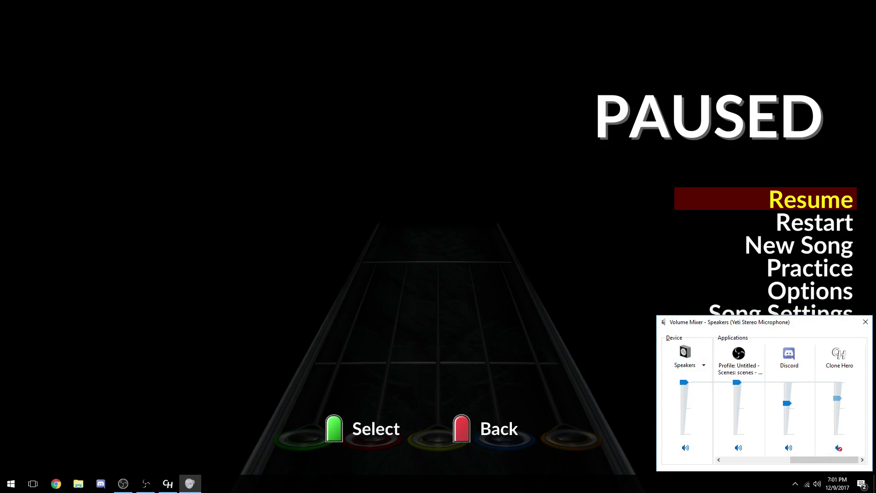
- Resume the paused song, then move the OBS window to the upper left
key(alt+Tab)
key(Return)
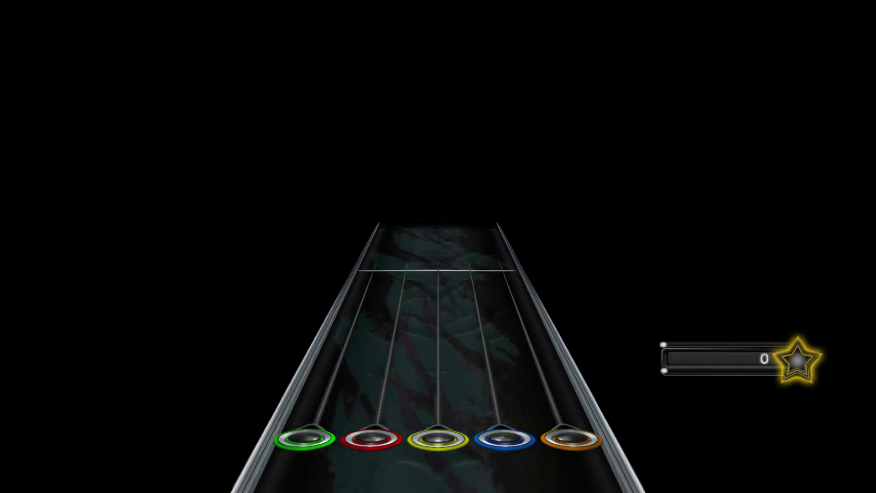
key(alt+Tab)
key(alt+Tab)
key(alt+Tab)
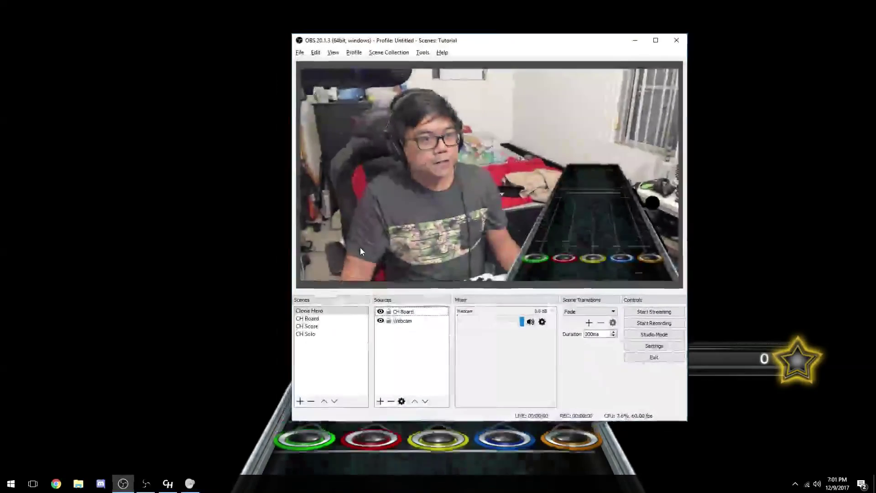
drag(497, 44, 350, 38)
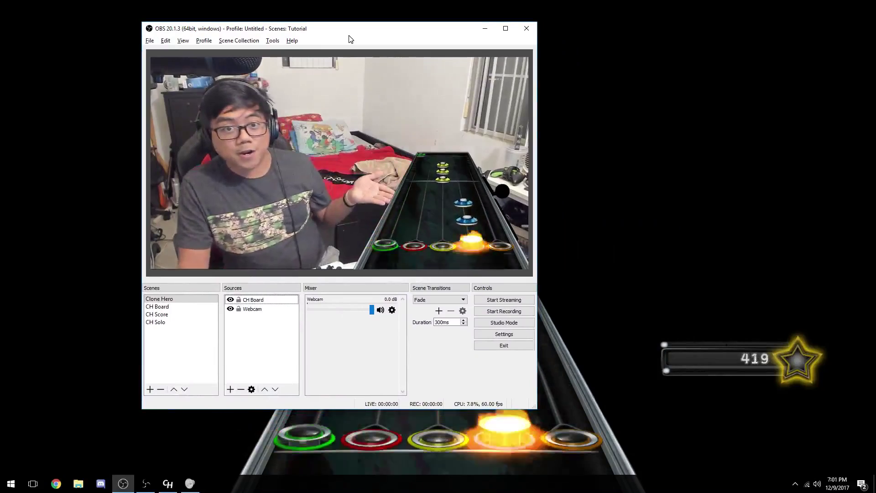
- Add the existing CH Score scene as a source in the Clone Hero scene
right_click(267, 327)
mouse_move(282, 333)
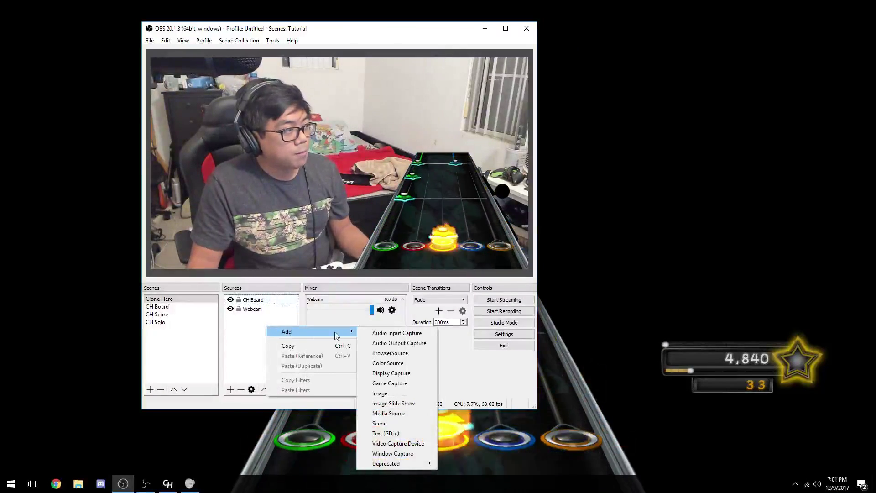
click(378, 424)
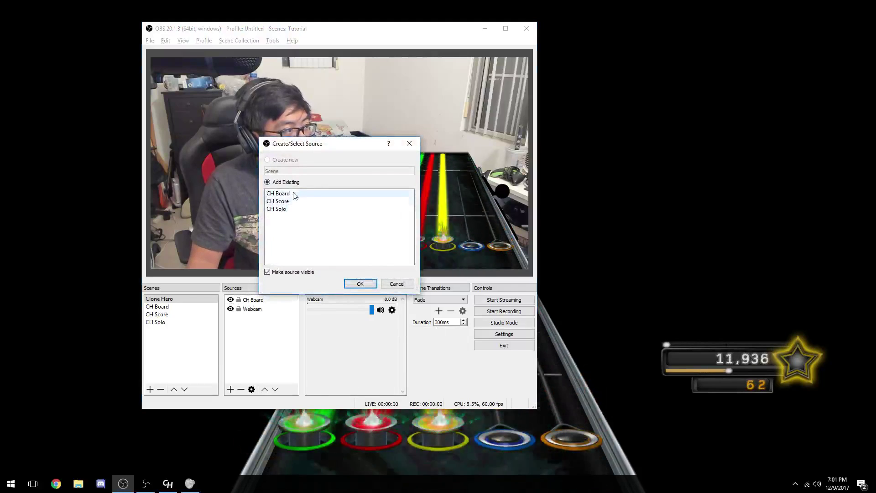
click(299, 202)
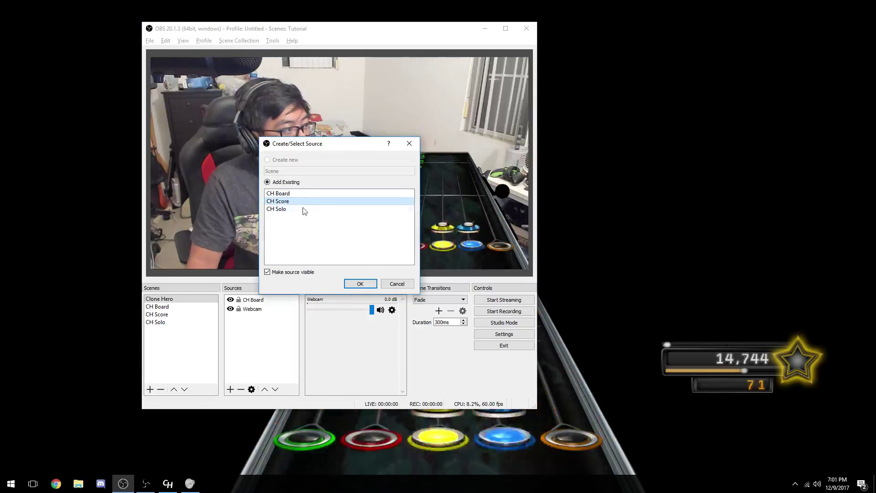
click(361, 284)
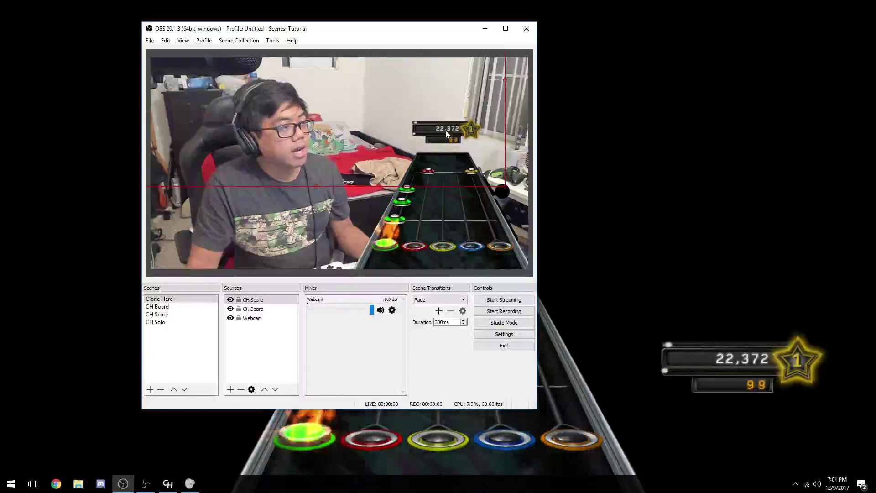
- Move the score overlay up-left and enlarge it above the note highway
drag(423, 144, 305, 99)
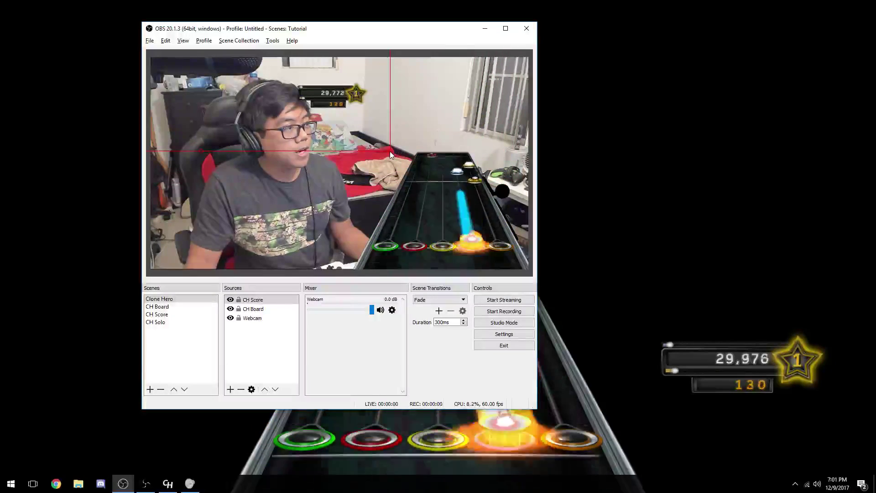
drag(390, 151, 527, 195)
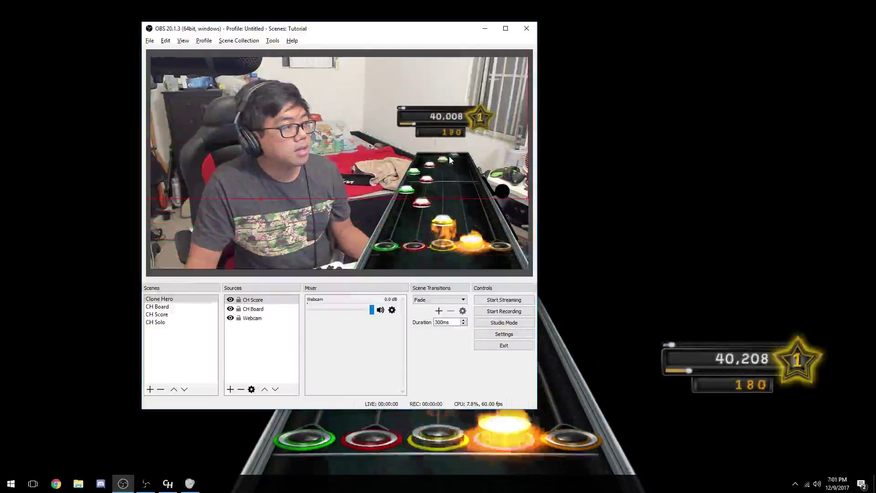
right_click(260, 350)
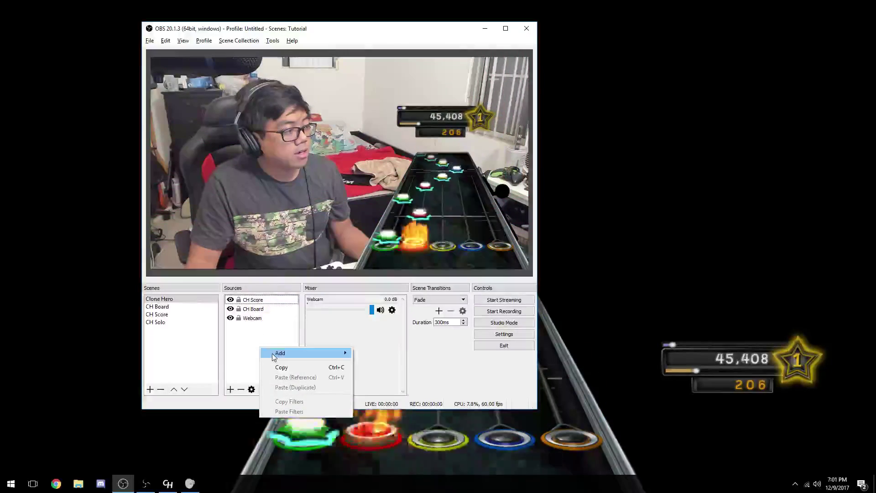
- Add the existing CH Solo scene as a source in the Clone Hero scene
mouse_move(273, 352)
click(371, 446)
click(291, 210)
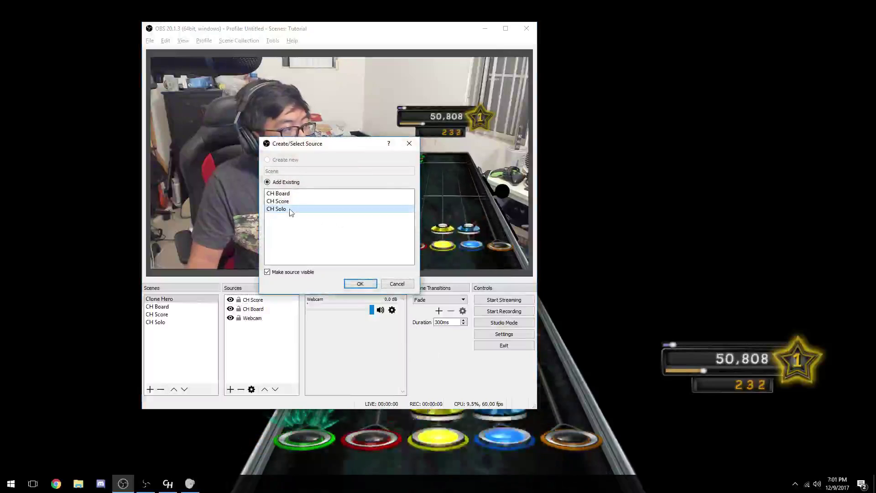
click(358, 284)
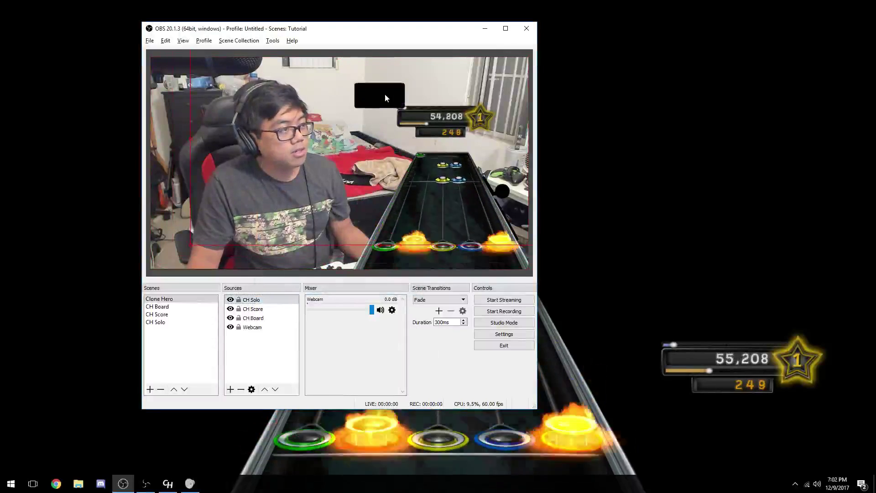
- Resize CH Solo into a small box beside the top of the note highway
drag(352, 169, 333, 132)
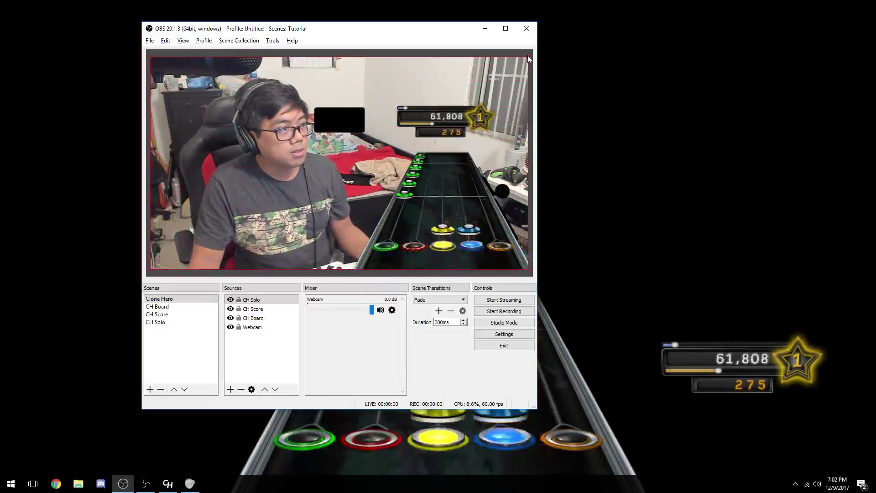
drag(527, 56, 485, 178)
click(281, 355)
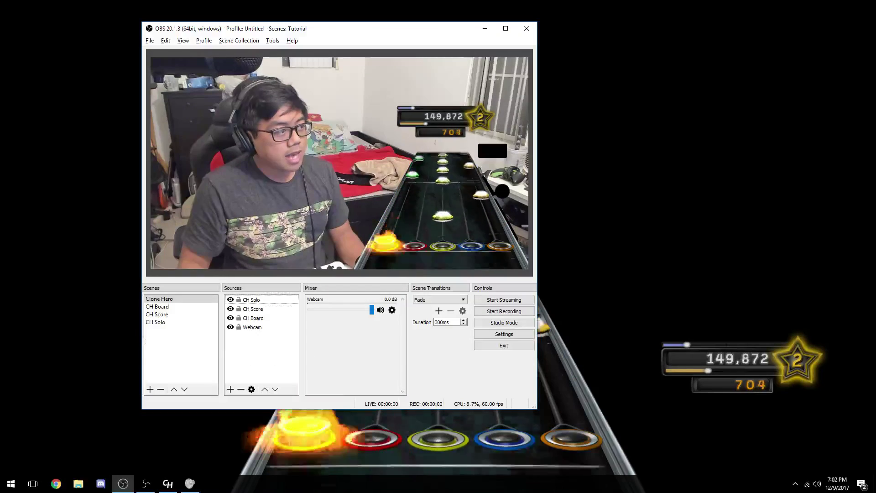
key(alt+Tab)
- Pause the song in Clone Hero, quit via New Song to the song list, and return to OBS
key(Escape)
key(Down)
key(Down)
key(Return)
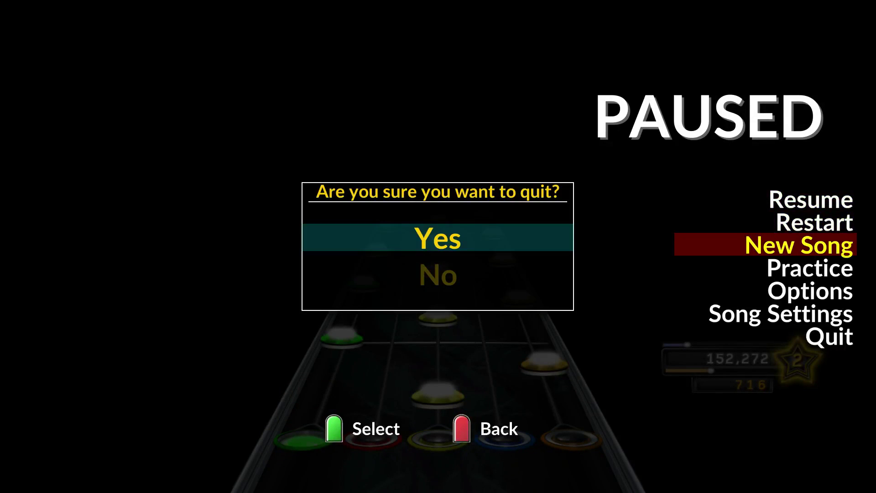
key(Escape)
key(Return)
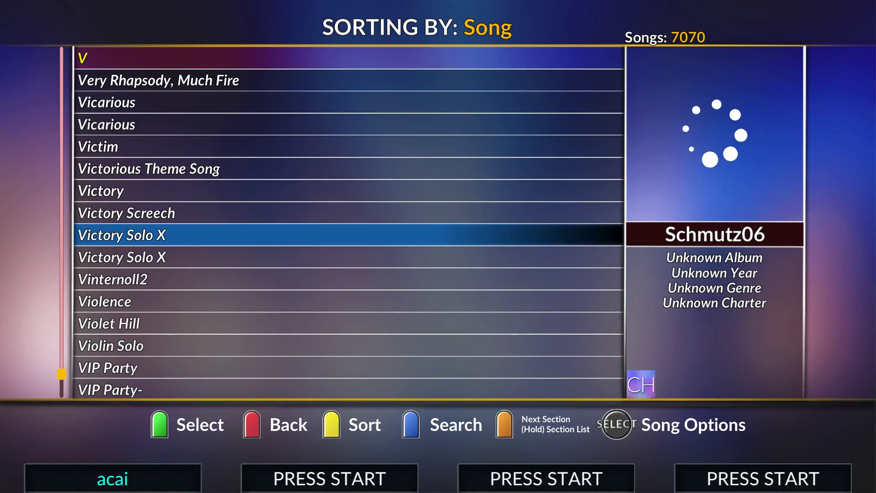
key(alt+Tab)
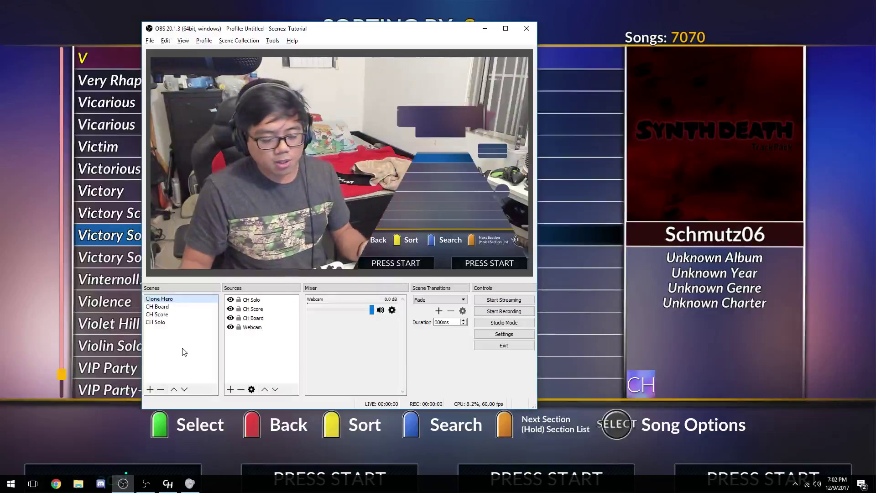
click(199, 354)
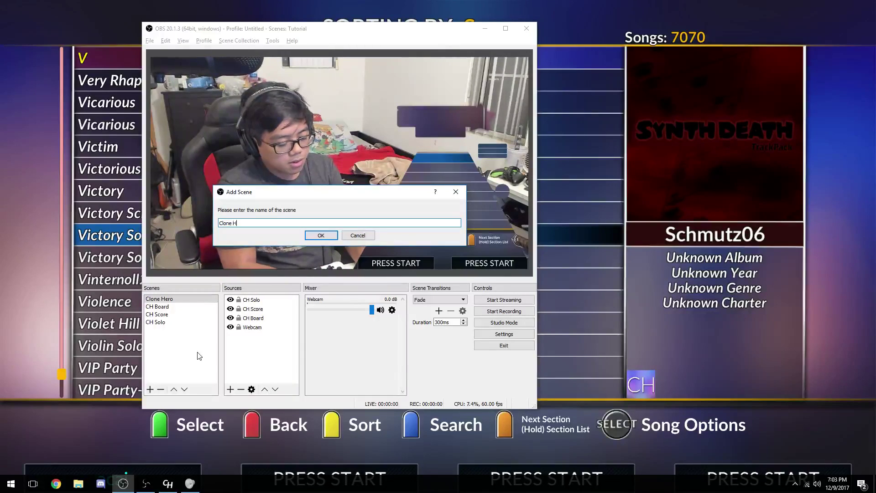
- Name the new scene 'Clone Hero Menu Nav' and move it above Clone Hero in the Scenes list
text(u Na)
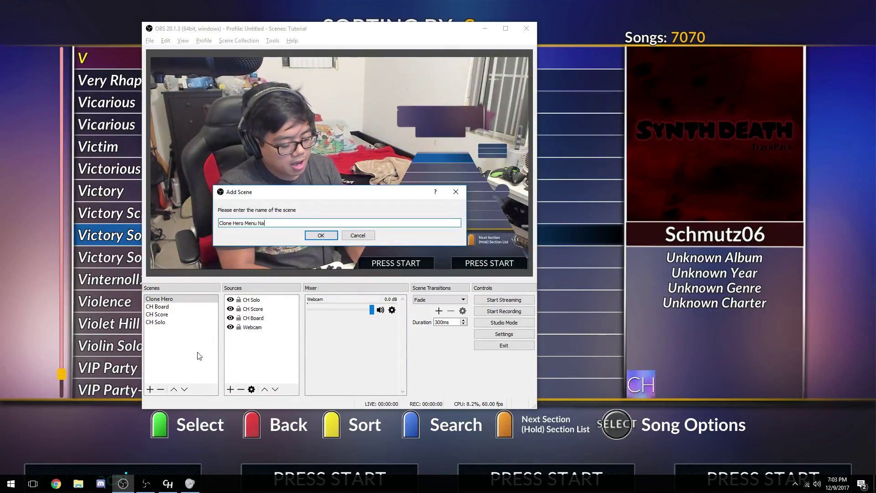
text(v)
key(Return)
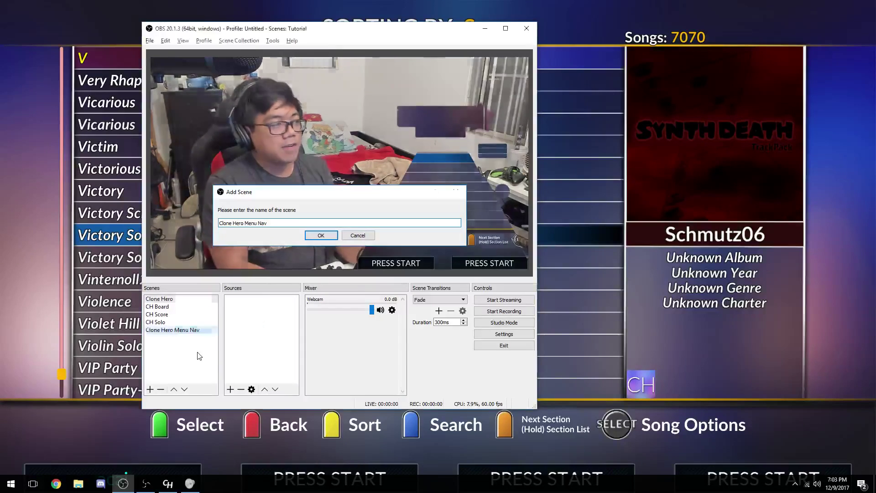
drag(183, 335, 184, 299)
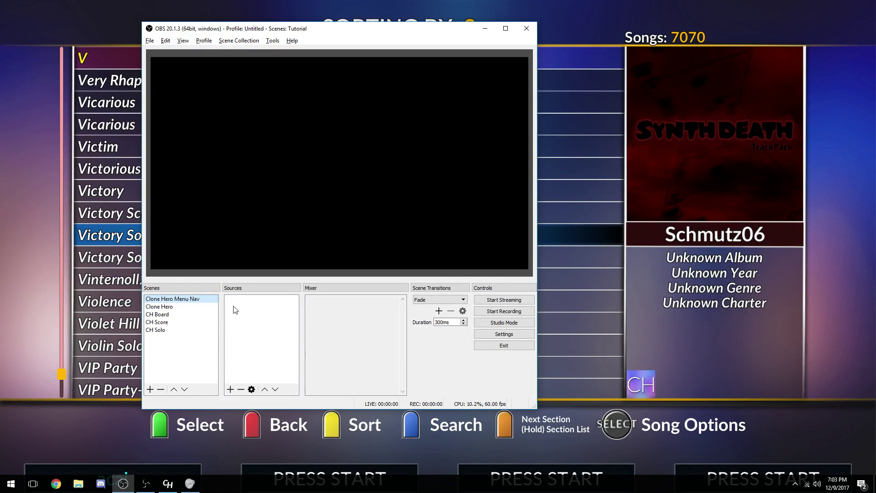
click(181, 308)
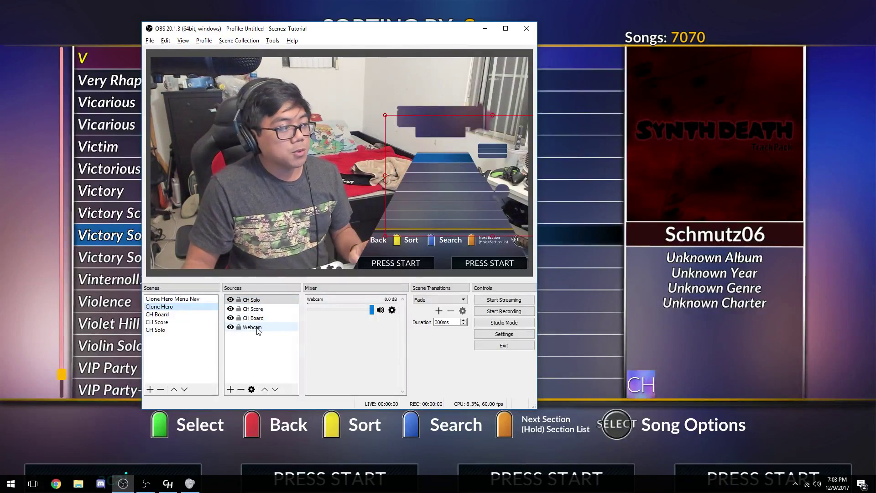
mouse_move(255, 318)
mouse_down()
mouse_move(259, 333)
mouse_move(261, 318)
mouse_up()
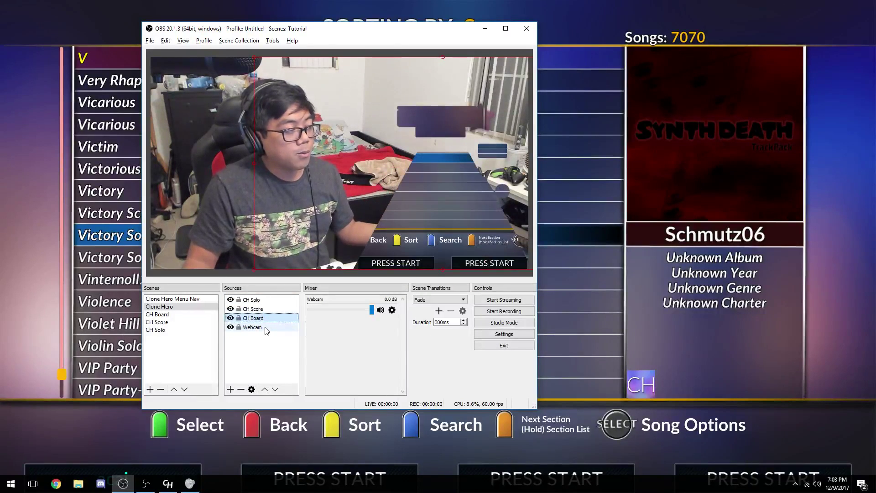
click(258, 327)
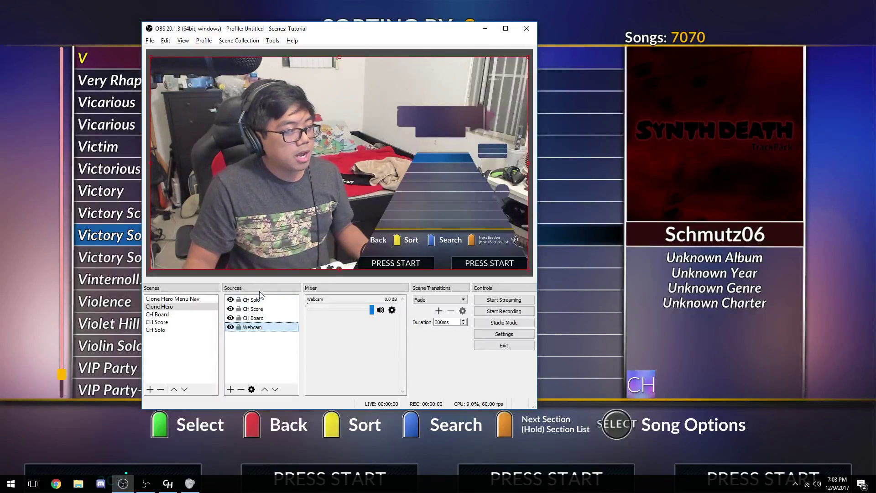
click(182, 306)
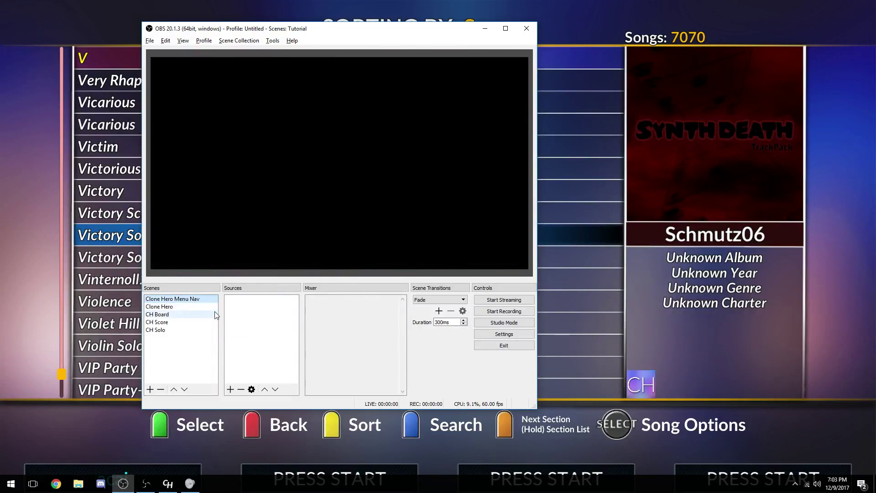
- Add the existing Webcam video capture device to the Clone Hero Menu Nav scene
right_click(260, 320)
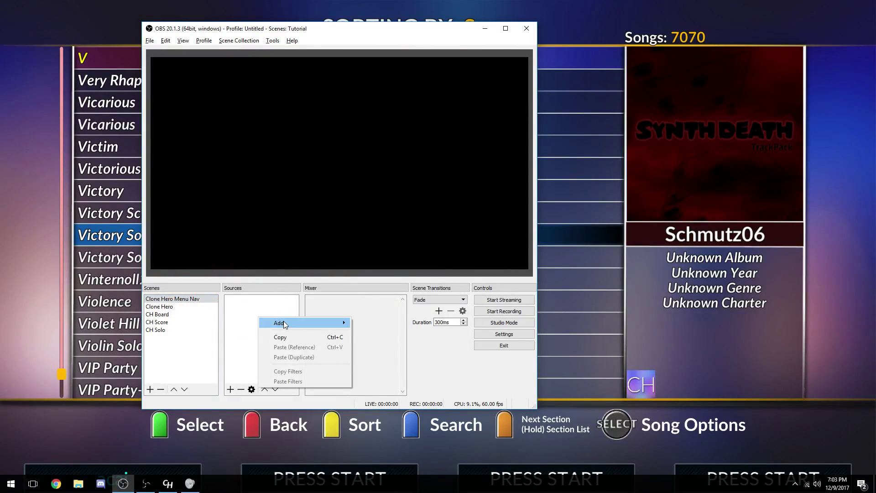
mouse_move(284, 323)
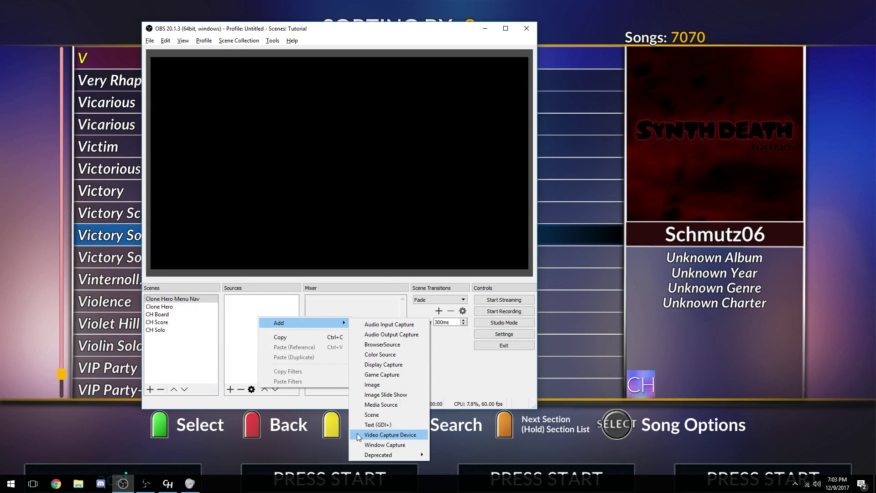
click(385, 435)
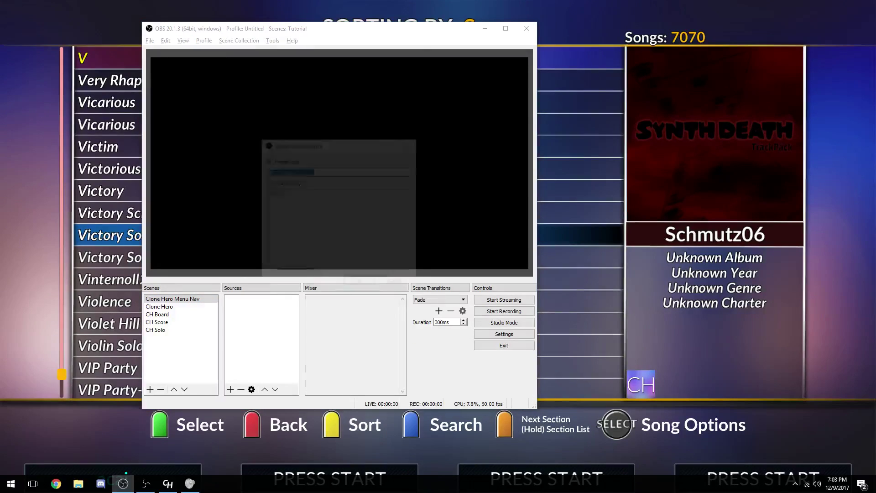
click(277, 182)
click(292, 194)
click(360, 283)
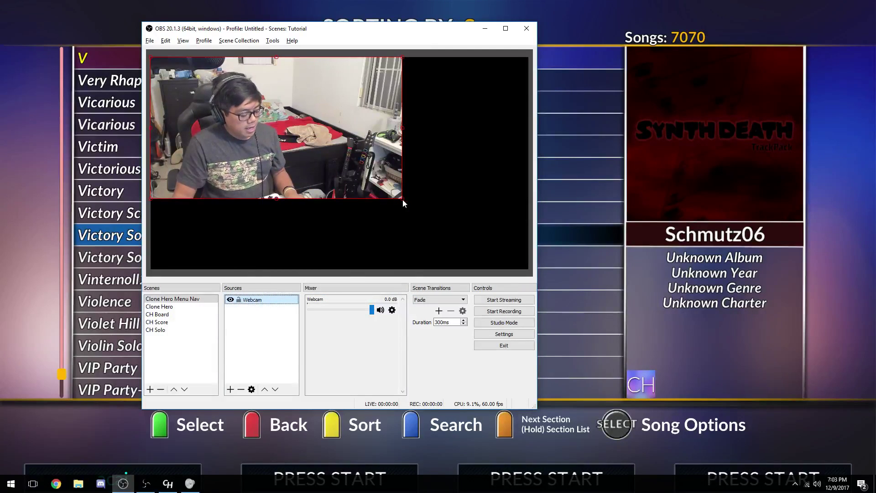
- Crop the webcam's right side and shrink it into the canvas's bottom-right corner
mouse_move(402, 199)
mouse_down()
mouse_move(332, 143)
mouse_move(397, 194)
mouse_up()
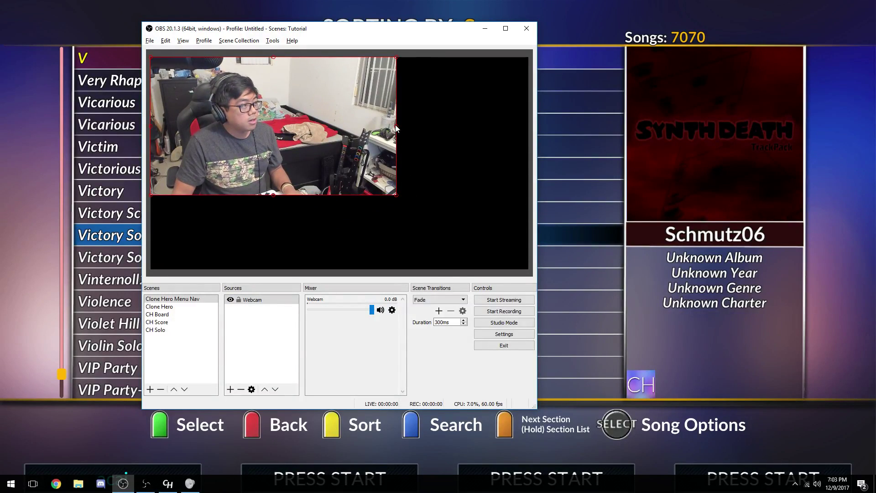
drag(396, 128, 314, 133)
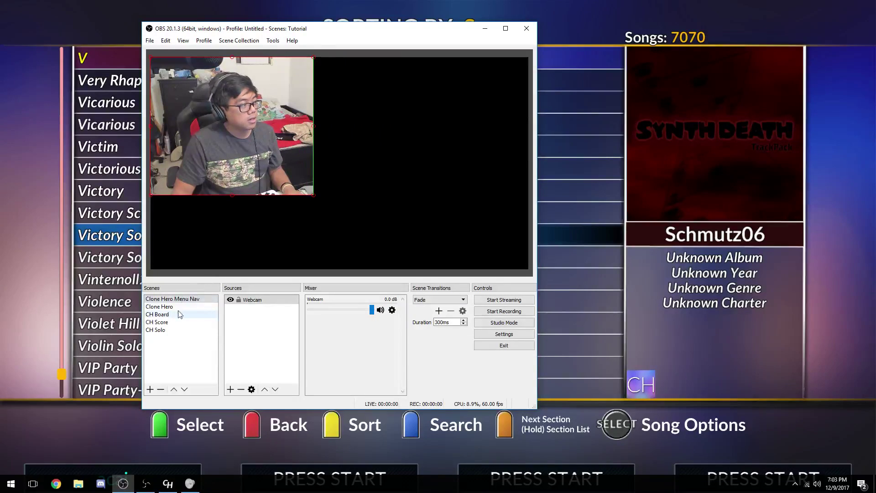
drag(256, 161, 472, 241)
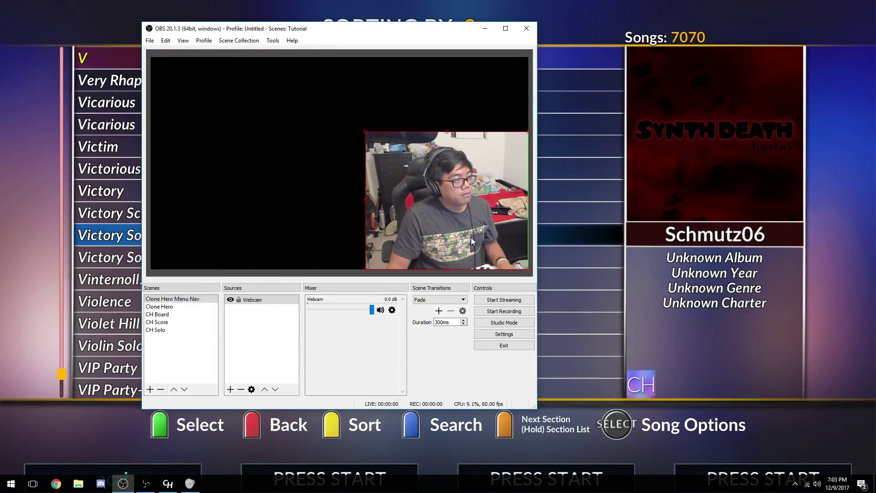
drag(365, 133, 423, 196)
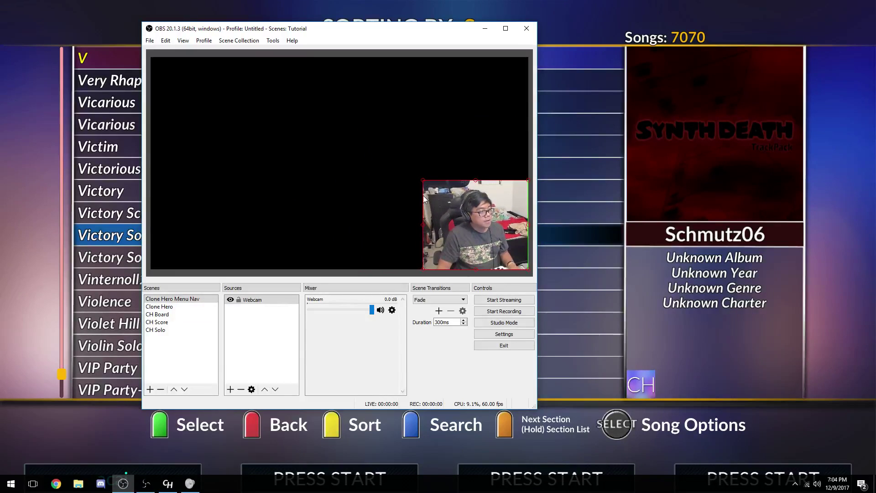
- Add the existing Clone Hero Game window capture to the Menu Nav scene
right_click(259, 328)
mouse_move(311, 332)
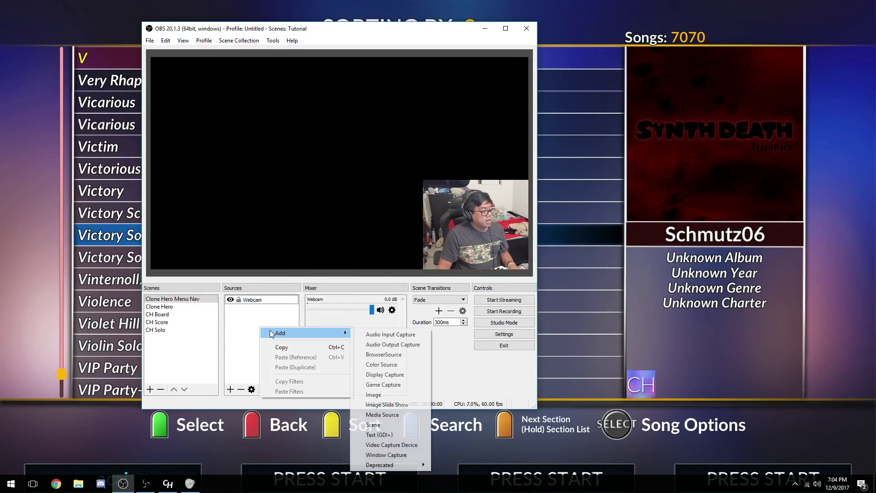
click(386, 455)
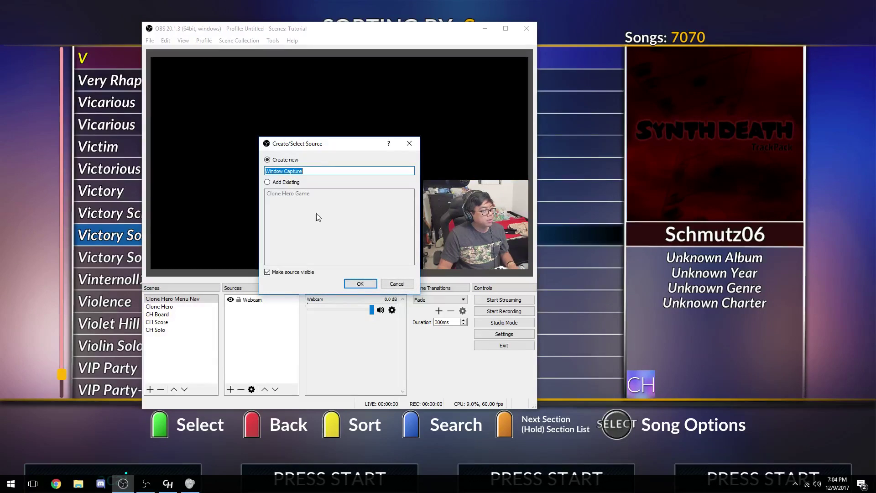
click(290, 184)
click(292, 193)
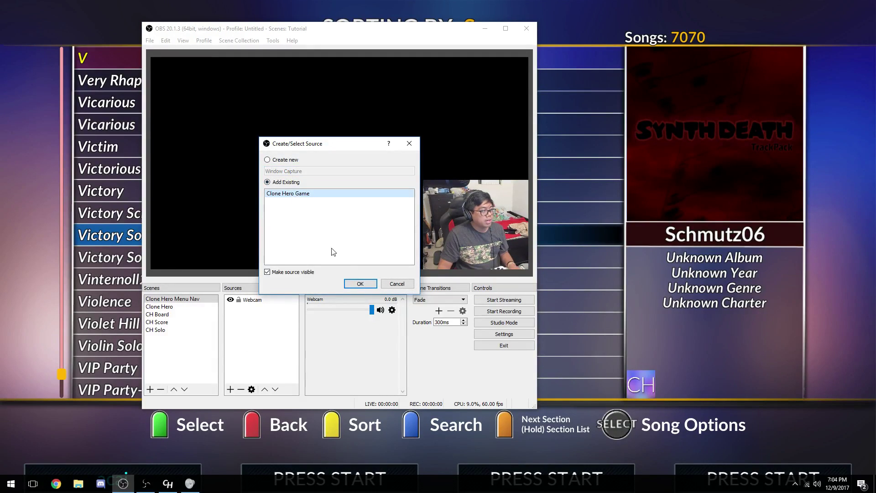
click(360, 284)
- Move the Webcam above the game capture in the Sources list
mouse_move(257, 314)
mouse_down()
mouse_move(270, 315)
mouse_move(270, 303)
mouse_up()
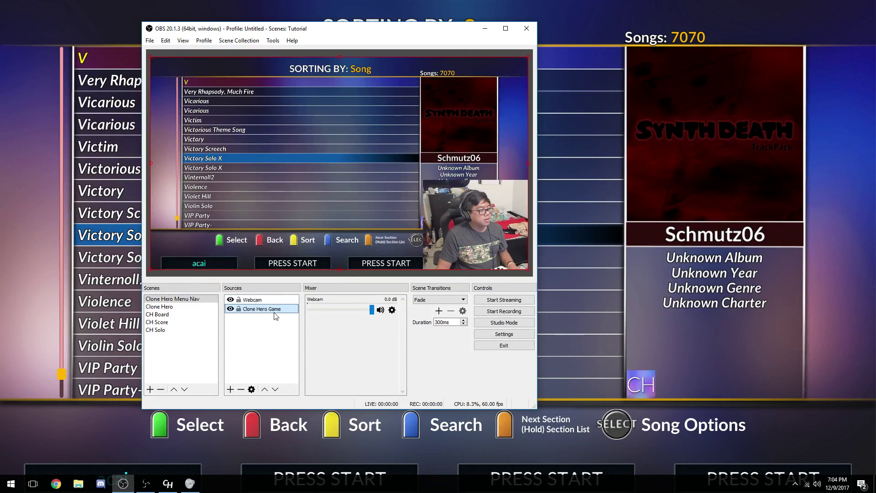
click(269, 349)
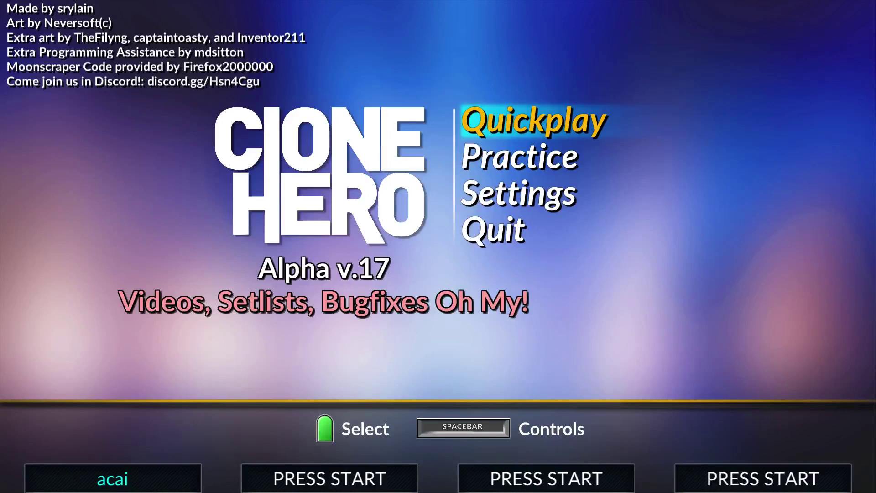
key(alt+Tab)
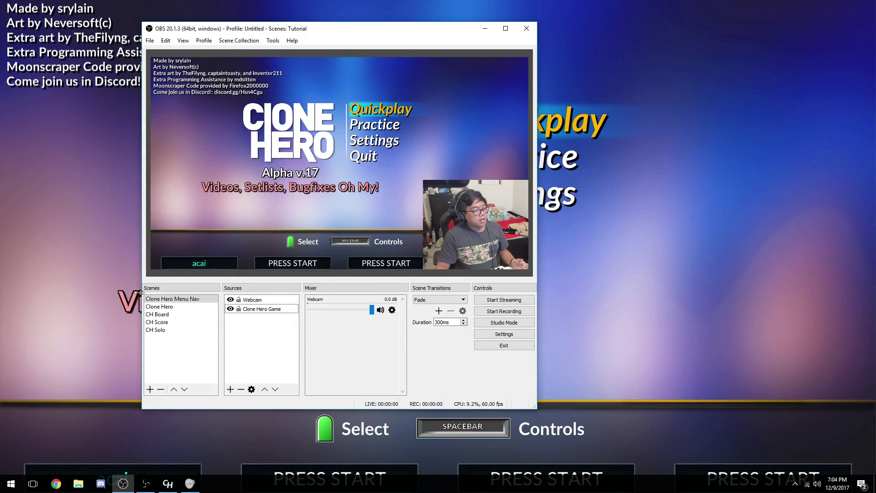
- In Settings > Hotkeys, assign Num + to switch to the Clone Hero Menu Nav scene
click(488, 338)
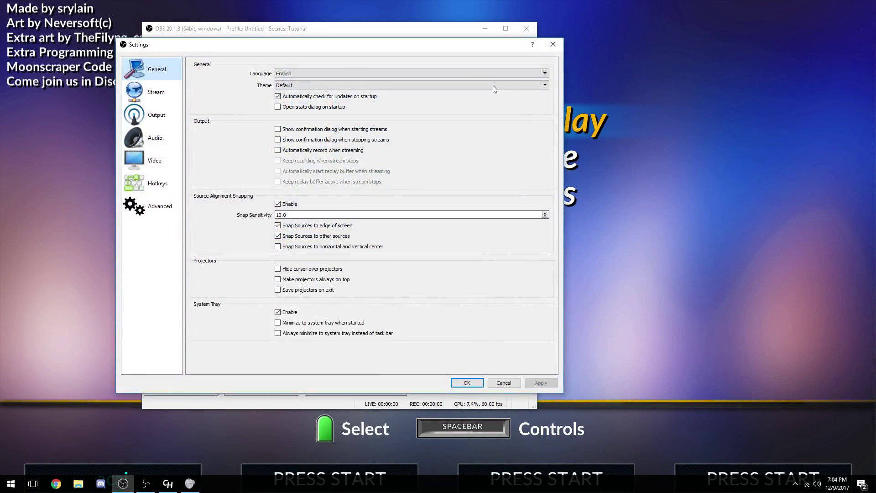
drag(439, 48, 705, 62)
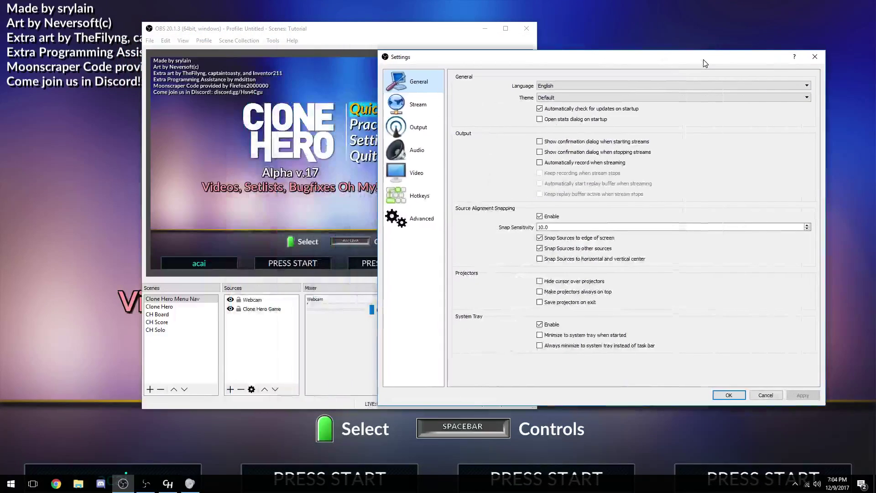
click(422, 197)
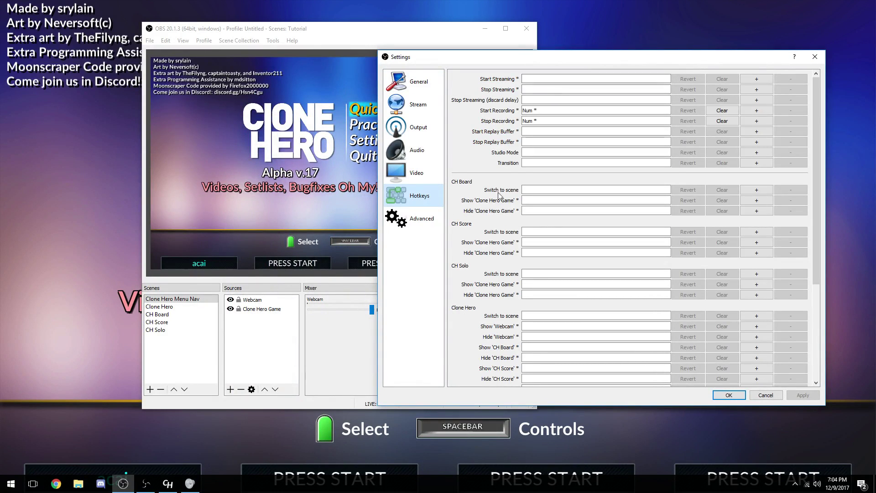
scroll(477, 284, down, 5)
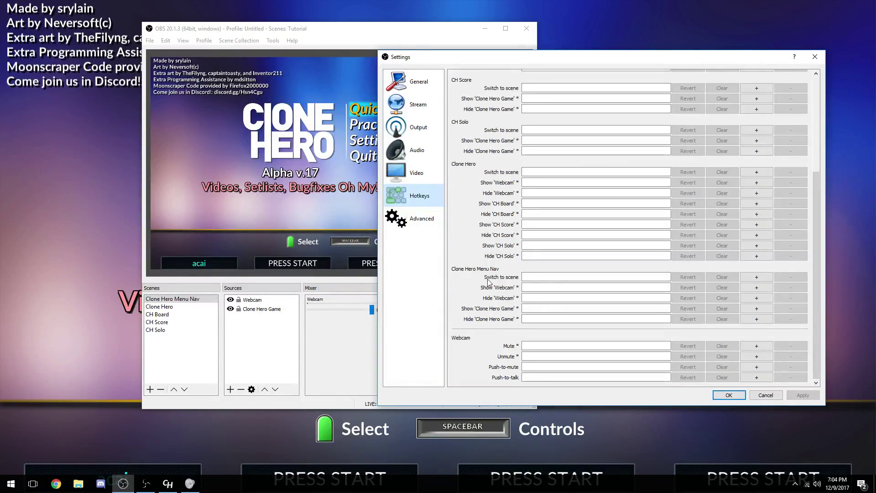
scroll(545, 326, up, 1)
click(538, 284)
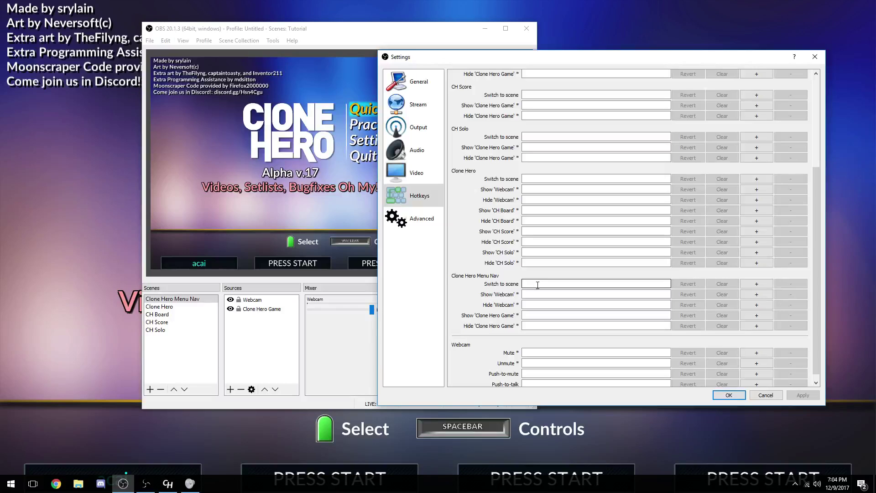
key(KP_Subtract)
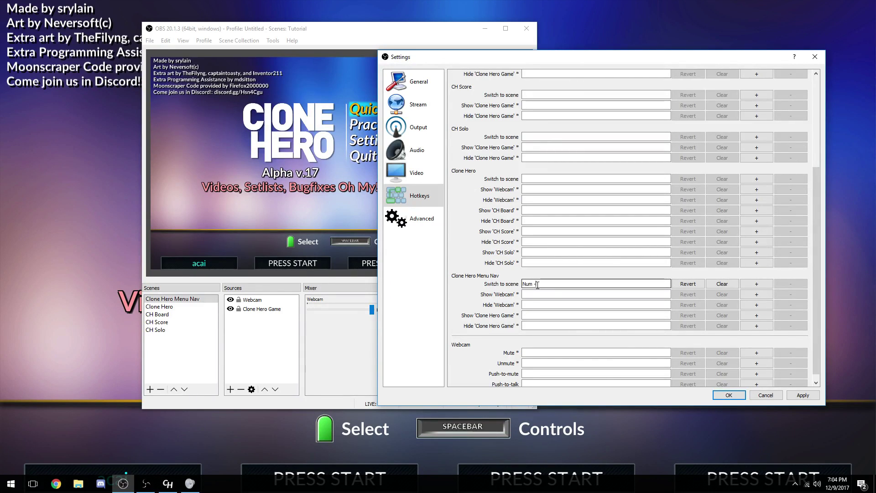
key(KP_Add)
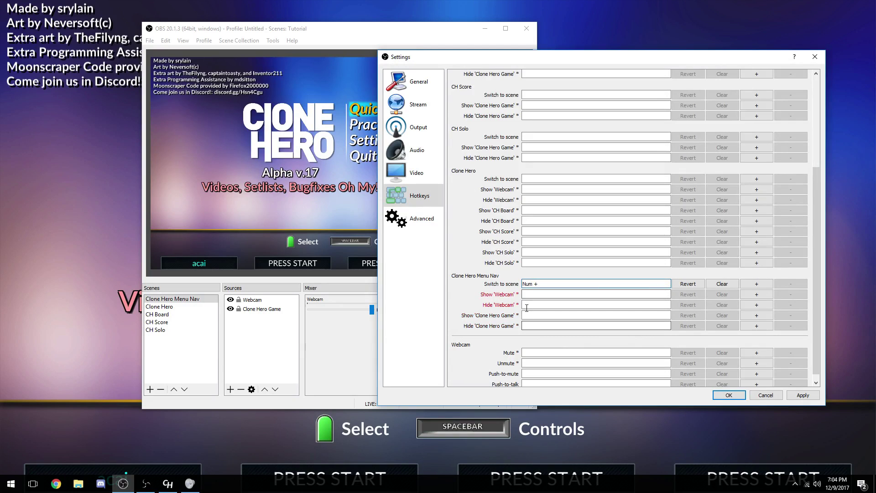
- Assign Num - to switch to the Clone Hero scene, then apply and save the settings
scroll(484, 326, up, 2)
click(544, 233)
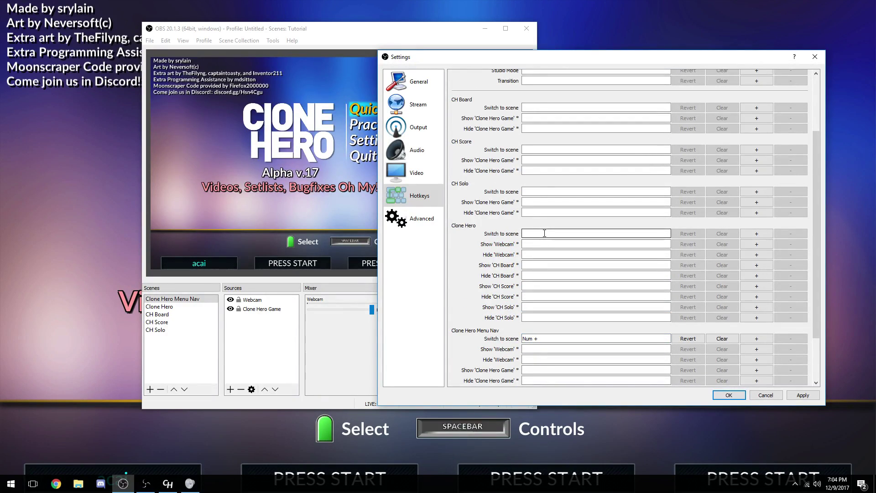
key(KP_Subtract)
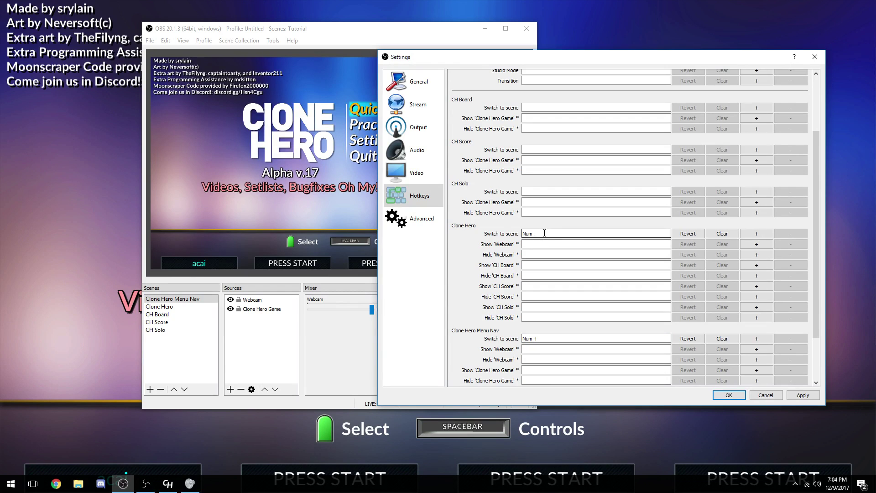
click(802, 395)
click(728, 395)
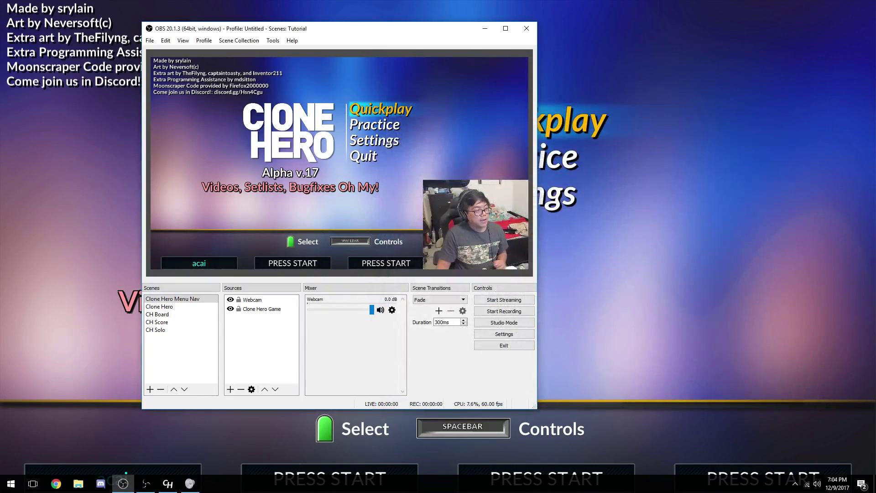
- Start a Quickplay guitar song in Clone Hero and return to OBS
key(alt+Tab)
key(Return)
key(Return)
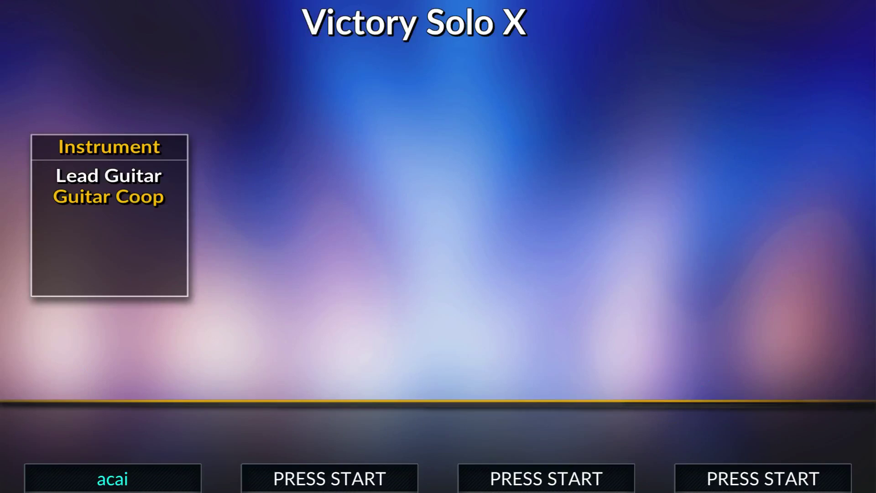
key(Return)
key(Return)
key(alt+Tab)
key(alt+Tab)
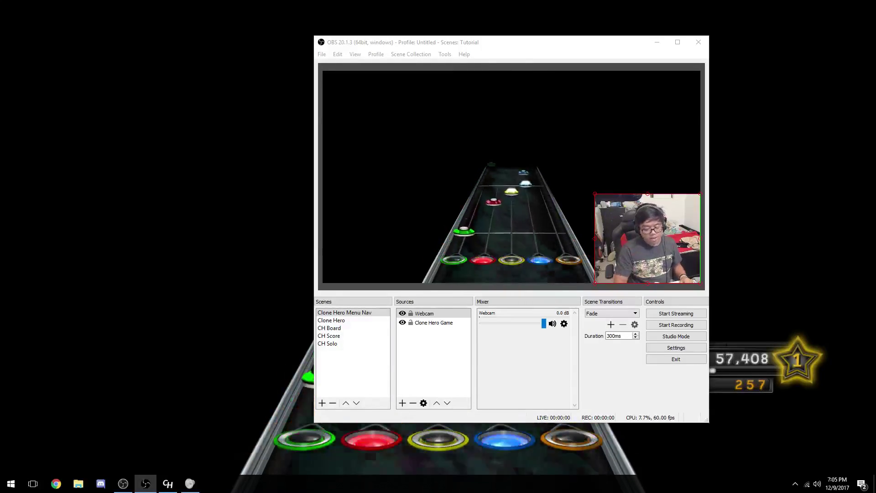
- Toggle repeatedly between the Clone Hero and Clone Hero Menu Nav scenes, ending on Clone Hero
click(331, 319)
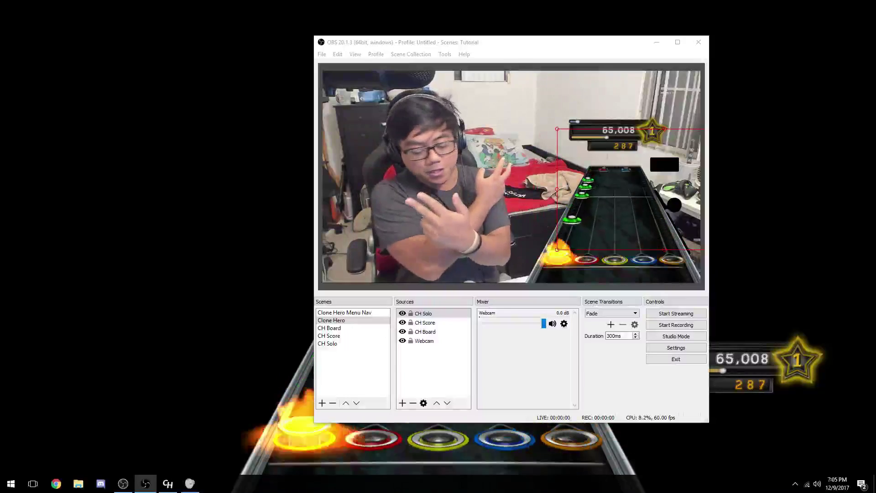
click(344, 312)
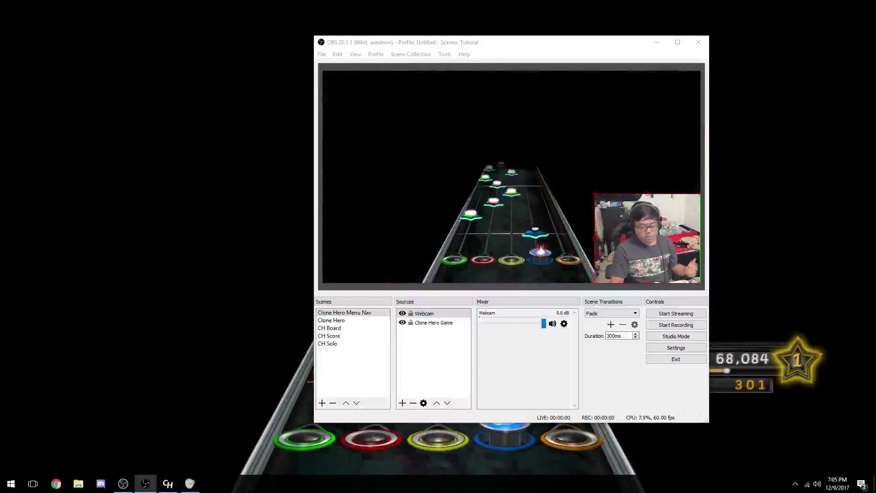
click(332, 320)
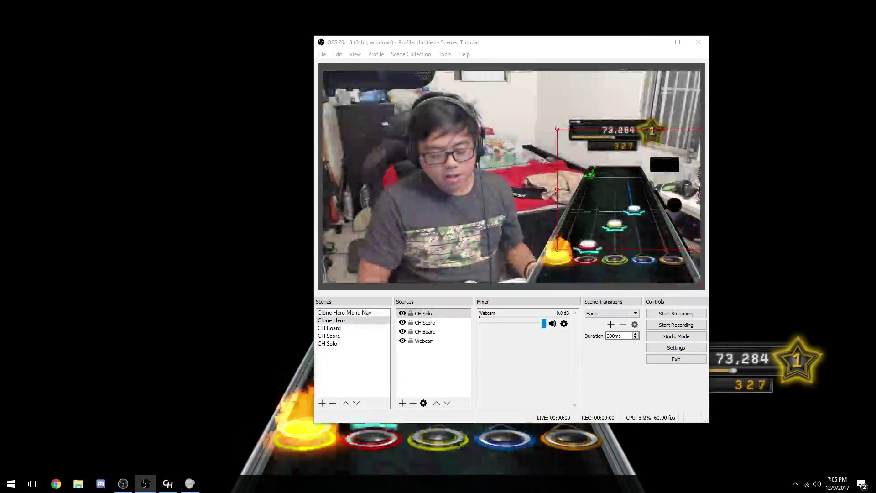
click(344, 312)
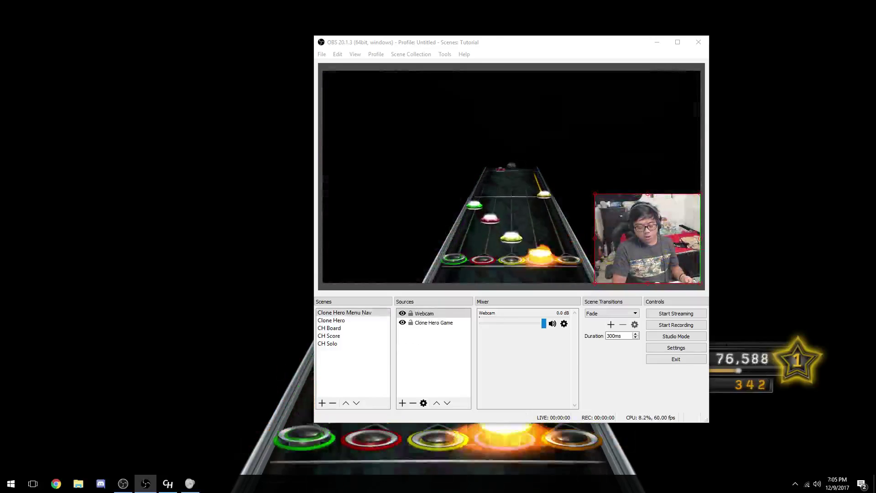
click(331, 320)
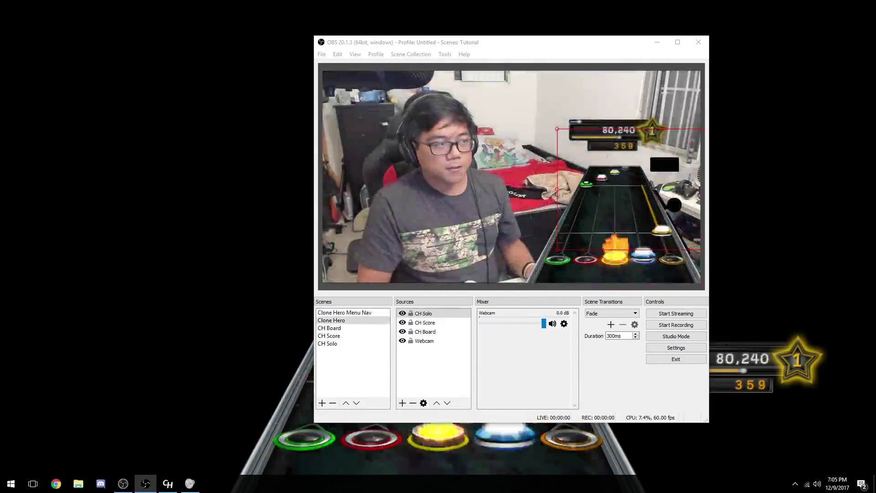
click(344, 312)
click(331, 320)
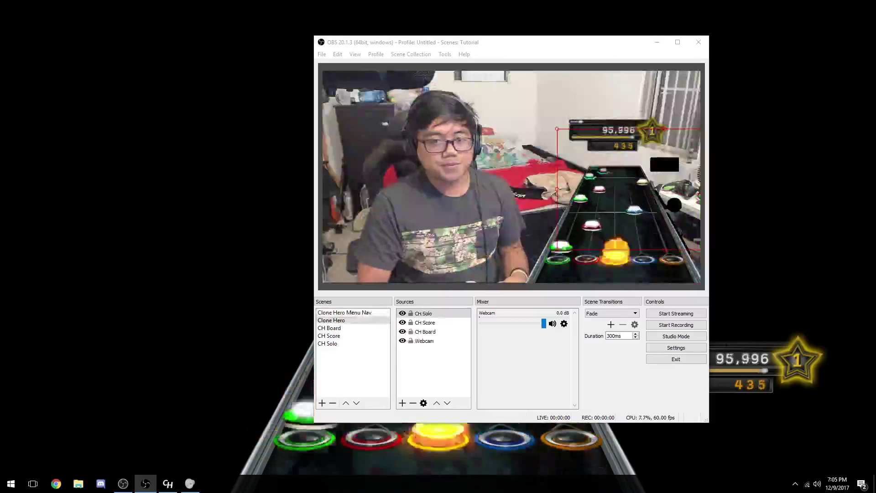
click(344, 312)
click(332, 320)
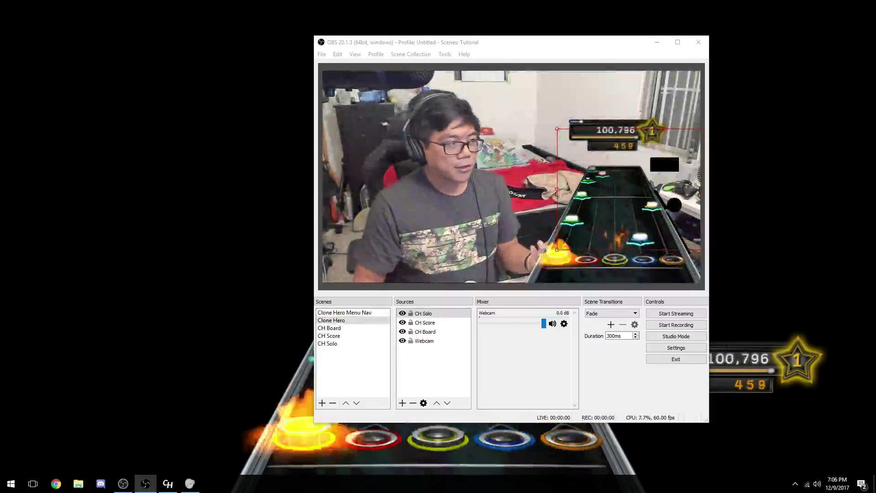
- Pause the Clone Hero song and quit it, confirming, back to the main menu
key(alt+Tab)
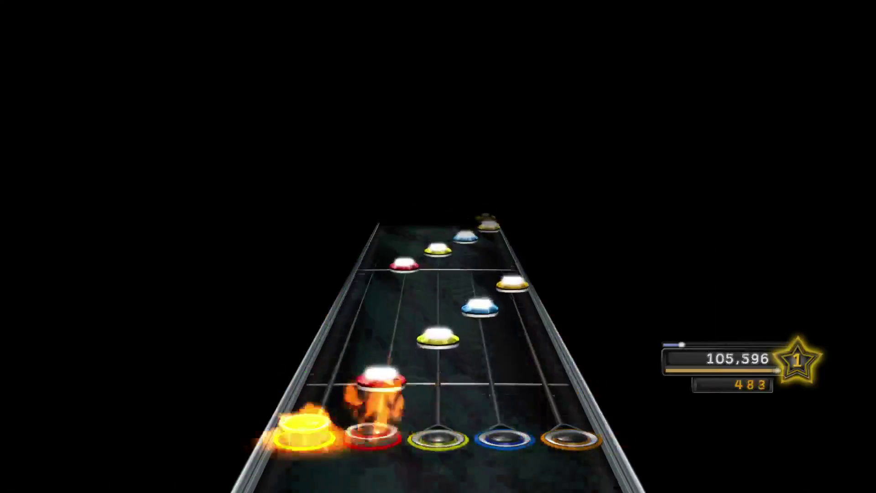
key(Escape)
key(Up)
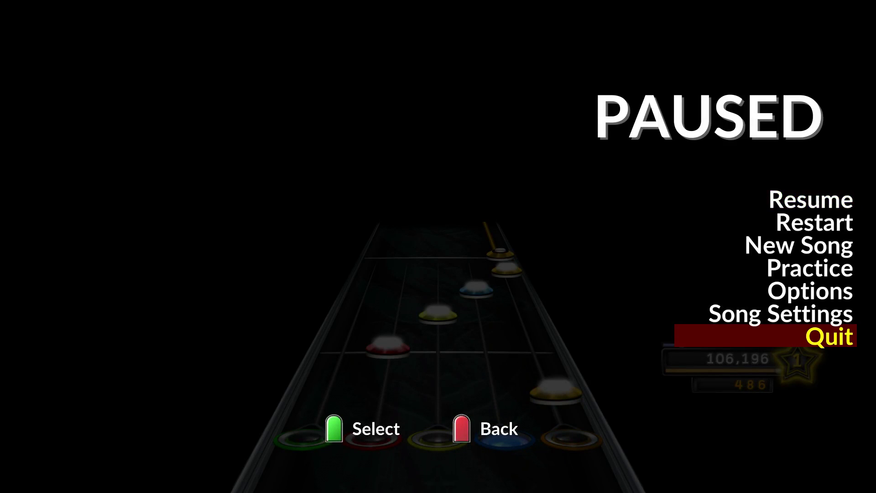
key(Down)
key(Down)
key(Up)
key(Up)
key(Return)
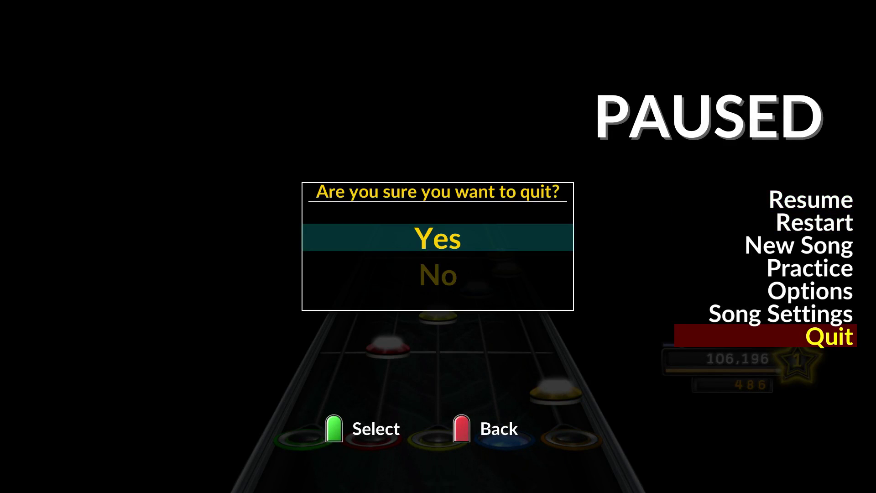
key(Return)
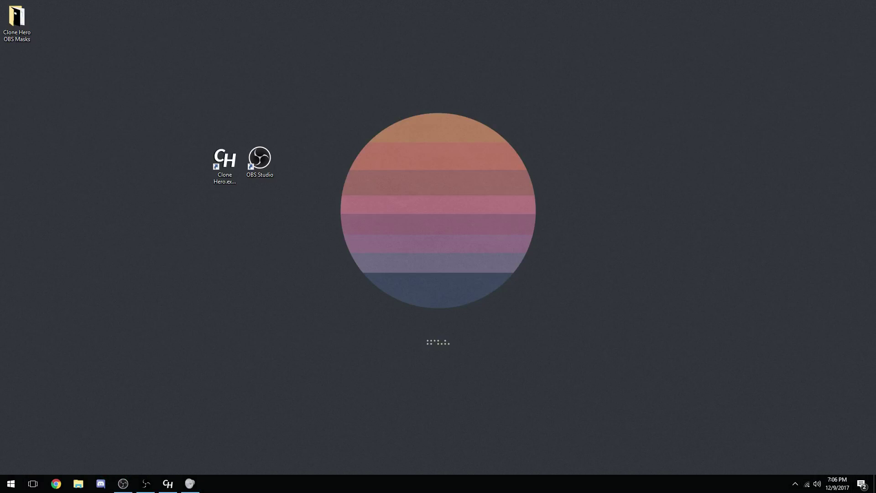
- Launch Chatty, move its window to the far left, and start the Clone Hero launcher
drag(307, 173, 306, 174)
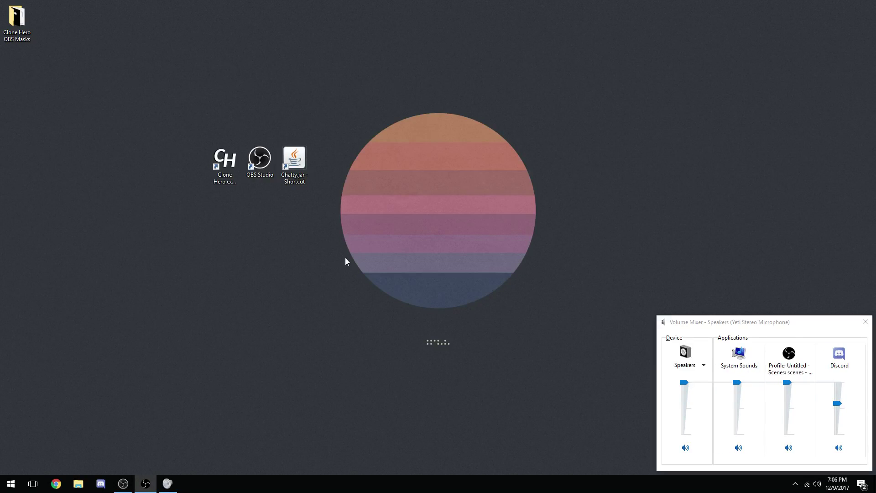
double_click(302, 155)
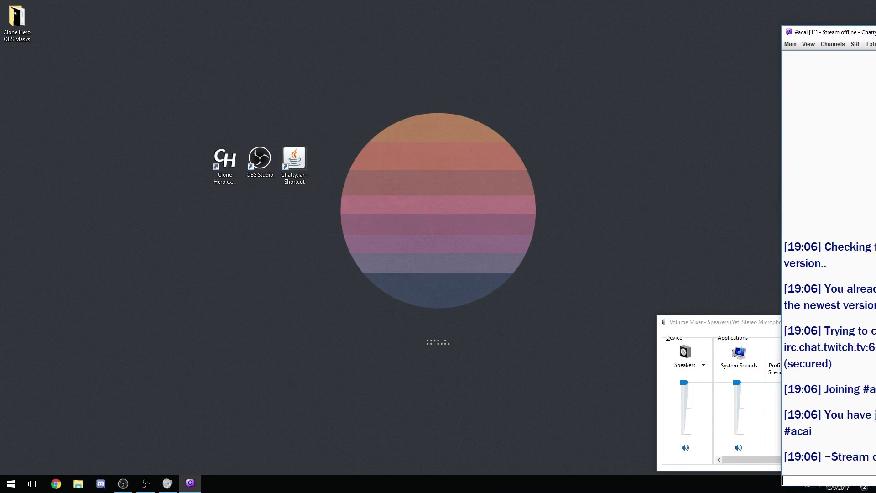
mouse_move(820, 39)
mouse_down()
mouse_move(71, 13)
mouse_move(131, 14)
mouse_move(118, 10)
mouse_up()
double_click(223, 183)
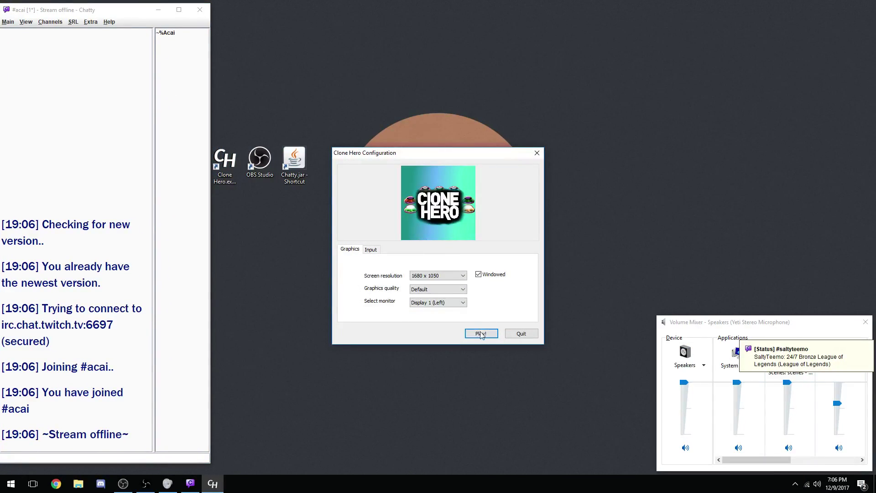
- Play Clone Hero, dismiss Chatty's three status notifications, and nudge the chat window down-right
click(481, 334)
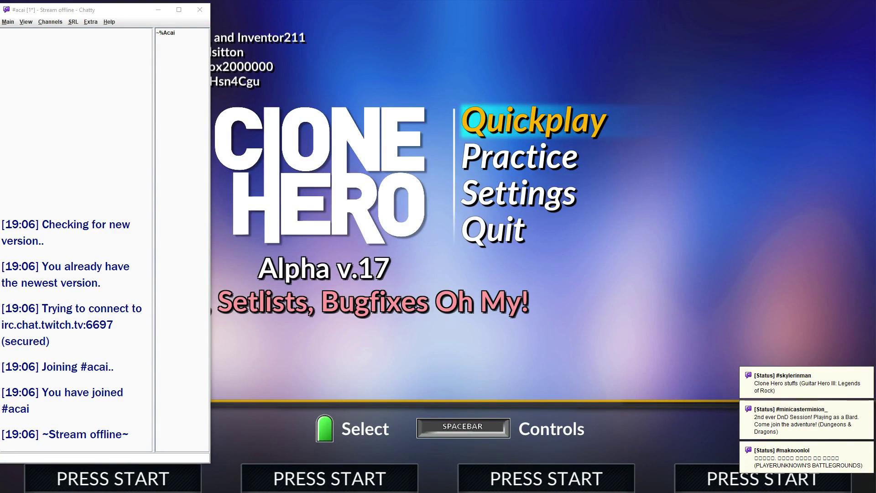
click(817, 386)
click(812, 419)
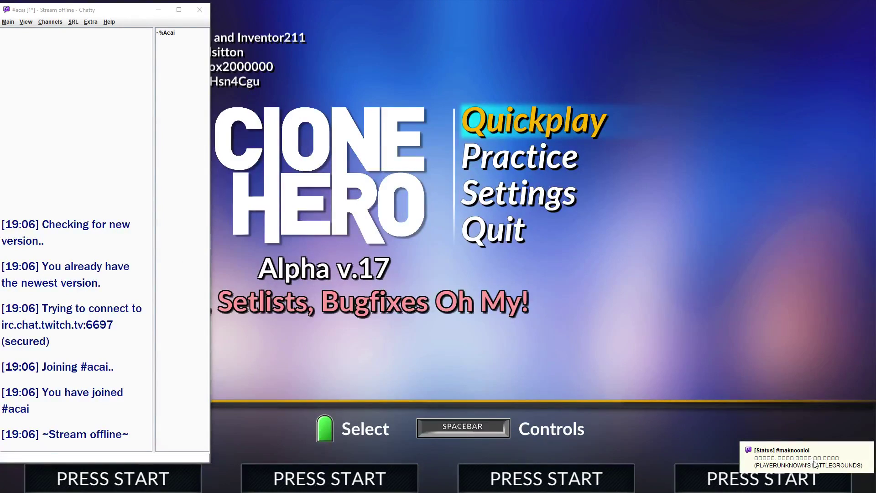
click(815, 462)
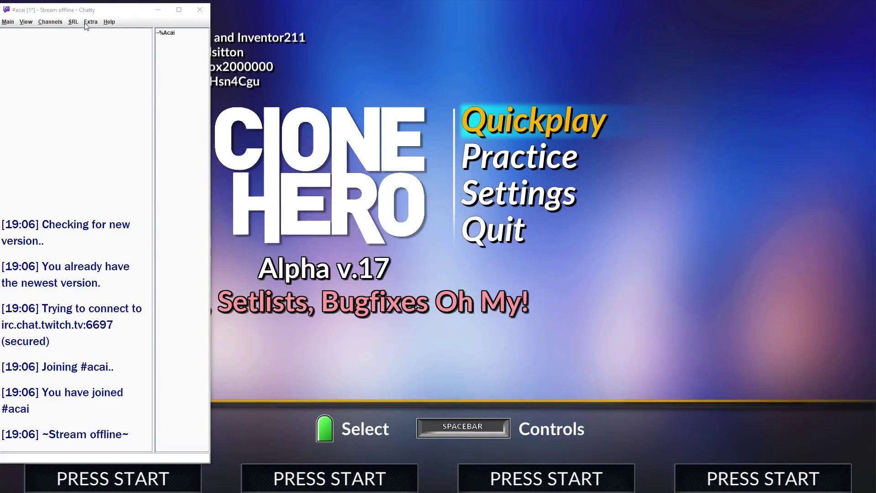
mouse_move(88, 11)
mouse_down()
mouse_move(92, 37)
mouse_move(97, 4)
mouse_up()
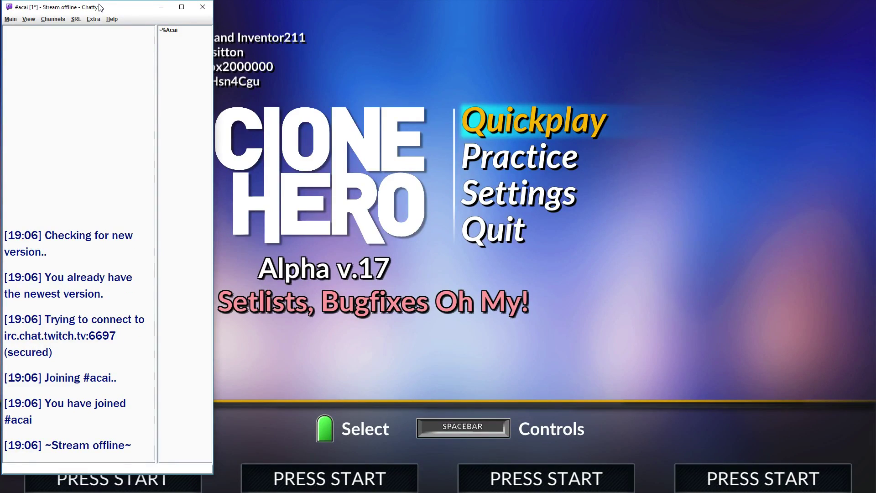
mouse_move(105, 7)
mouse_down()
mouse_move(167, 28)
mouse_move(118, 13)
mouse_up()
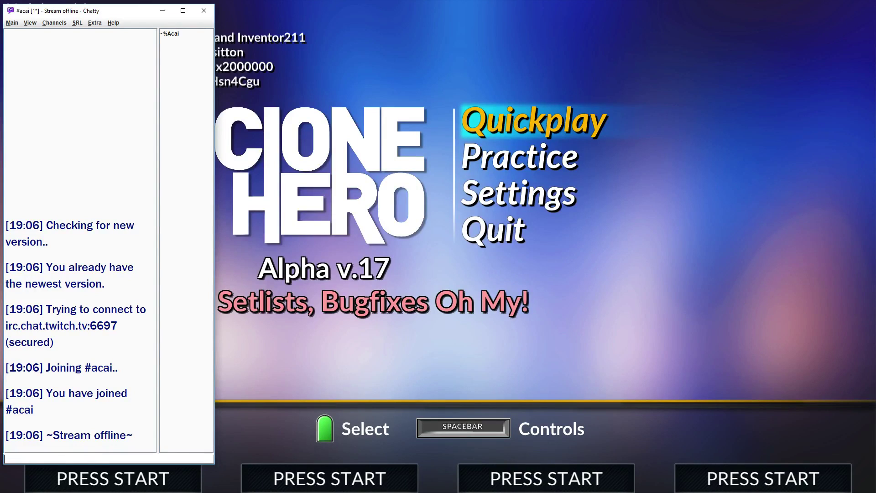
- Switch from the game back to OBS Studio, showing the Clone Hero scene preview with the large webcam
key(alt+Tab)
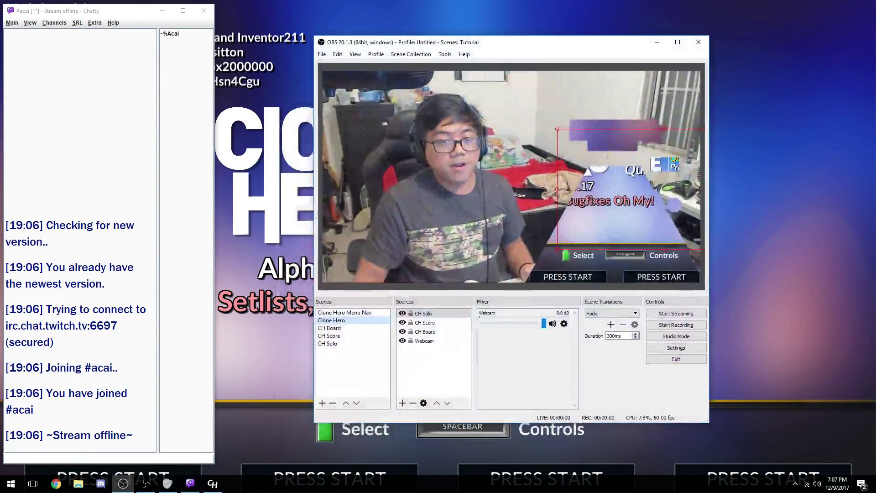